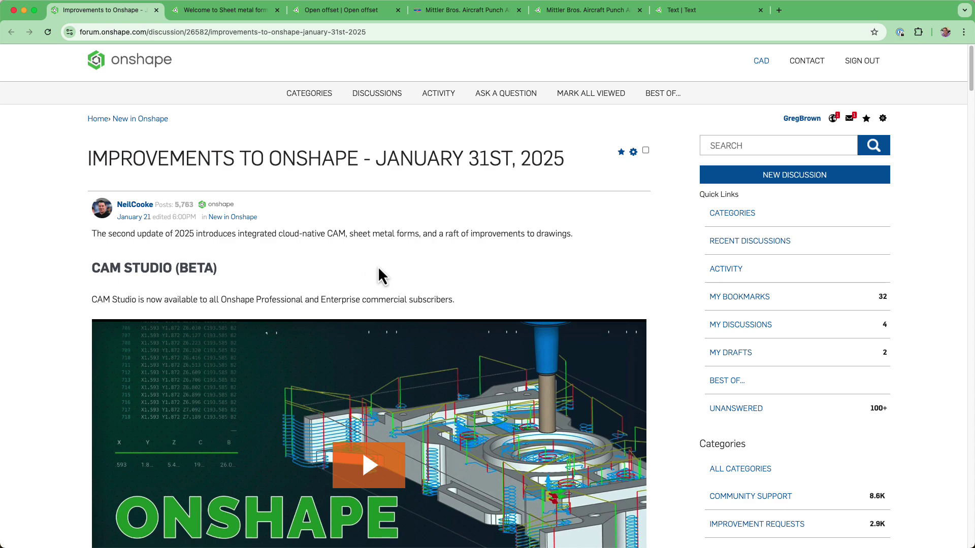
Read the January 31st, 2025 release notes down to the Sheet Metal Form section.
scroll(373, 269, down, 5)
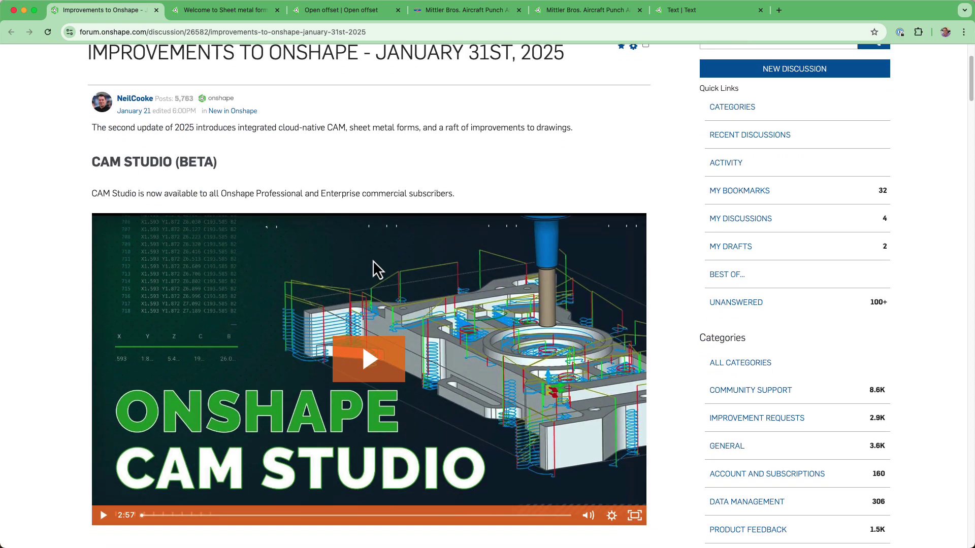
scroll(373, 269, down, 10)
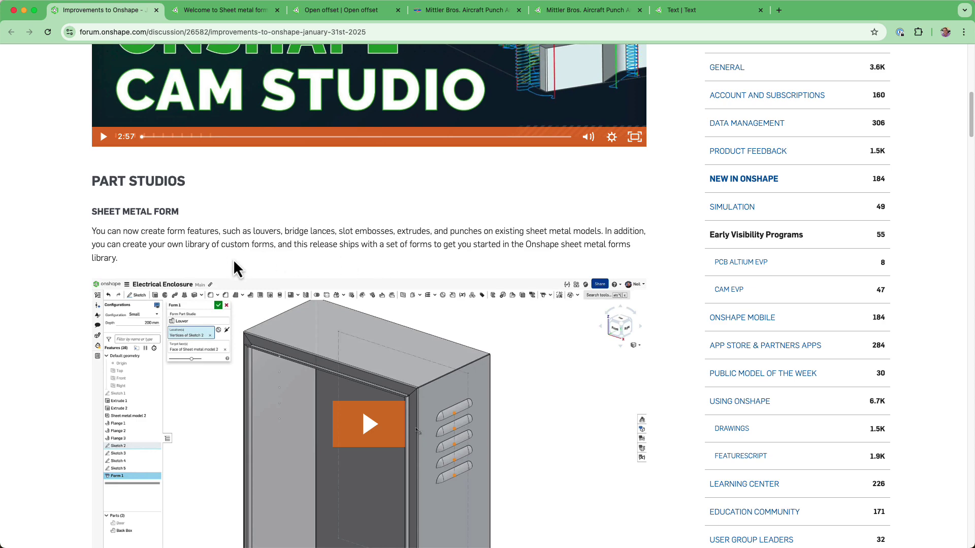
scroll(250, 226, down, 1)
scroll(251, 226, down, 4)
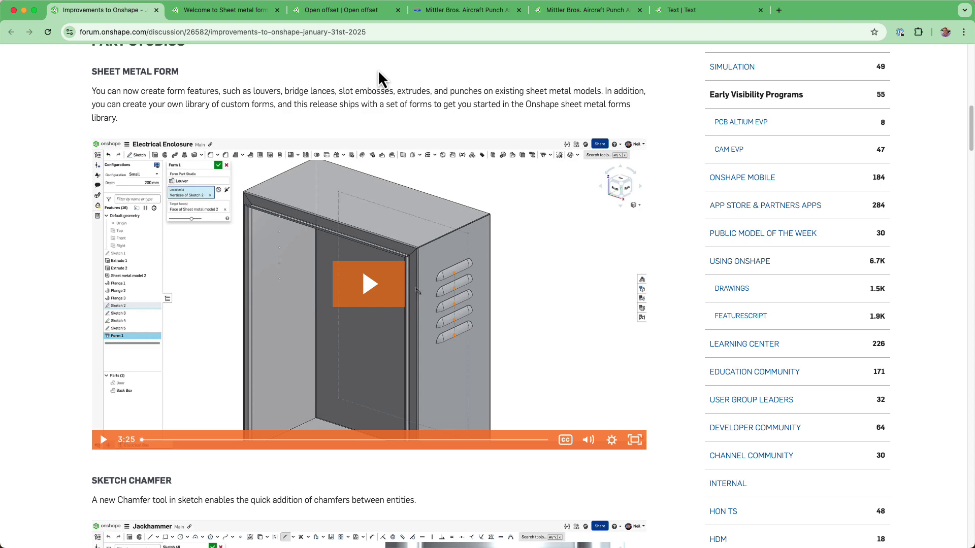
In the Welcome to Sheet metal forms! document's Onshape library Part Studio, start a Form feature using the Onshape sheet metal forms library.
click(241, 12)
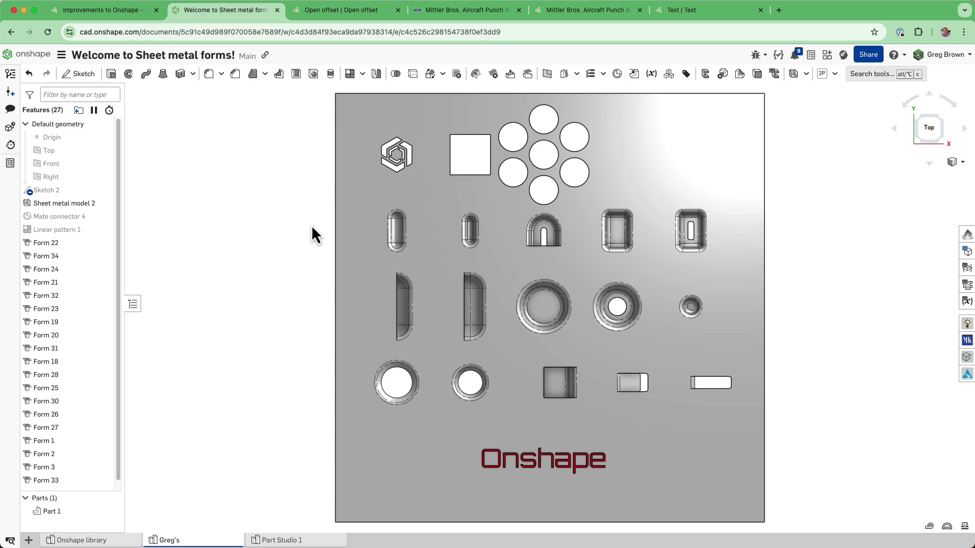
click(101, 542)
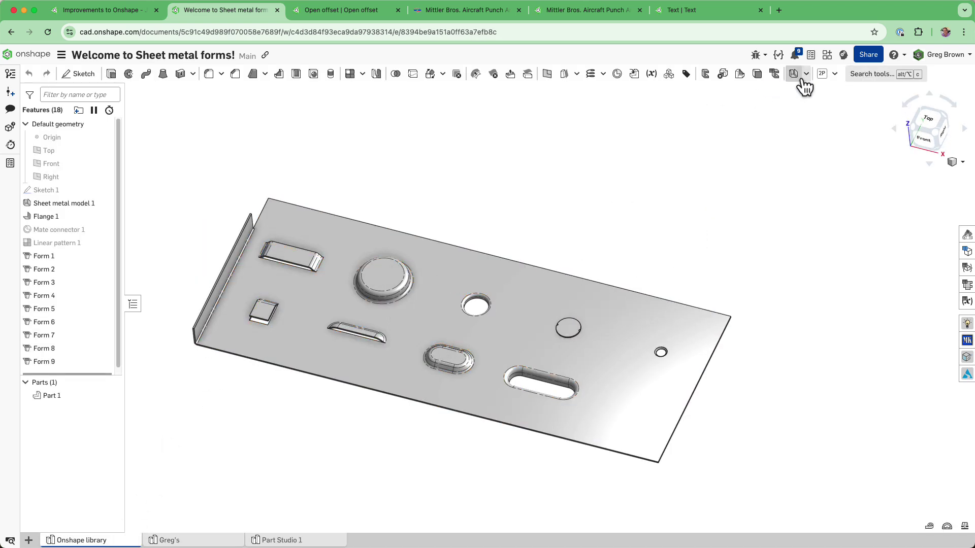
click(806, 75)
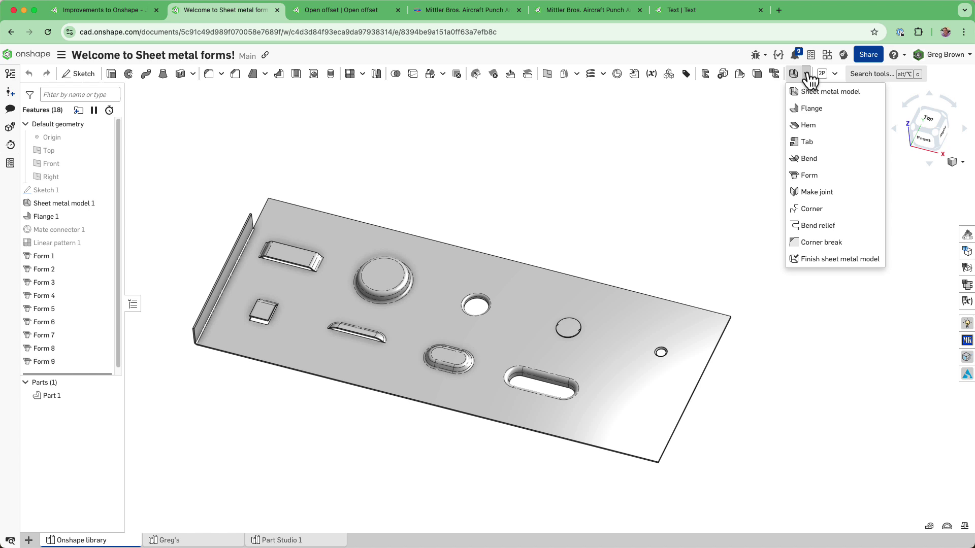
click(812, 176)
click(200, 124)
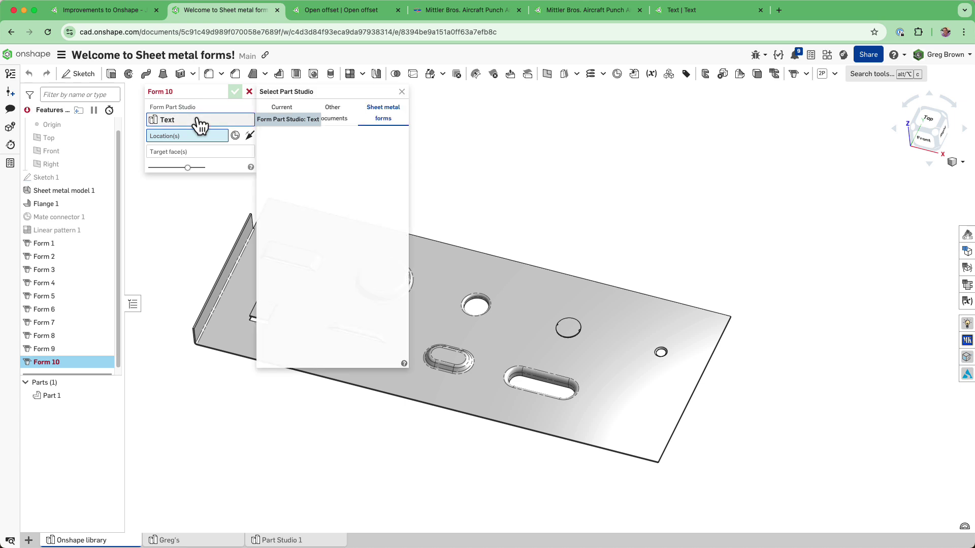
click(372, 138)
click(348, 158)
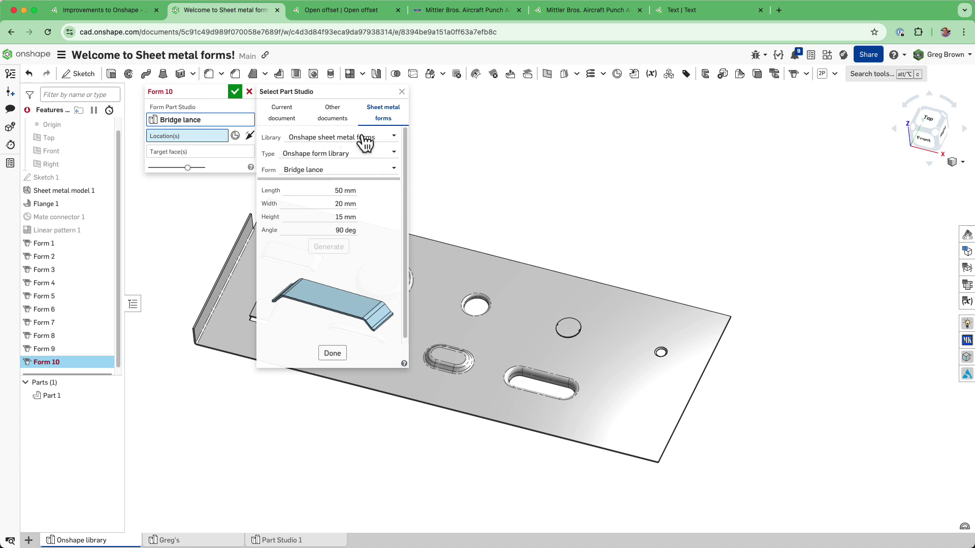
Browse the forms offered in the Onshape form library, from Bridge lance through Slot extrusion.
click(362, 169)
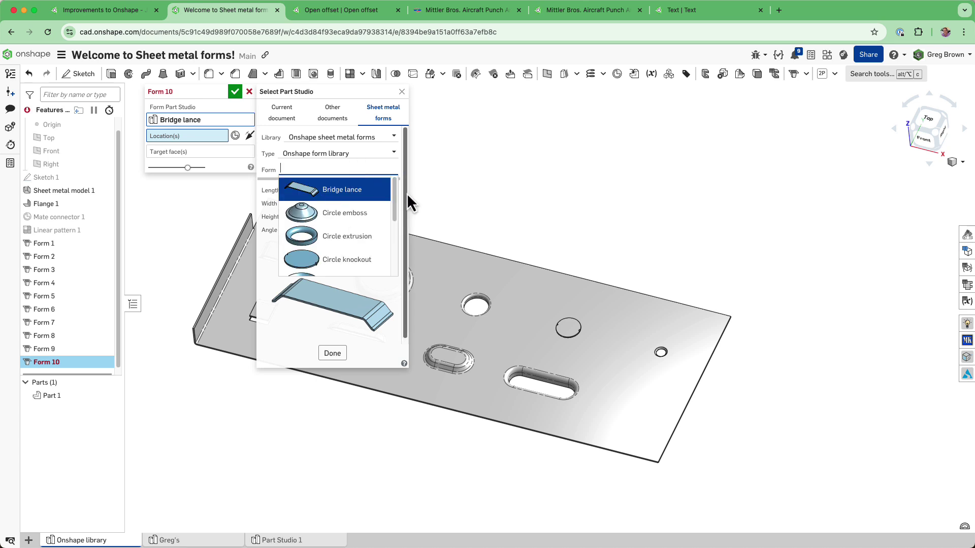
drag(394, 190, 389, 163)
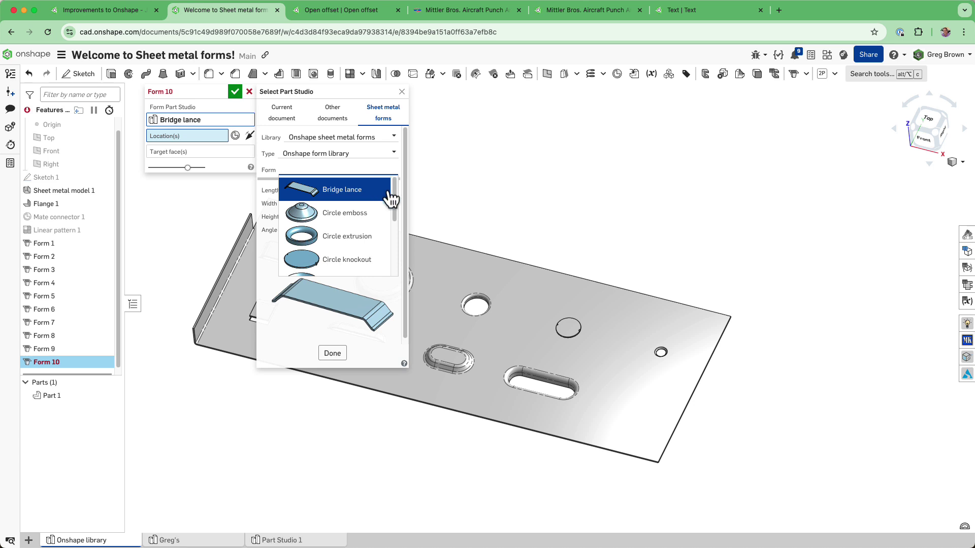
drag(395, 191, 398, 249)
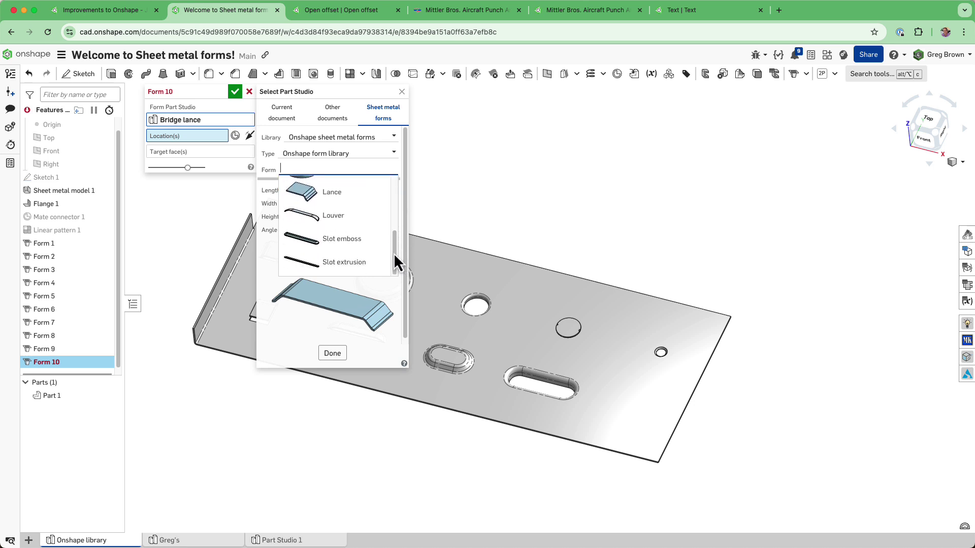
click(365, 102)
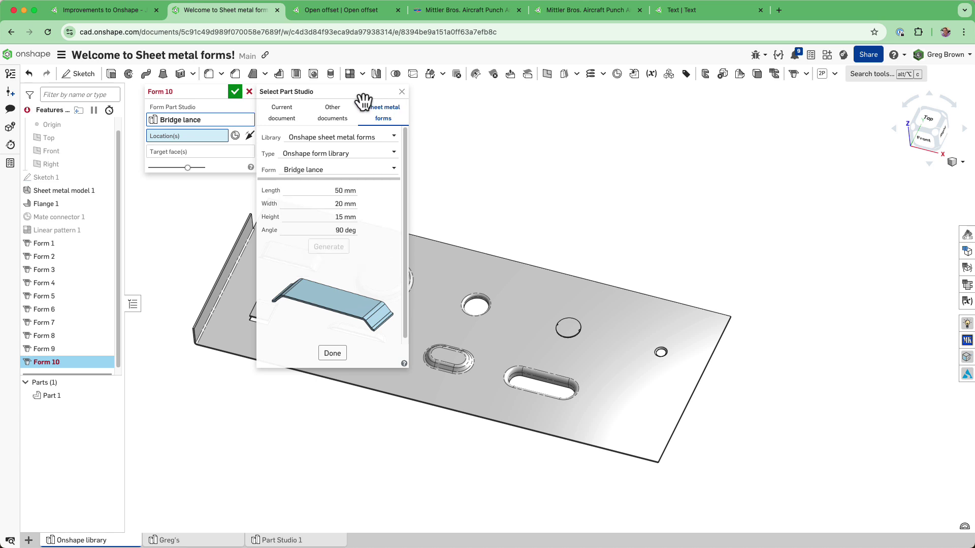
Look through the forms in the custom sheet metal forms library and the Part Studios available in the current document.
click(375, 138)
click(380, 161)
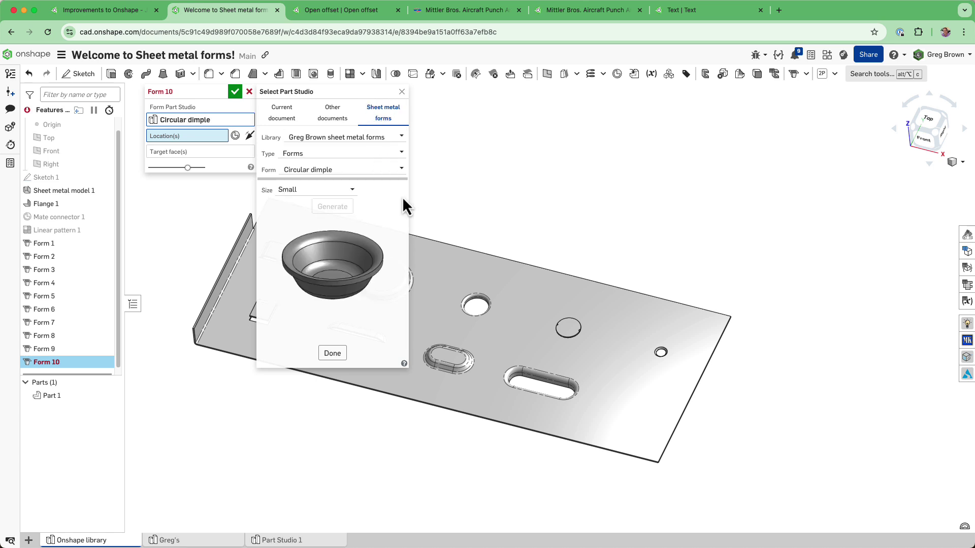
click(381, 171)
mouse_move(411, 193)
mouse_down()
mouse_move(411, 266)
mouse_move(410, 182)
mouse_up()
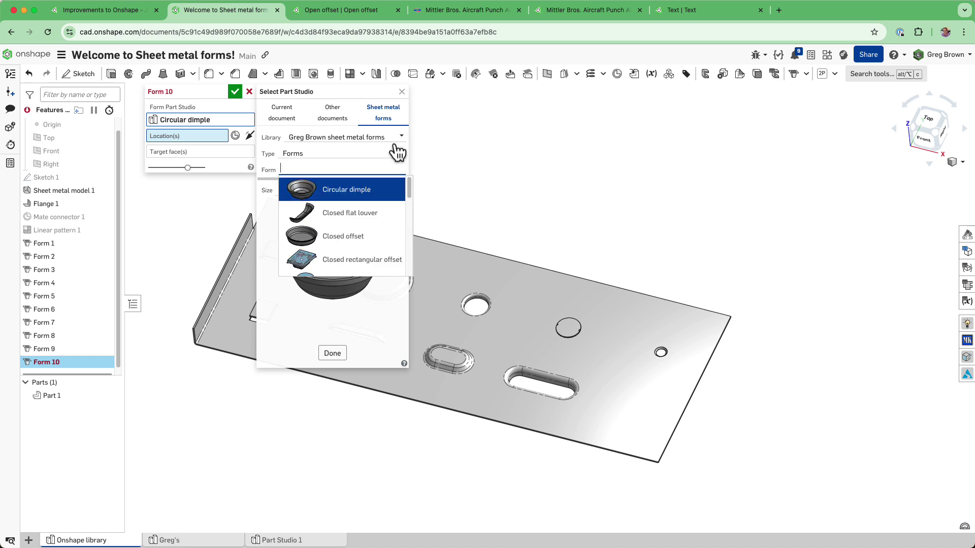
click(357, 100)
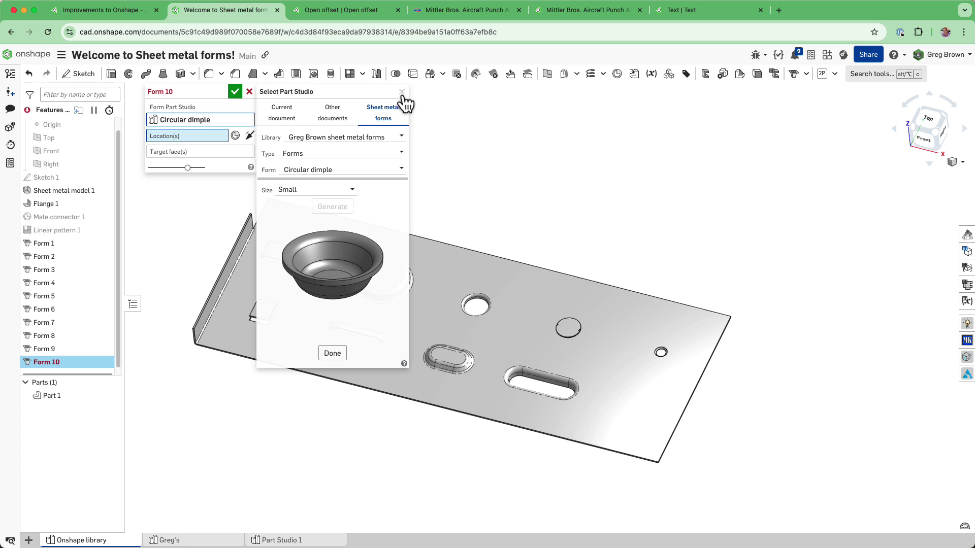
click(284, 121)
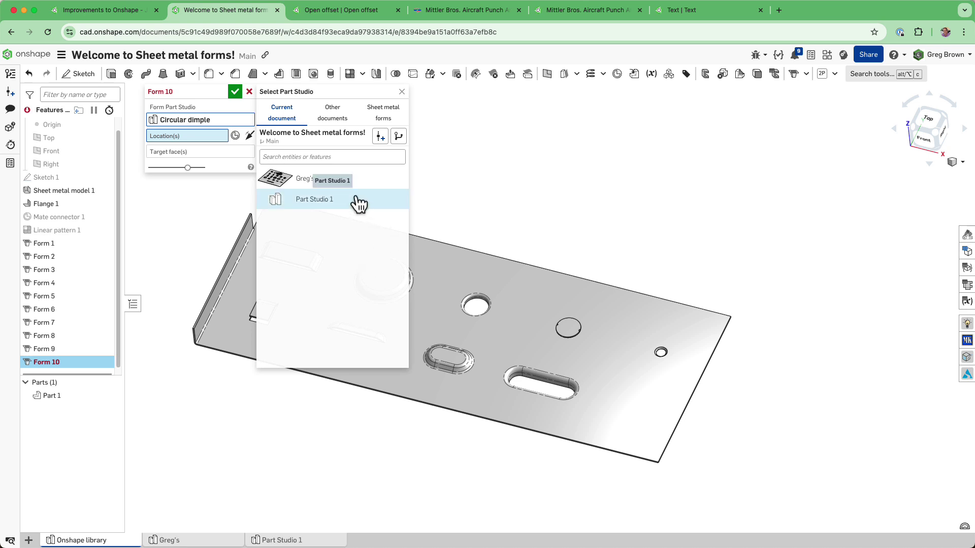
click(385, 117)
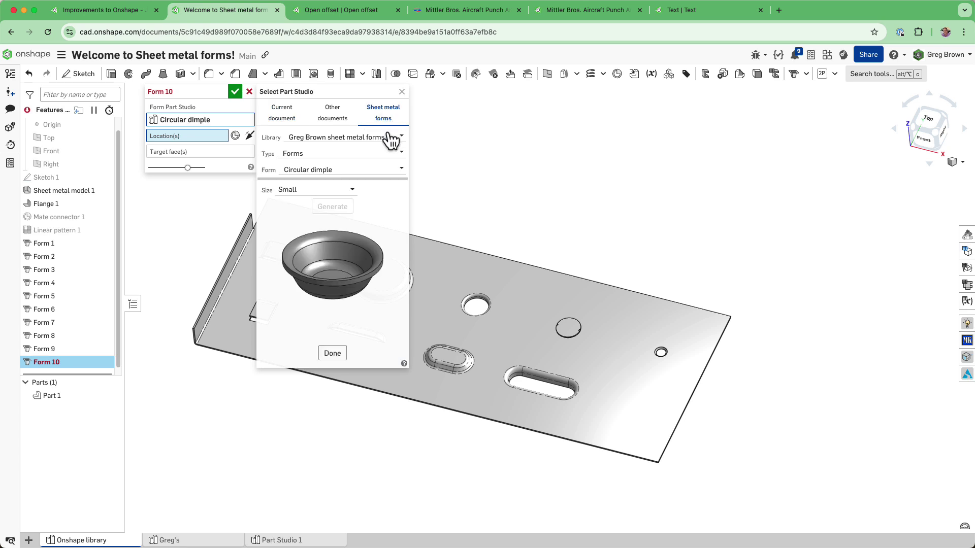
Choose the Onshape Bridge lance form with a 5 mm height and locate it at the midpoint of the plate's edge opposite the flange.
click(364, 136)
click(338, 165)
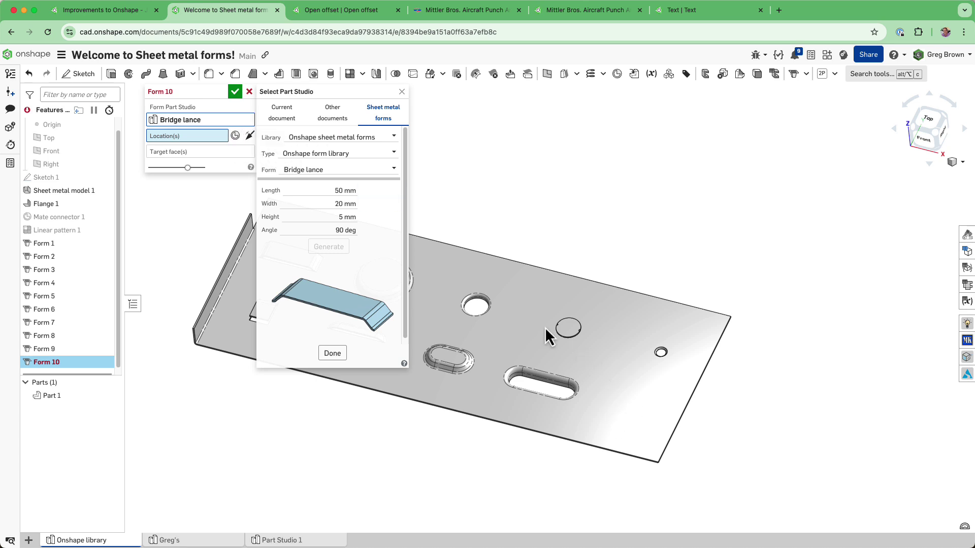
click(235, 136)
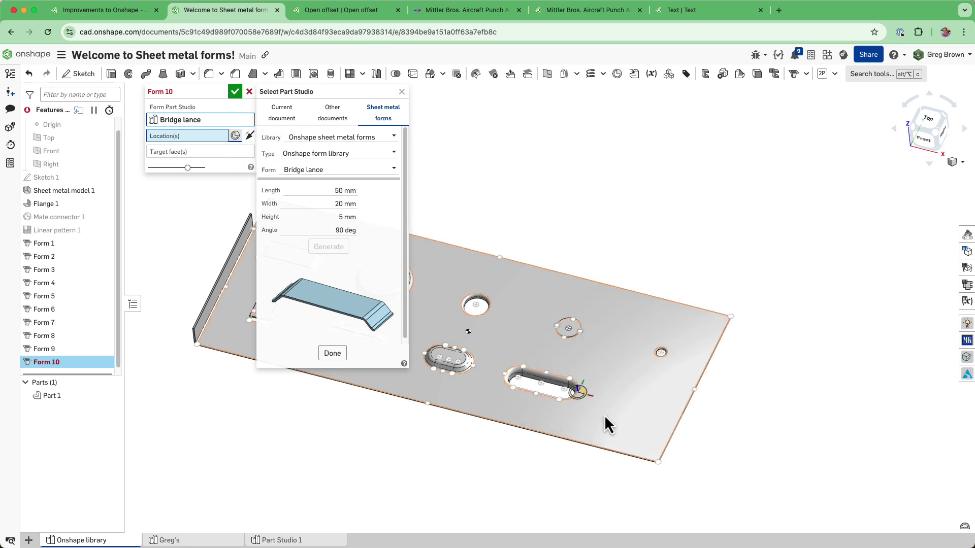
click(693, 389)
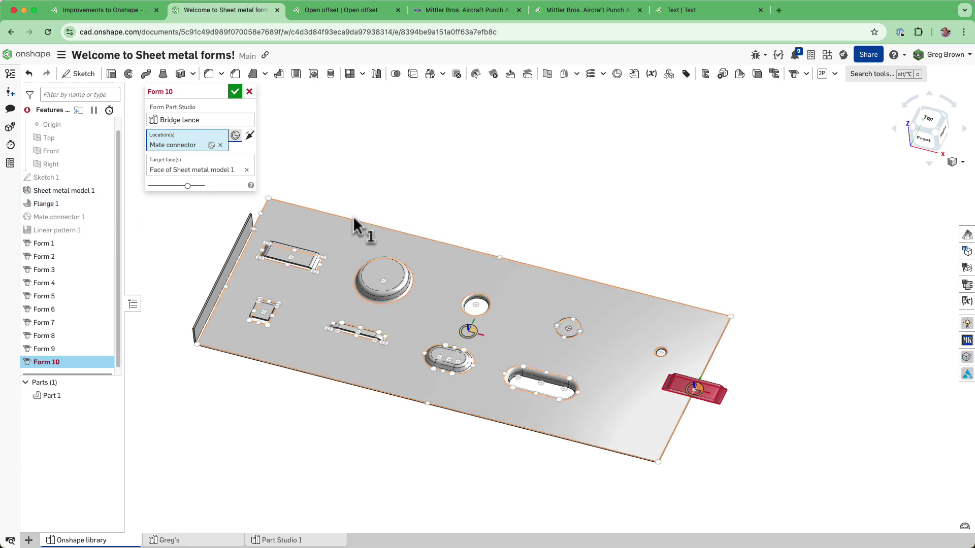
Reorient the secondary axis of the bridge lance's mate connector, offset it -3 mm in X and -14 mm in Y, and accept the form.
click(211, 145)
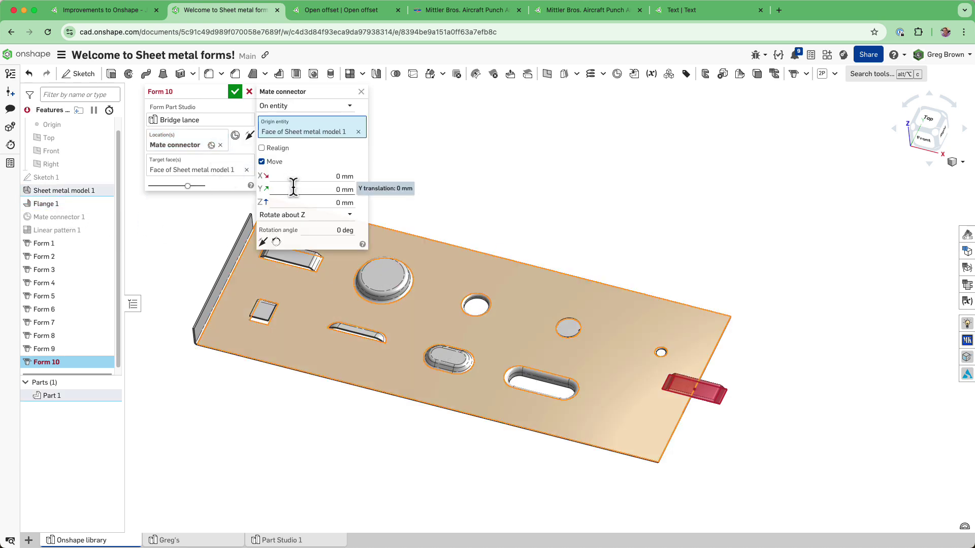
click(274, 243)
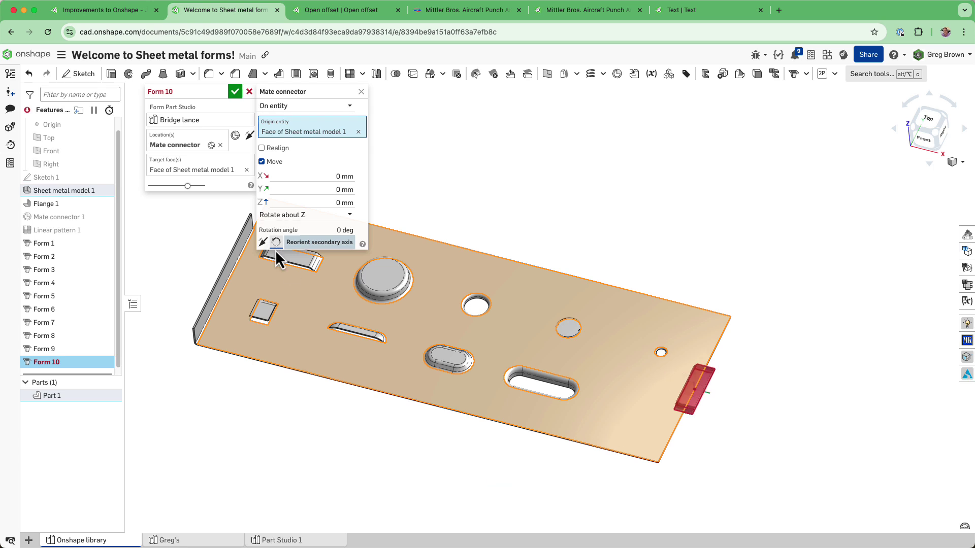
click(335, 176)
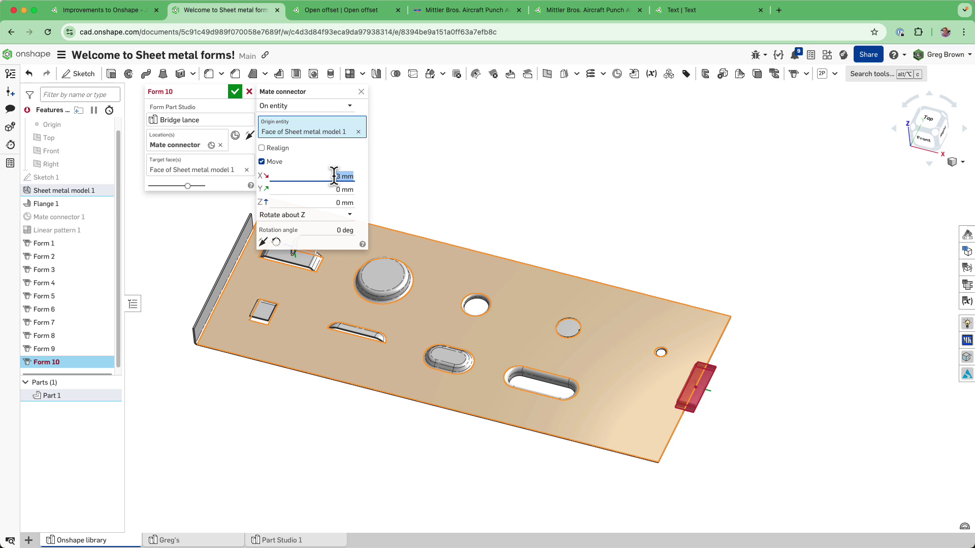
click(331, 189)
text(-7)
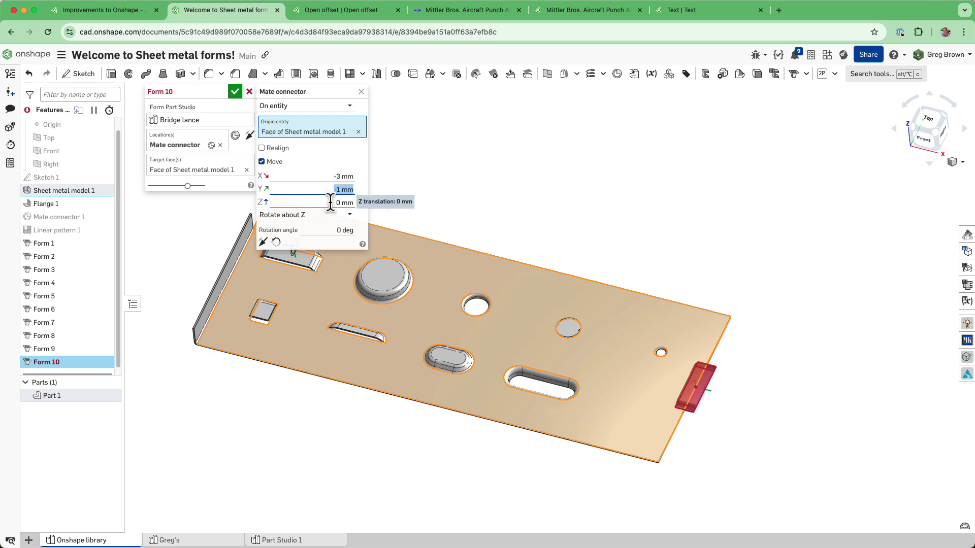
key(Return)
text(-14)
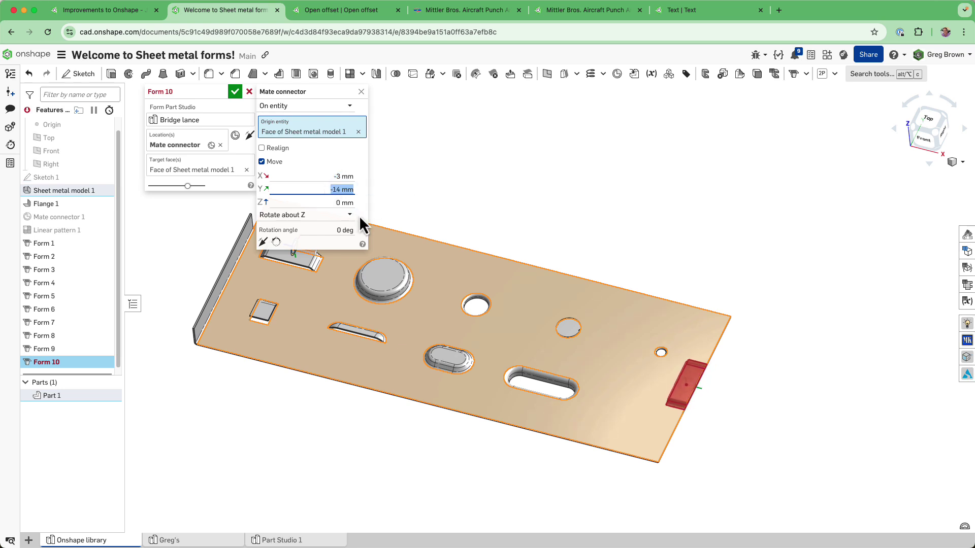
key(Return)
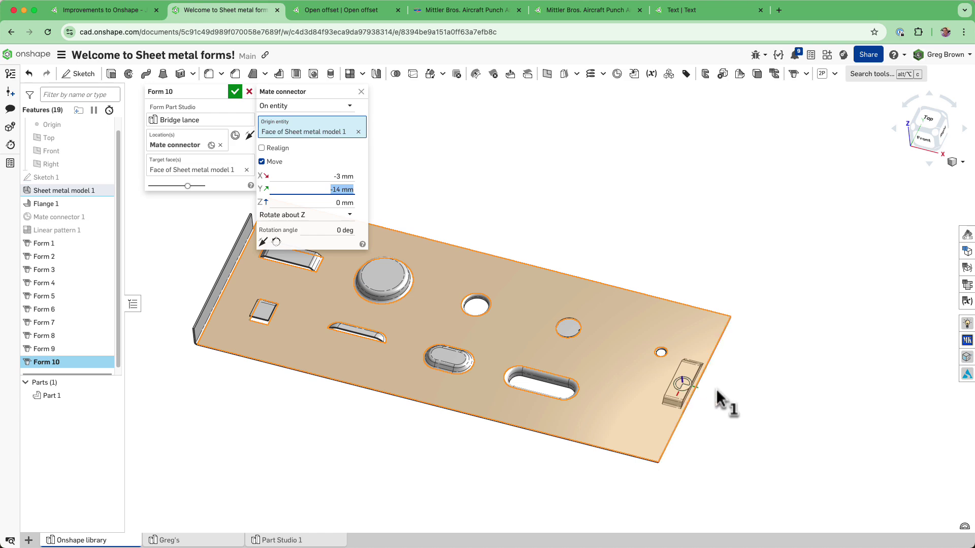
click(234, 91)
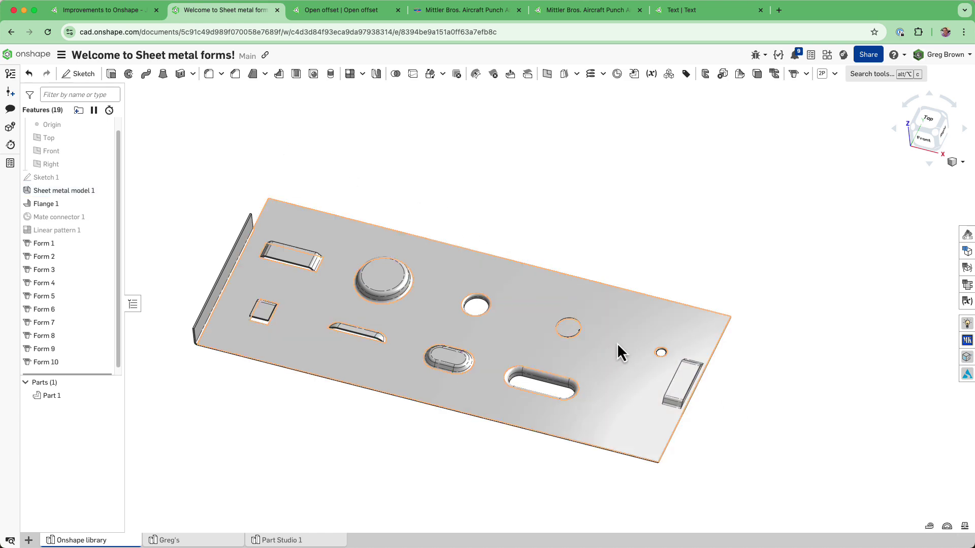
Inspect the new bridge lance and the other forms on the plate from several angles.
scroll(705, 390, up, 5)
right_drag(702, 379, 594, 367)
scroll(680, 388, down, 5)
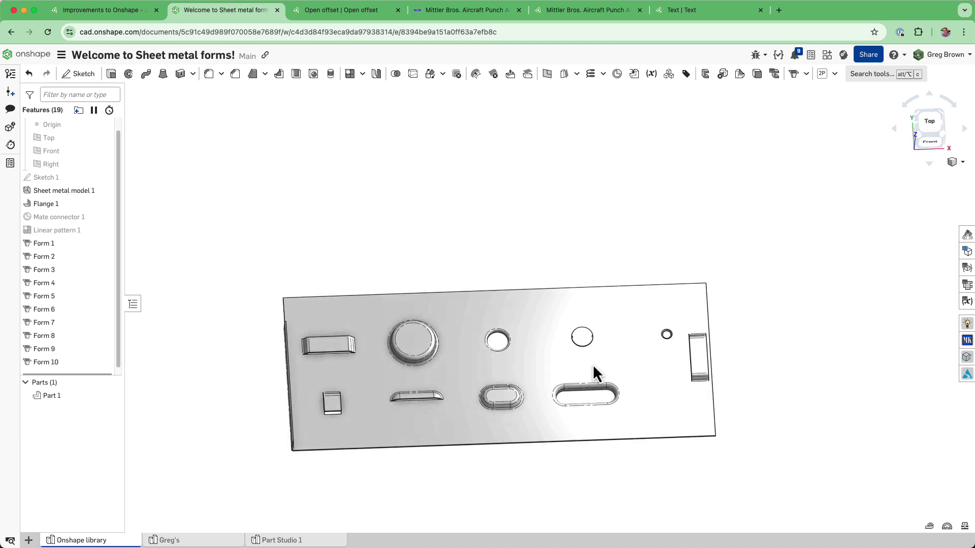
scroll(540, 399, up, 3)
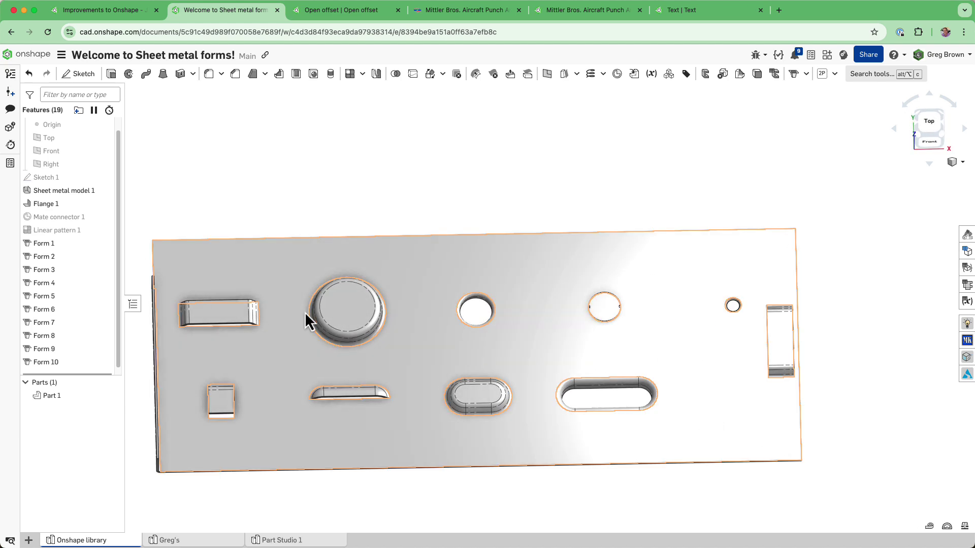
right_drag(305, 312, 347, 418)
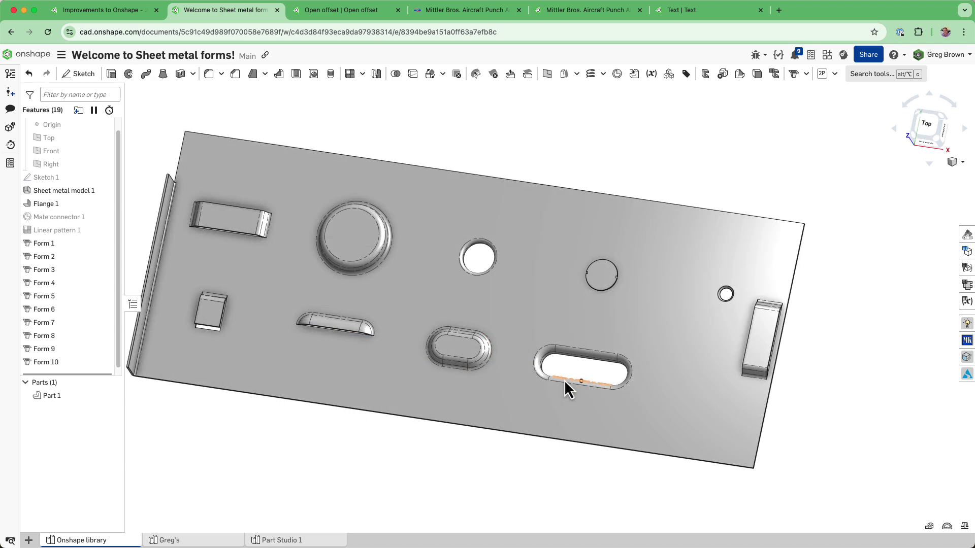
right_drag(528, 303, 227, 294)
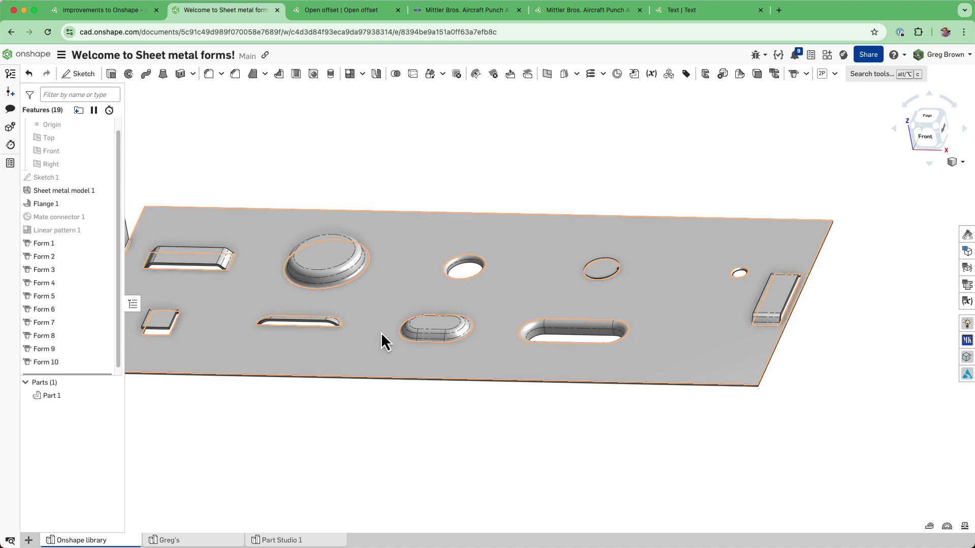
Show the sheet metal table and flat pattern, and examine the form outlines on the flattened plate.
click(966, 286)
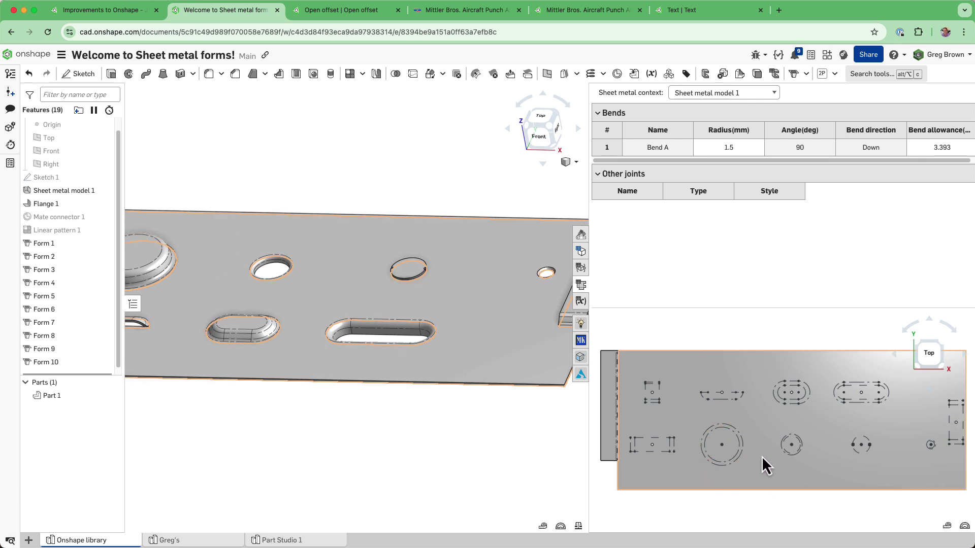
scroll(761, 456, up, 3)
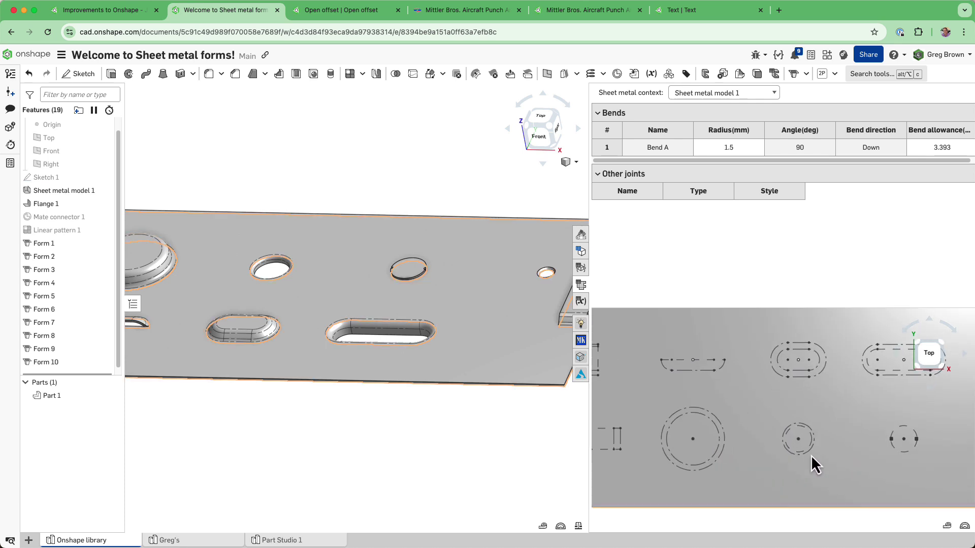
scroll(811, 455, down, 2)
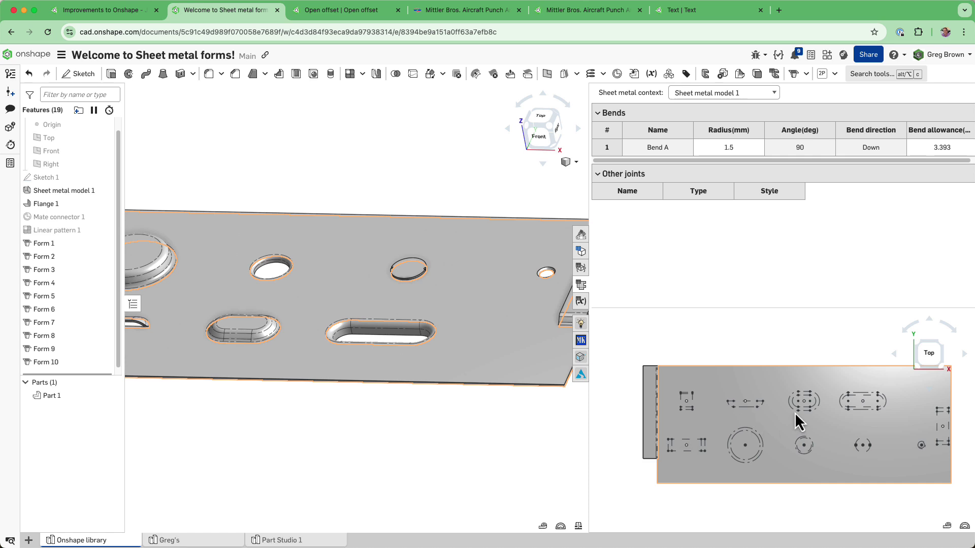
scroll(833, 401, up, 4)
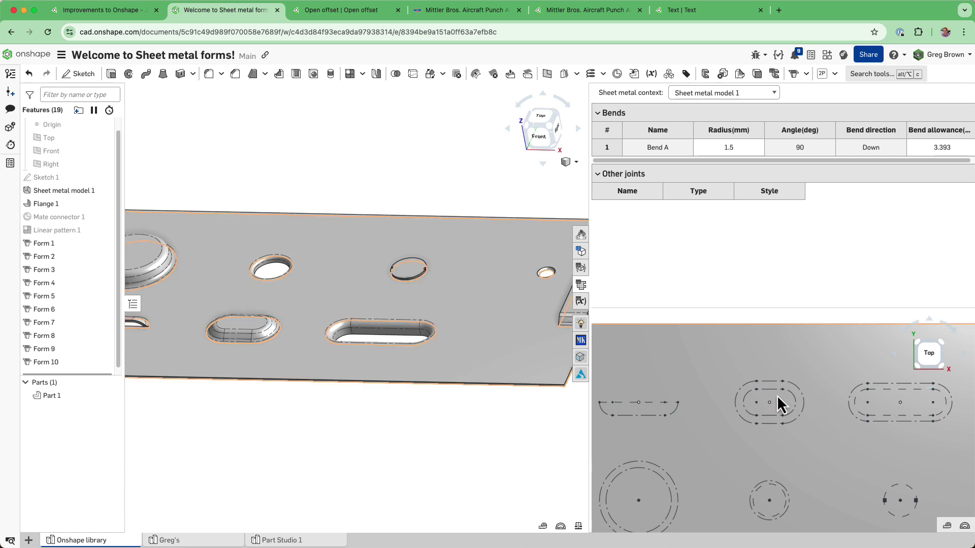
Edit the bridge lance at the plate's edge opposite the flange, setting its mate connector's Y offset to -18 mm, and accept it.
scroll(759, 419, down, 5)
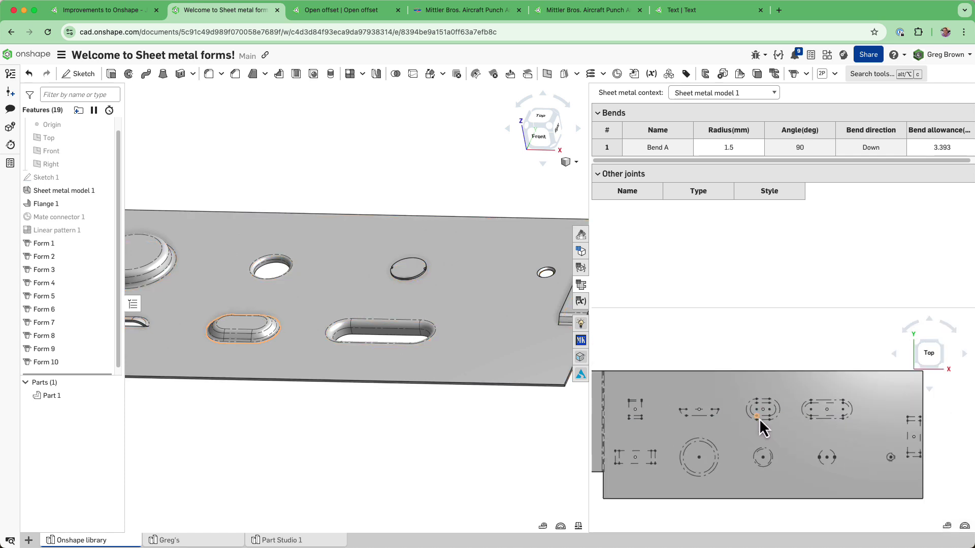
scroll(769, 449, up, 3)
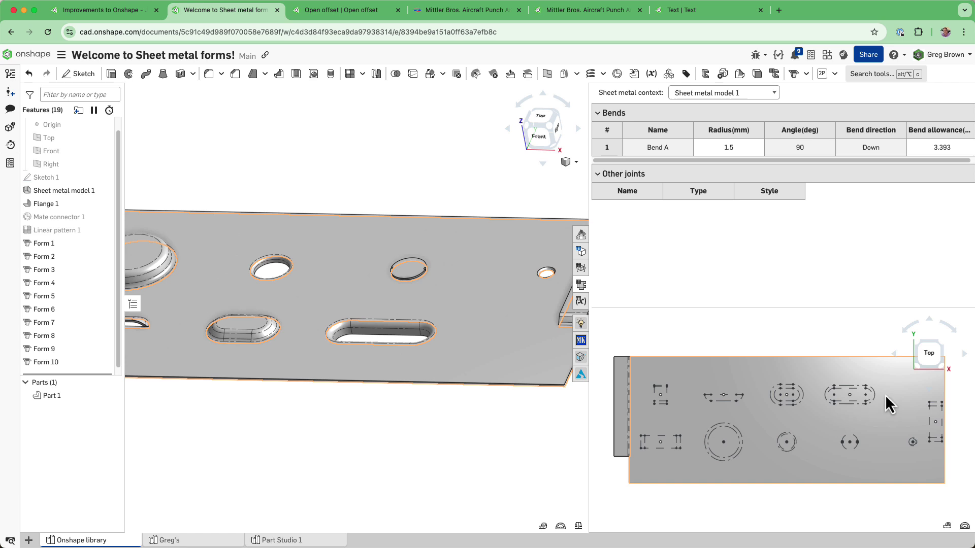
scroll(405, 319, down, 2)
scroll(476, 336, down, 1)
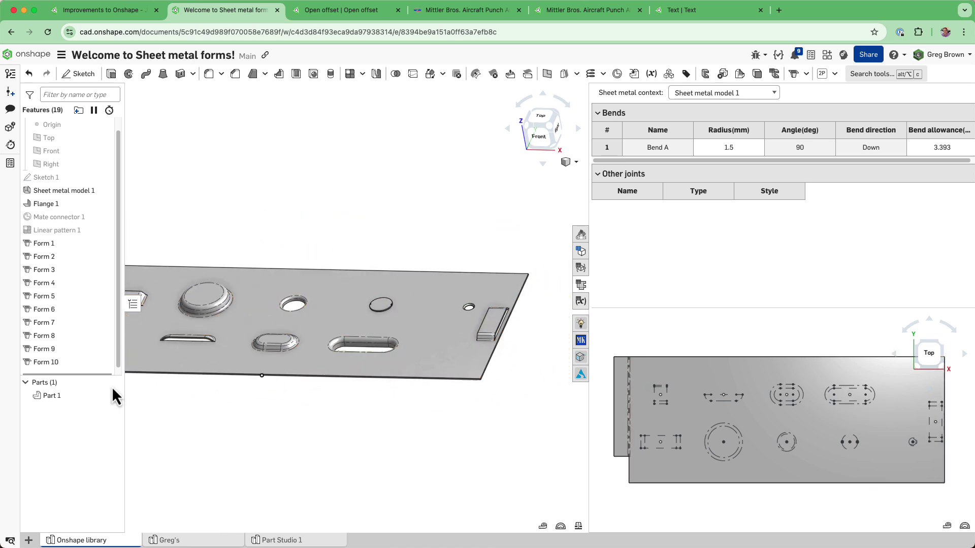
right_click(65, 368)
click(133, 395)
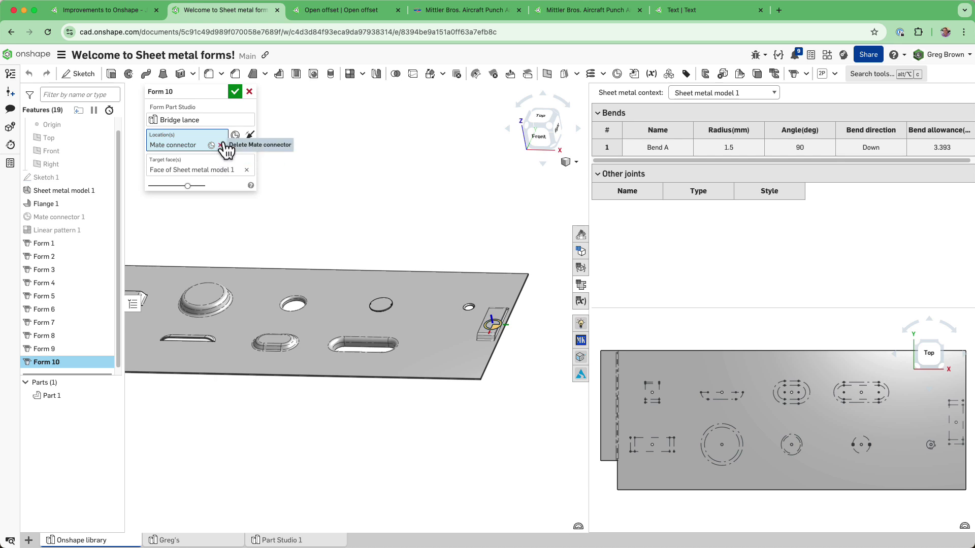
click(212, 146)
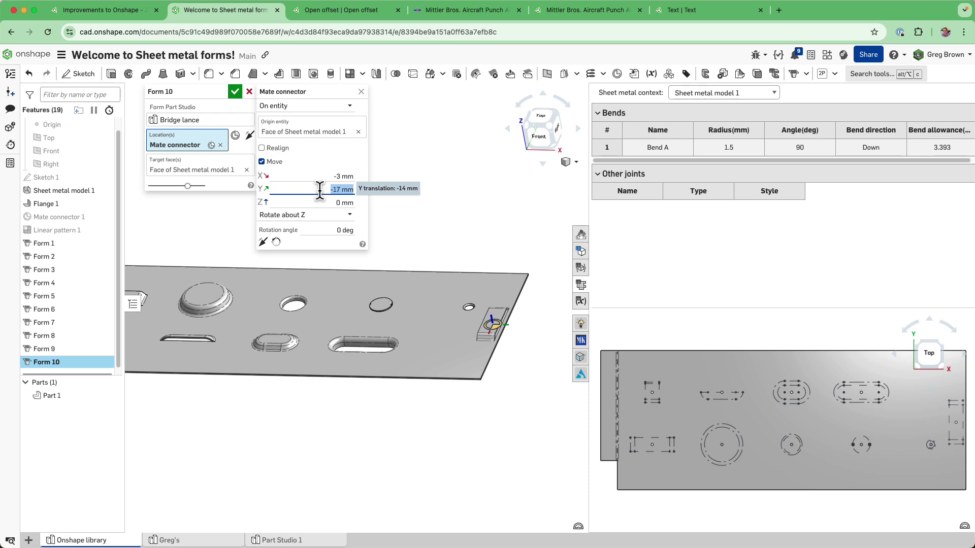
key(Down)
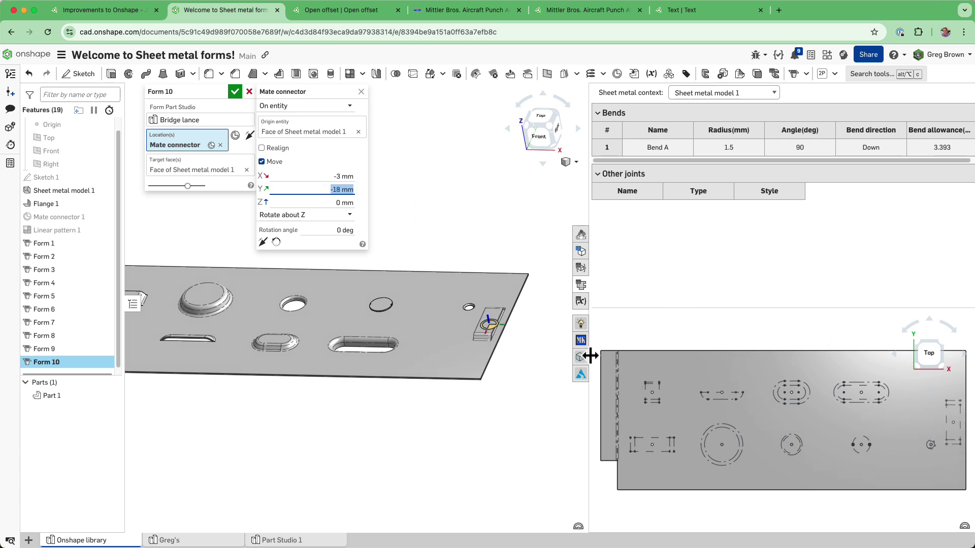
click(235, 93)
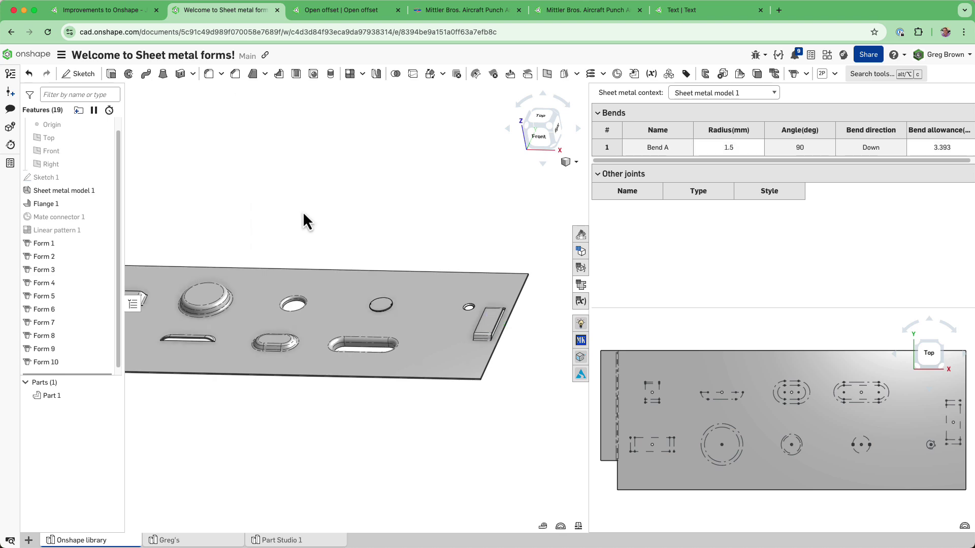
right_drag(315, 229, 363, 203)
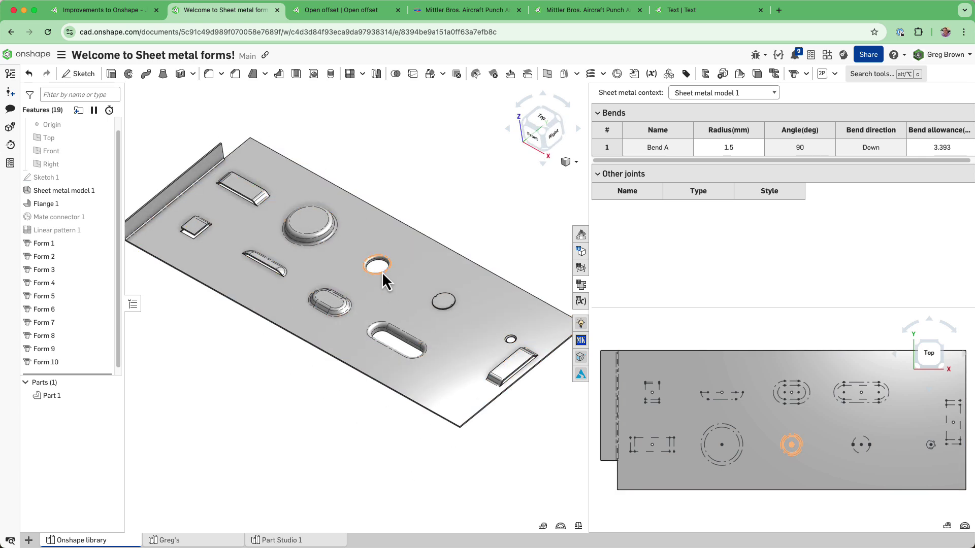
Switch to the Part Studio with the large custom form plate and inspect its dimples, louvers, knockouts and lettering up close.
click(218, 539)
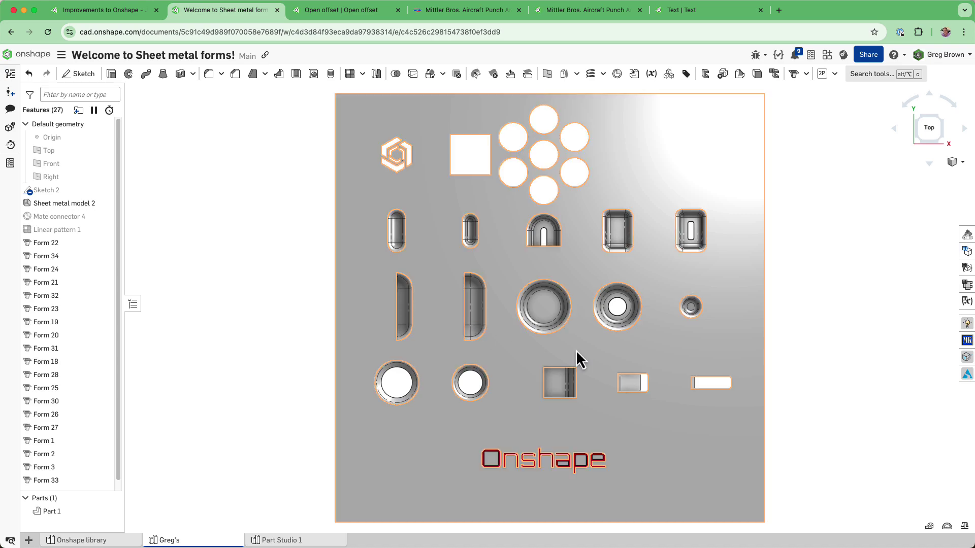
right_drag(577, 348, 543, 347)
scroll(675, 399, up, 5)
scroll(558, 320, up, 4)
scroll(543, 347, down, 3)
mouse_move(580, 284)
right_down()
mouse_move(584, 354)
mouse_move(565, 279)
right_up()
scroll(558, 340, up, 3)
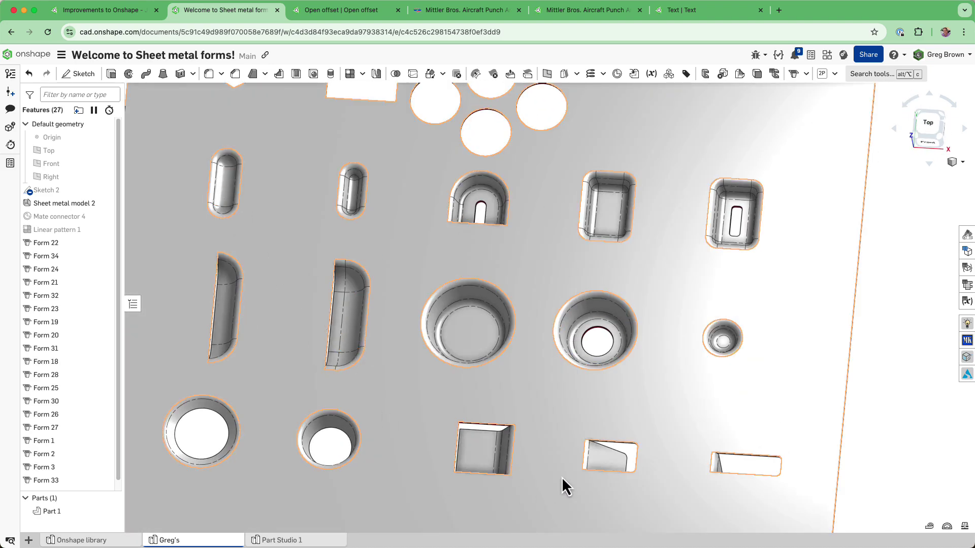
right_drag(449, 406, 299, 378)
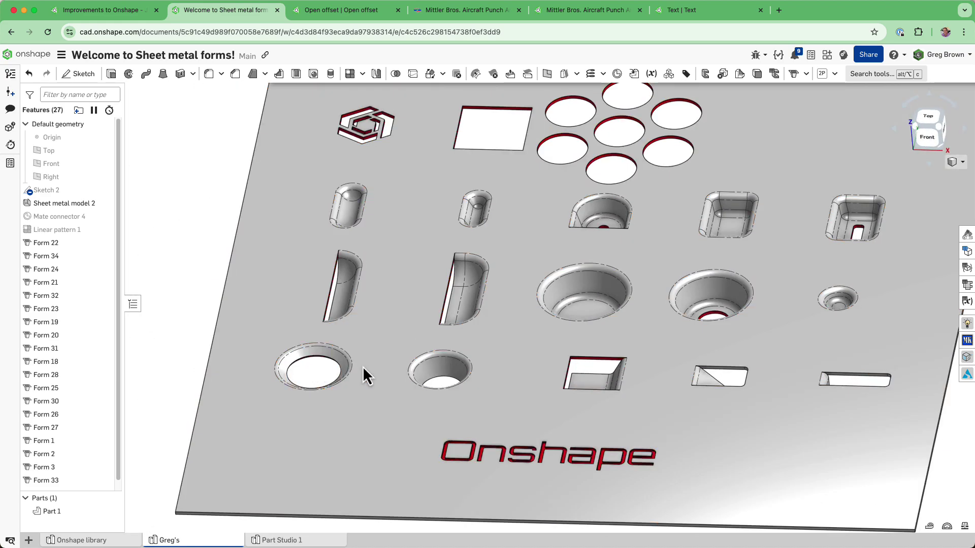
Examine the logo, square and clustered circular cutouts at the far side of the custom form plate.
right_drag(363, 369, 496, 288)
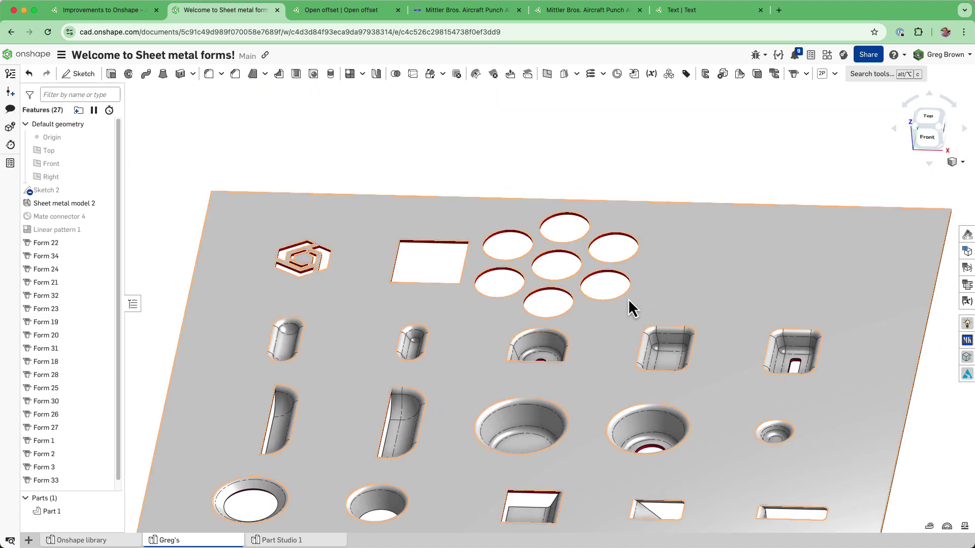
scroll(498, 275, up, 1)
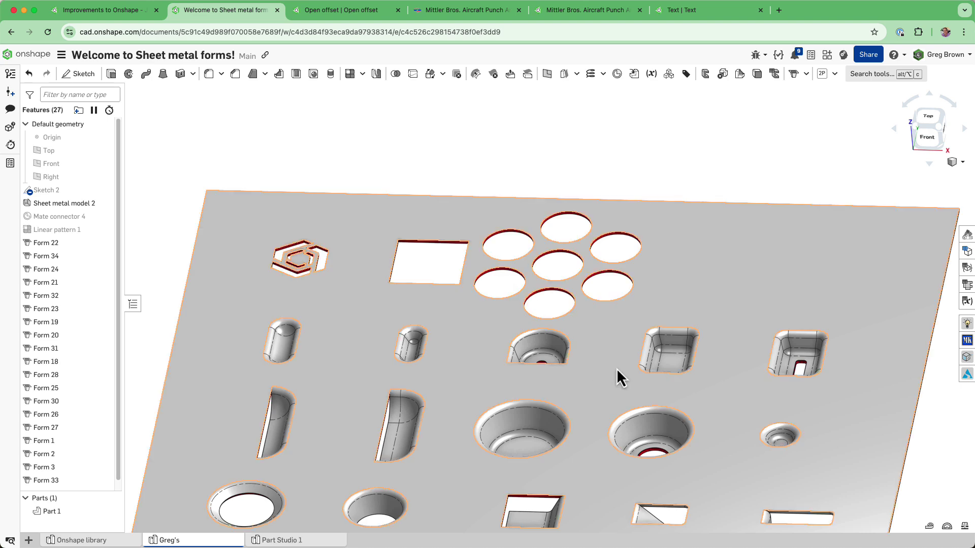
middle_drag(617, 367, 583, 326)
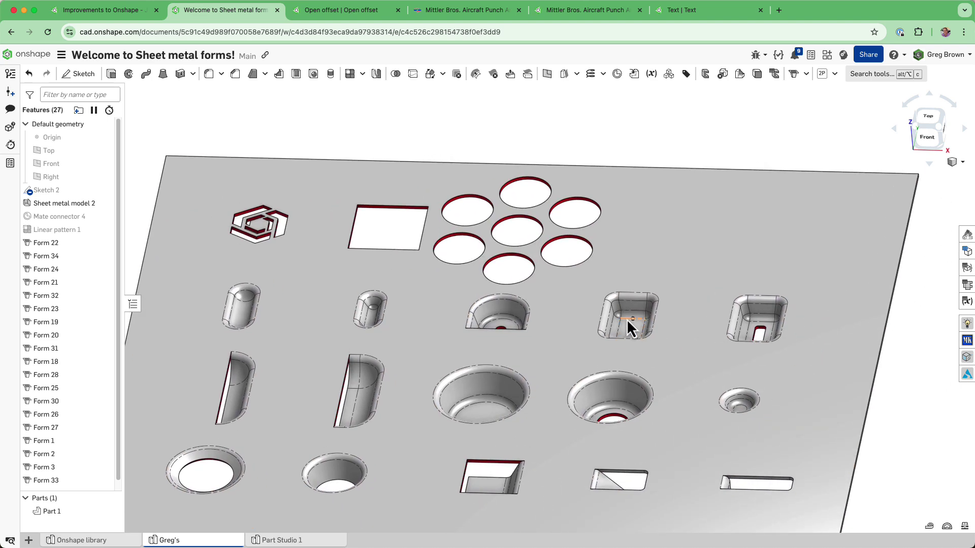
right_drag(628, 321, 624, 344)
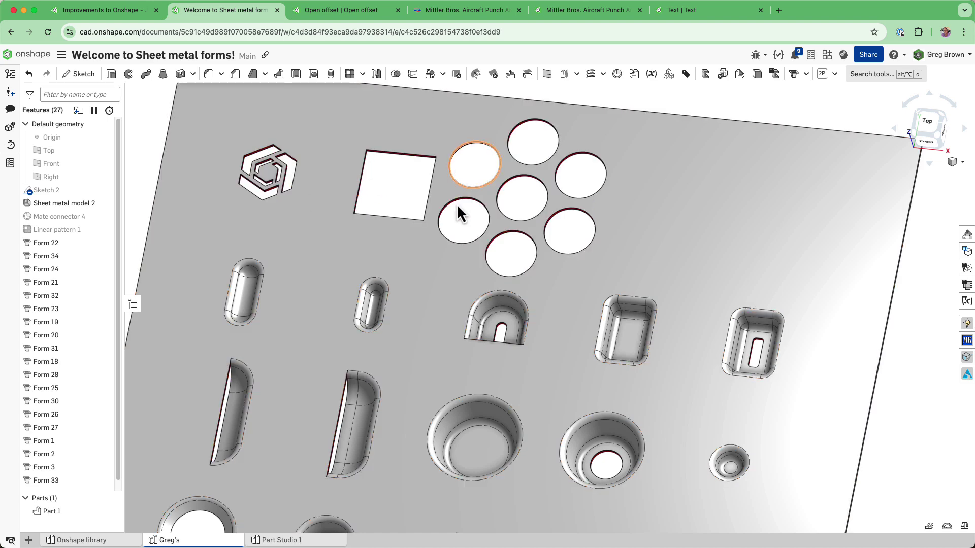
right_drag(532, 218, 467, 224)
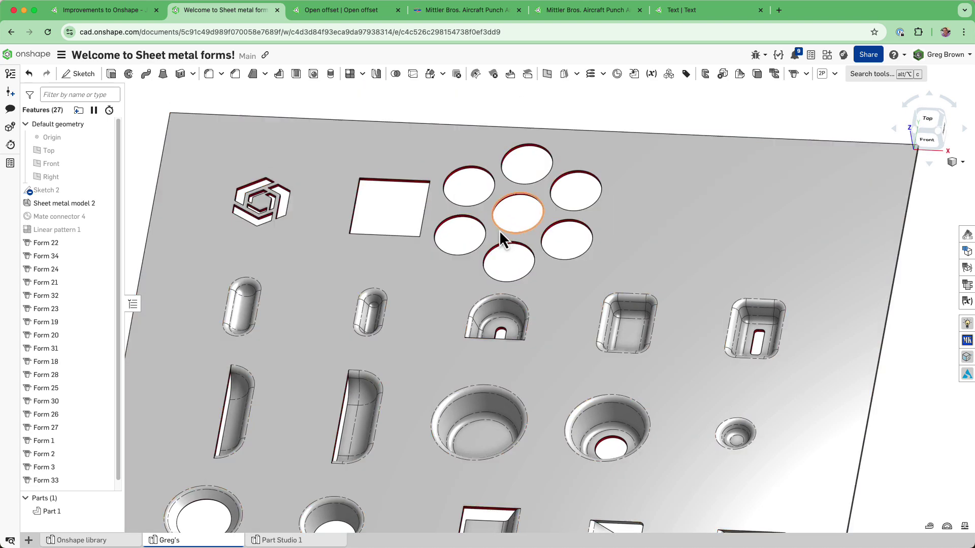
scroll(500, 236, down, 5)
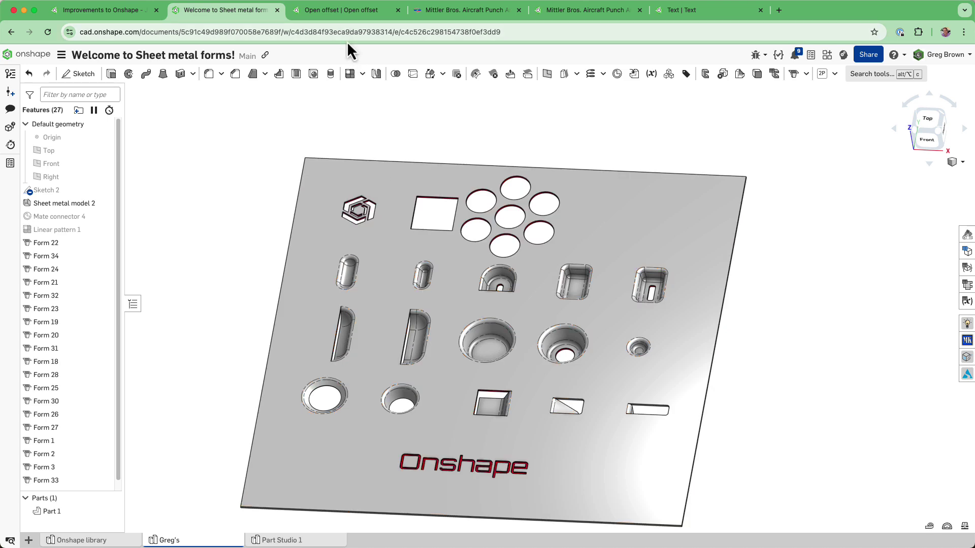
right_drag(477, 334, 489, 279)
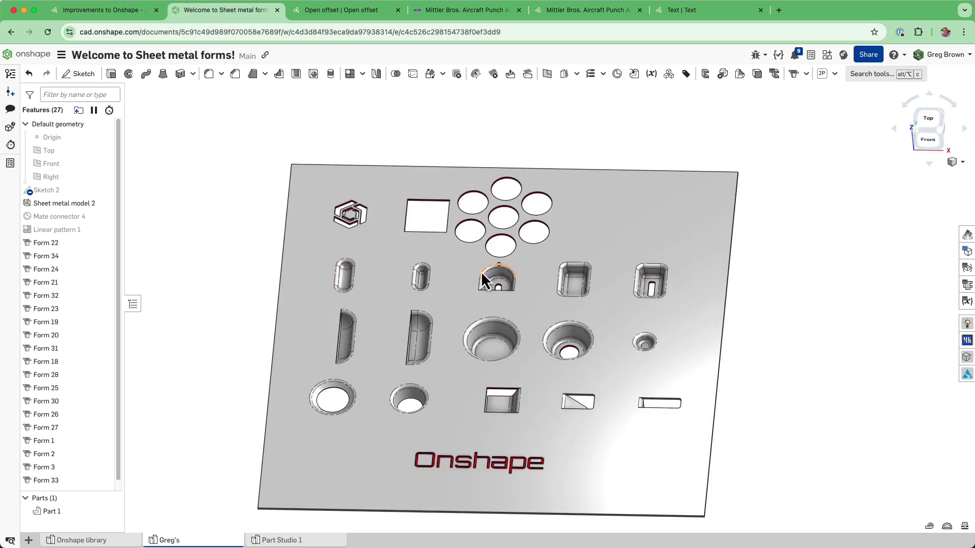
Switch to the Open offset document, show the Remove part and hide the Add part to view the removal body alone.
click(348, 12)
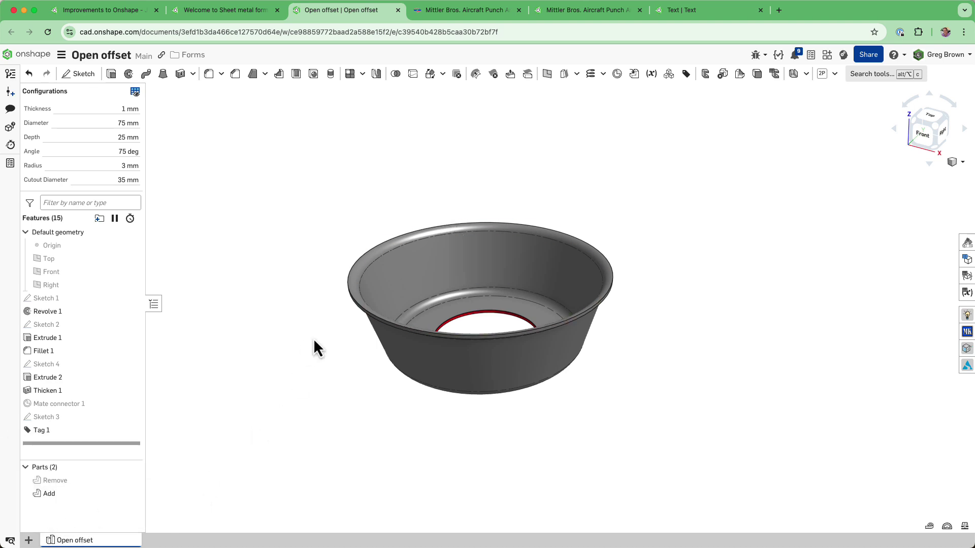
right_drag(313, 338, 373, 331)
click(130, 480)
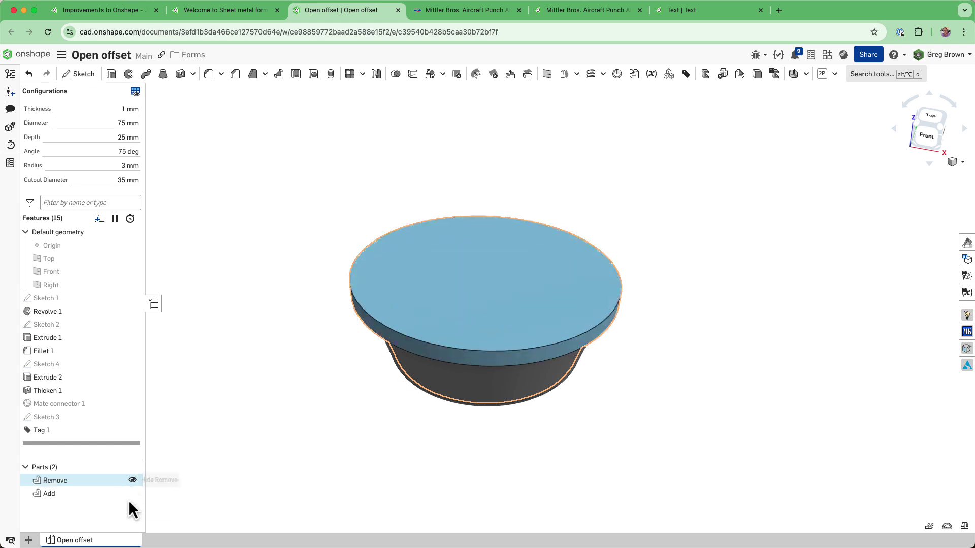
click(131, 493)
mouse_move(291, 435)
right_down()
mouse_move(295, 379)
mouse_move(295, 425)
right_up()
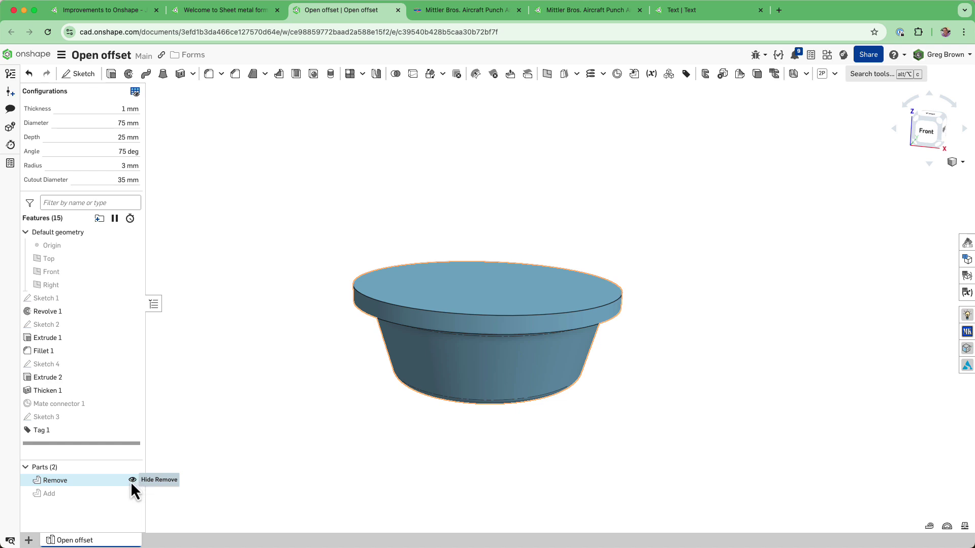
Hide the Remove part and show the Add part to inspect the added body alone.
click(132, 480)
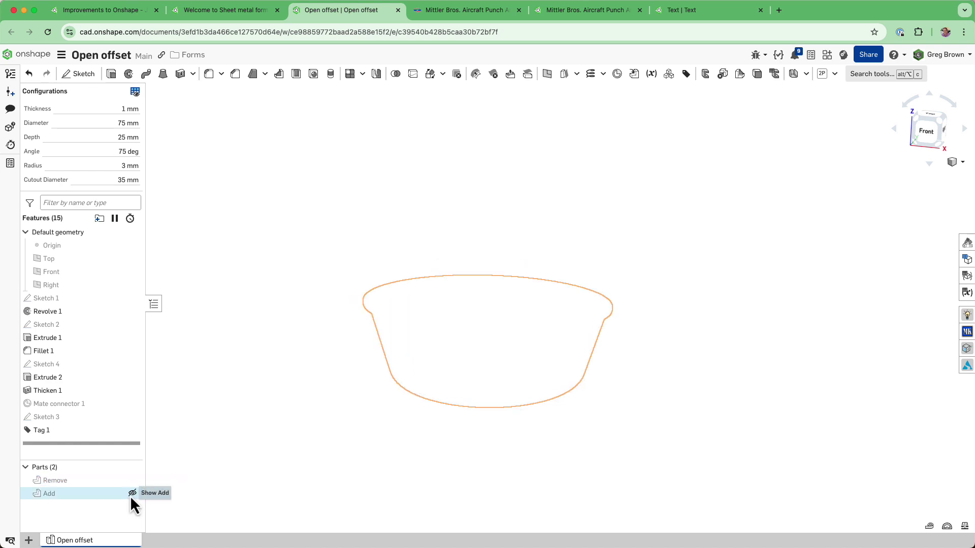
click(132, 494)
right_drag(420, 399, 441, 387)
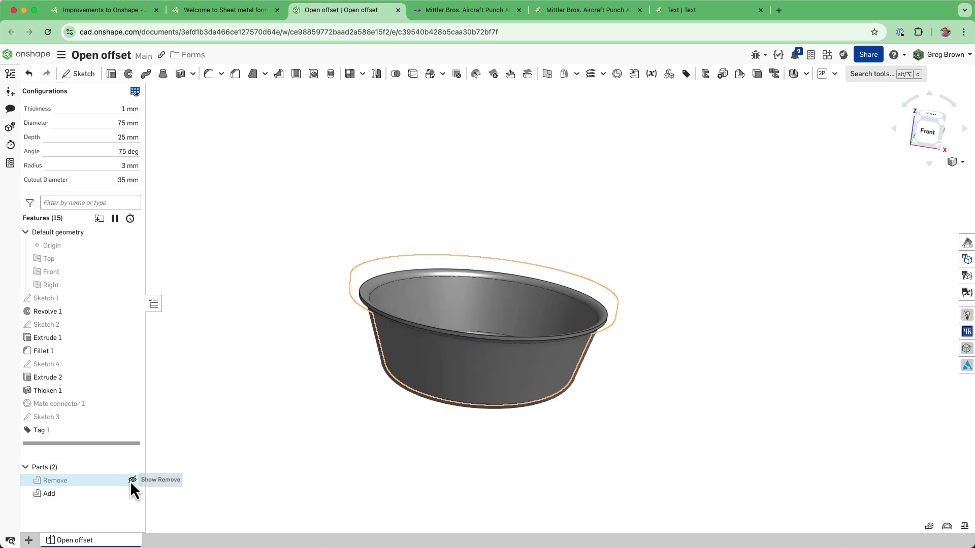
Show the Remove part together with the Add part and inspect how both bodies fit.
click(130, 480)
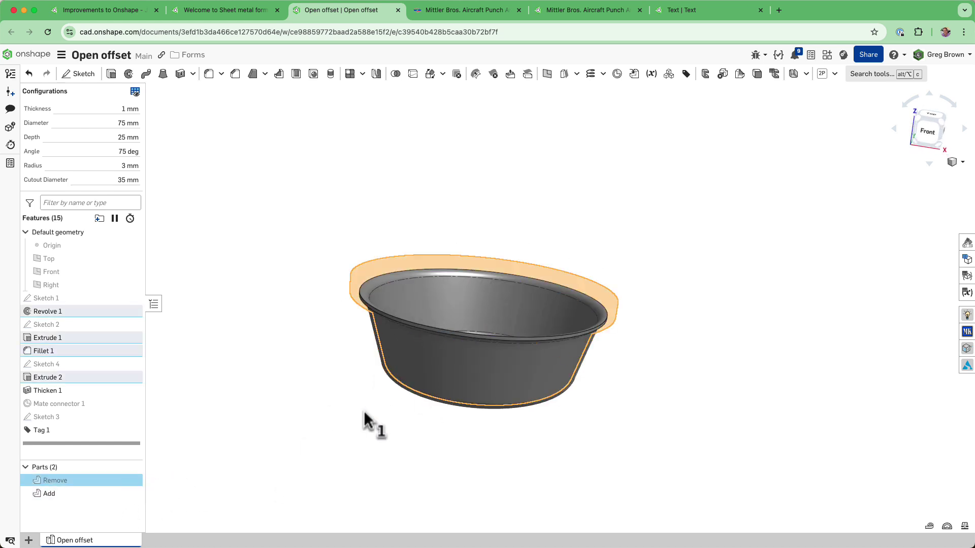
click(129, 476)
right_drag(269, 429, 439, 391)
middle_drag(433, 405, 479, 407)
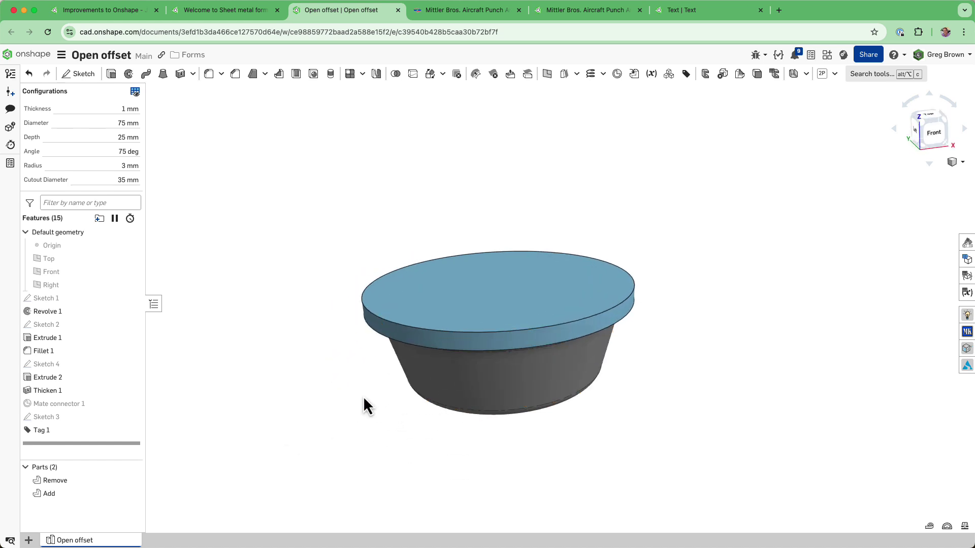
right_drag(571, 305, 492, 348)
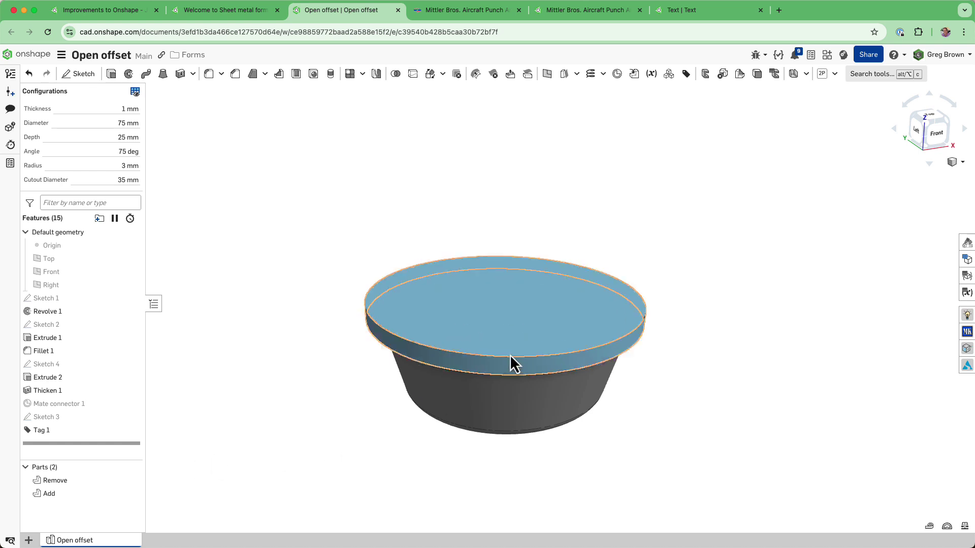
Hide the Add part to inspect the Remove body from below, and show Add again.
click(130, 493)
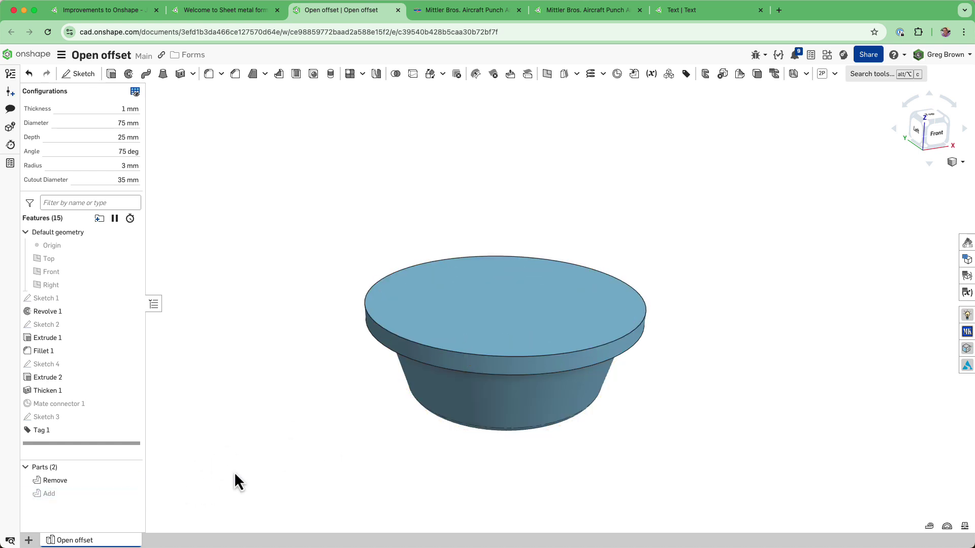
right_drag(235, 472, 181, 484)
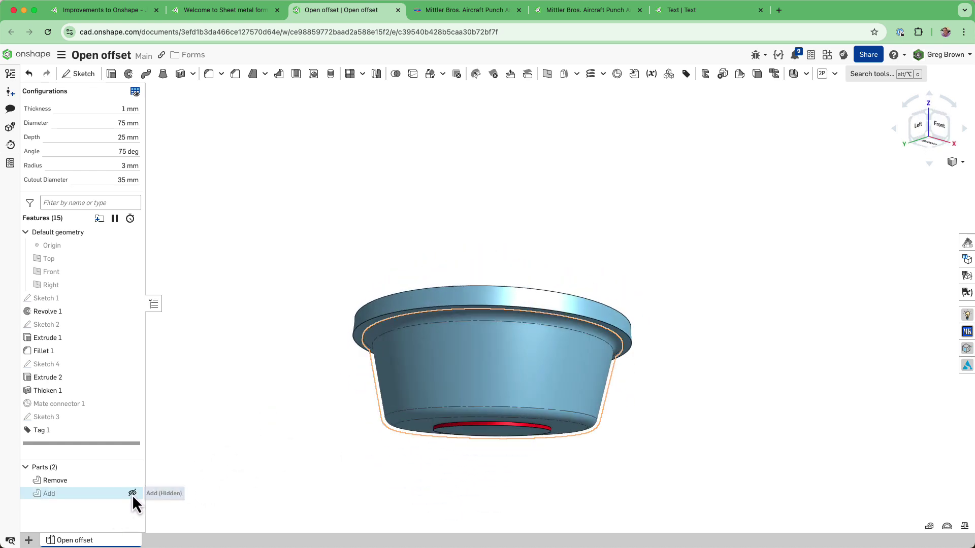
click(133, 492)
right_drag(665, 280, 705, 303)
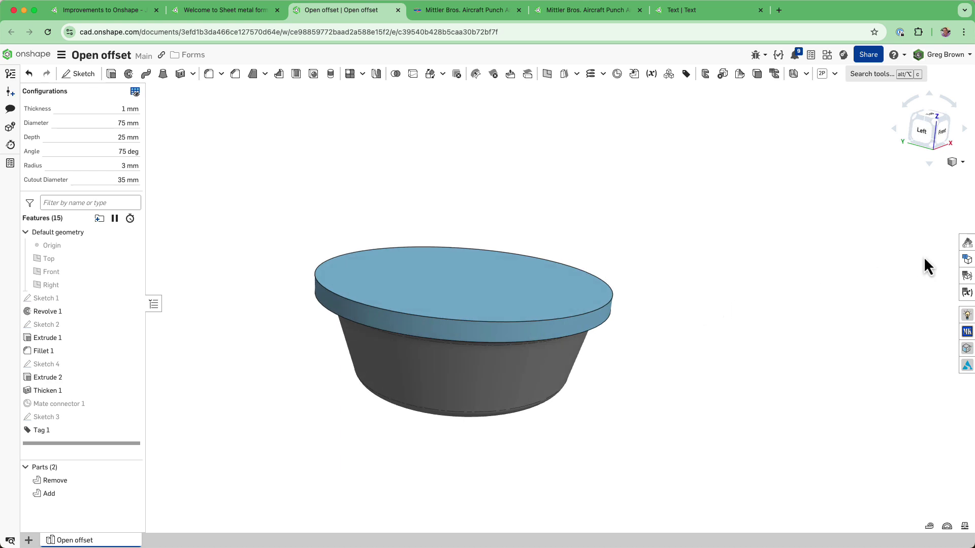
Open the configuration table, review the Thickness input's default, minimum and maximum definition, and highlight its #thickness variable name.
click(967, 260)
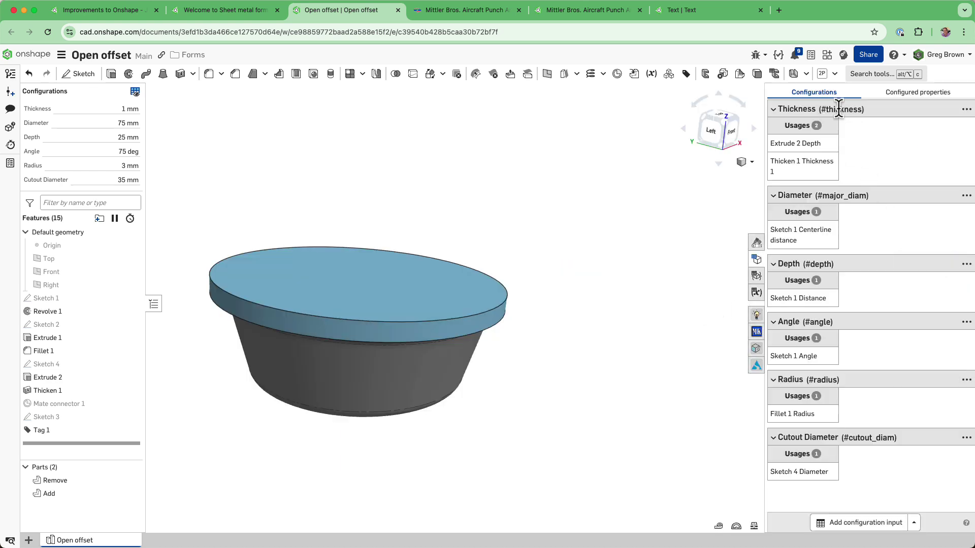
drag(826, 111, 863, 112)
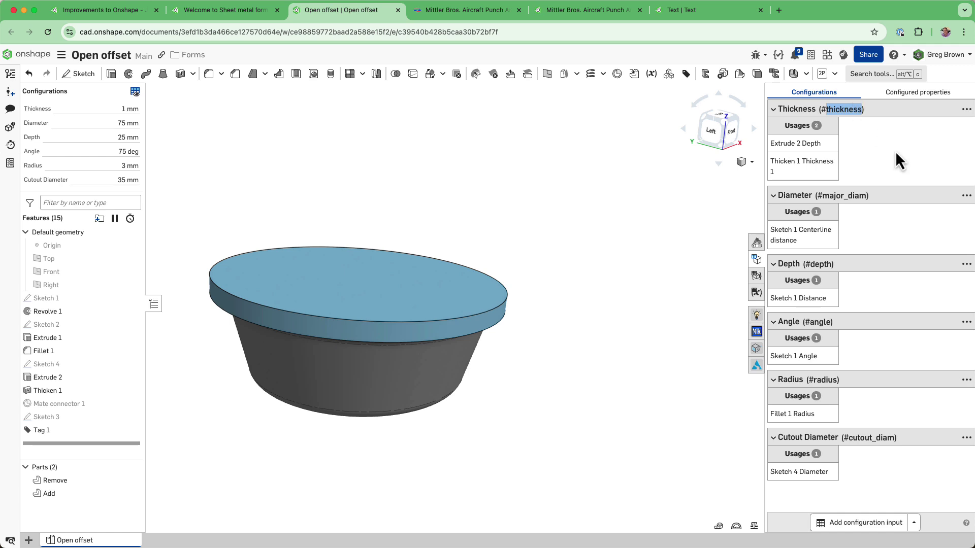
click(966, 109)
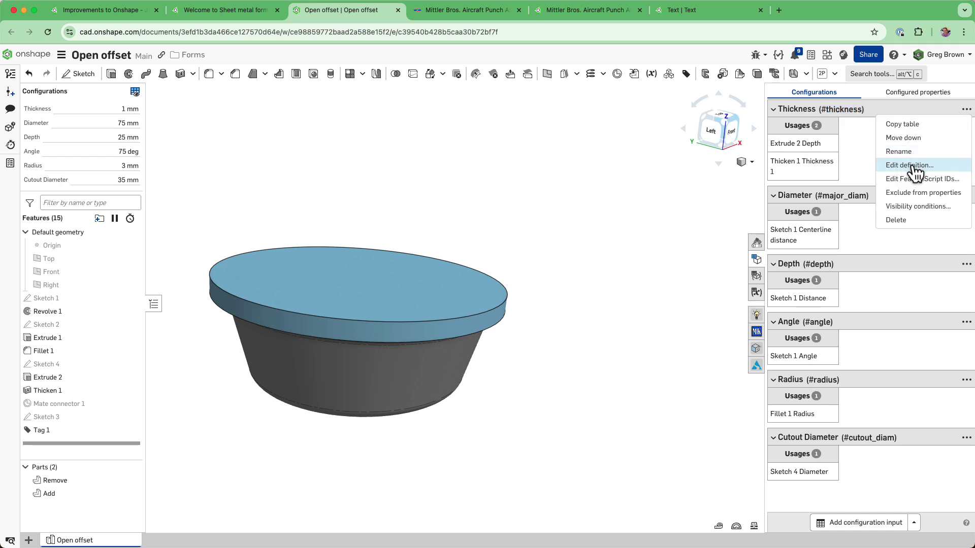
click(909, 165)
click(737, 120)
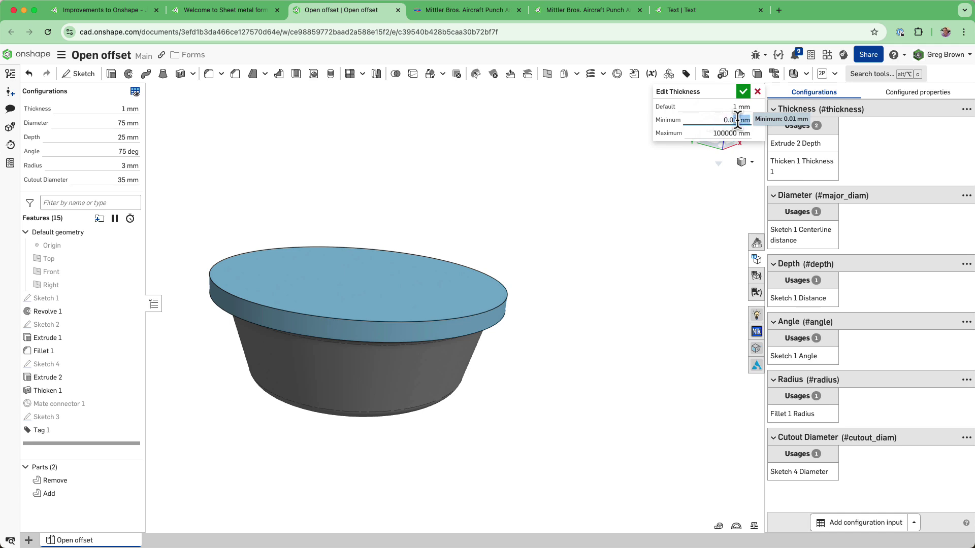
drag(715, 122, 755, 128)
click(742, 94)
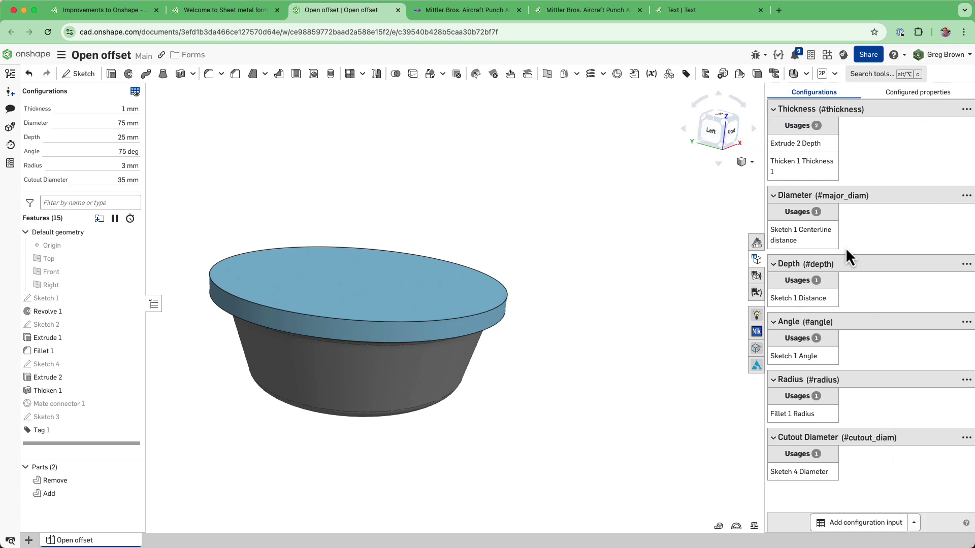
drag(825, 109, 862, 111)
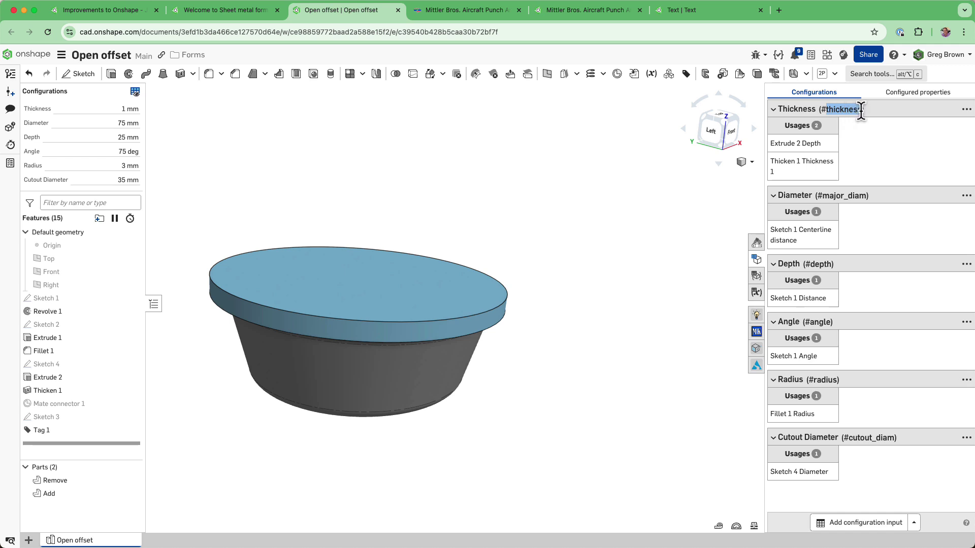
Add a length configuration variable named blah and highlight its #blah variable name.
click(913, 523)
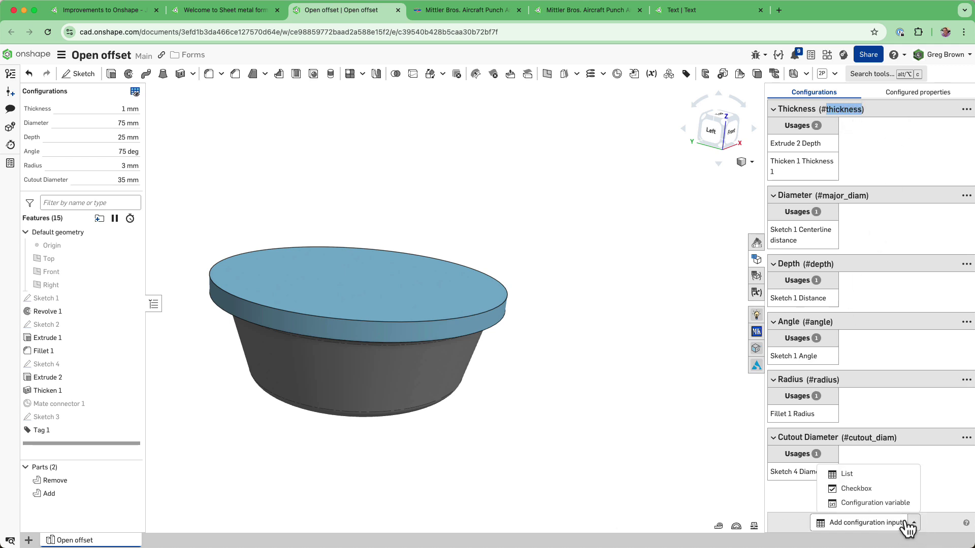
click(833, 505)
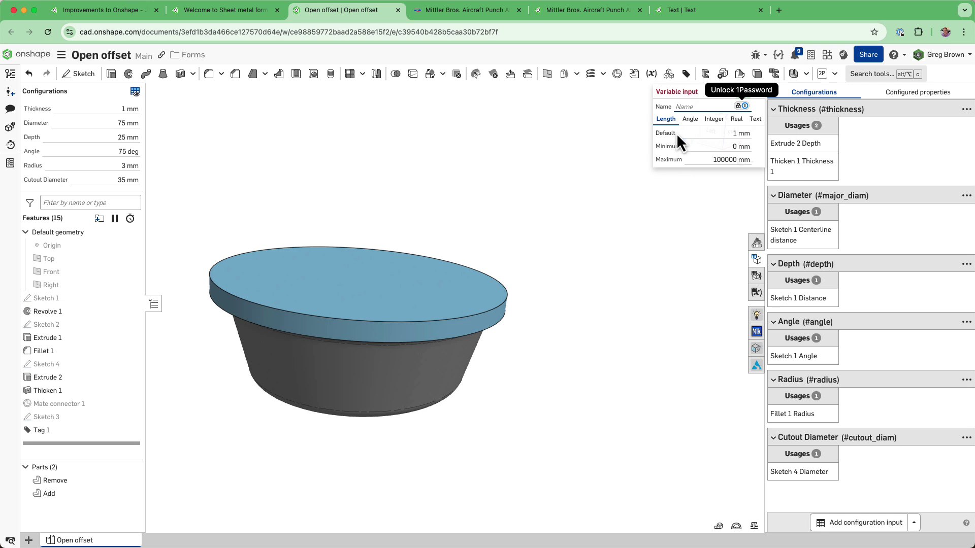
text(blah)
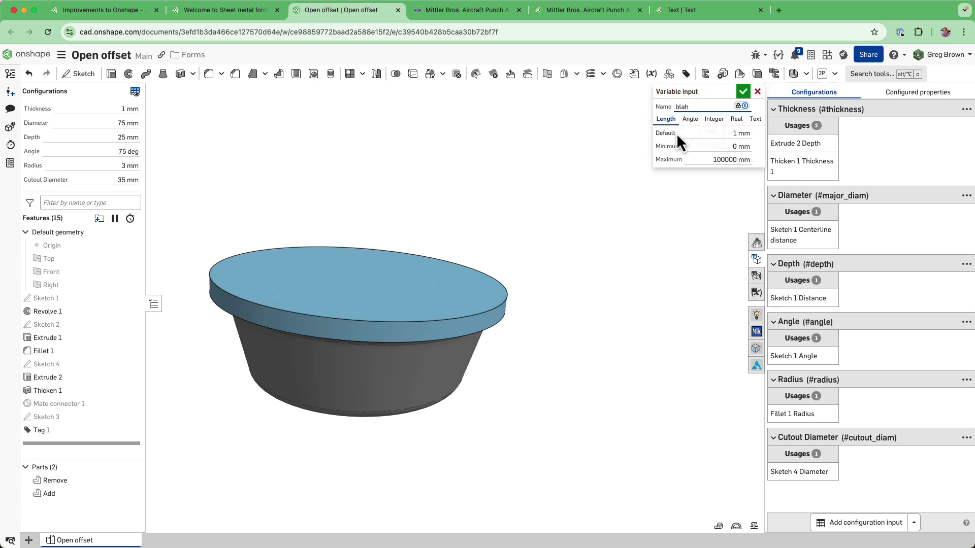
click(742, 91)
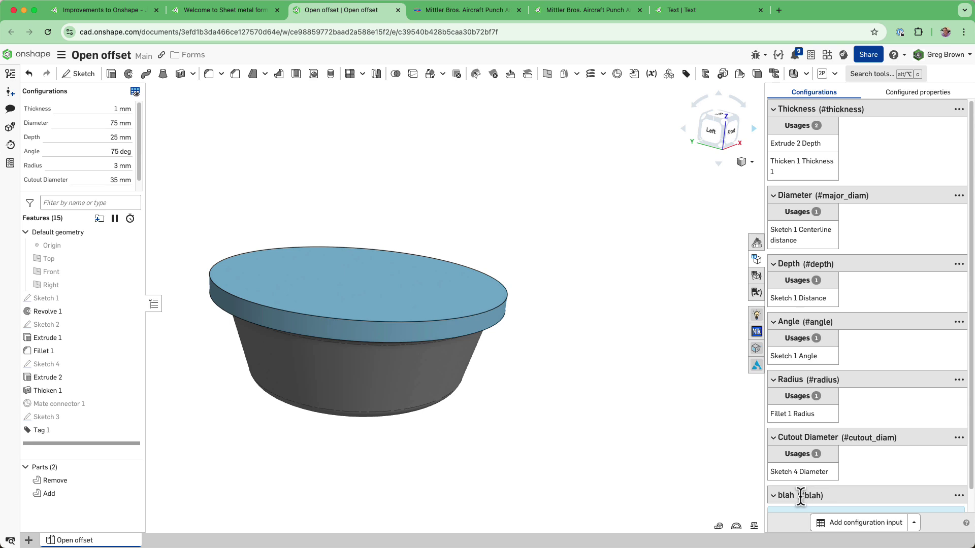
drag(801, 496, 814, 496)
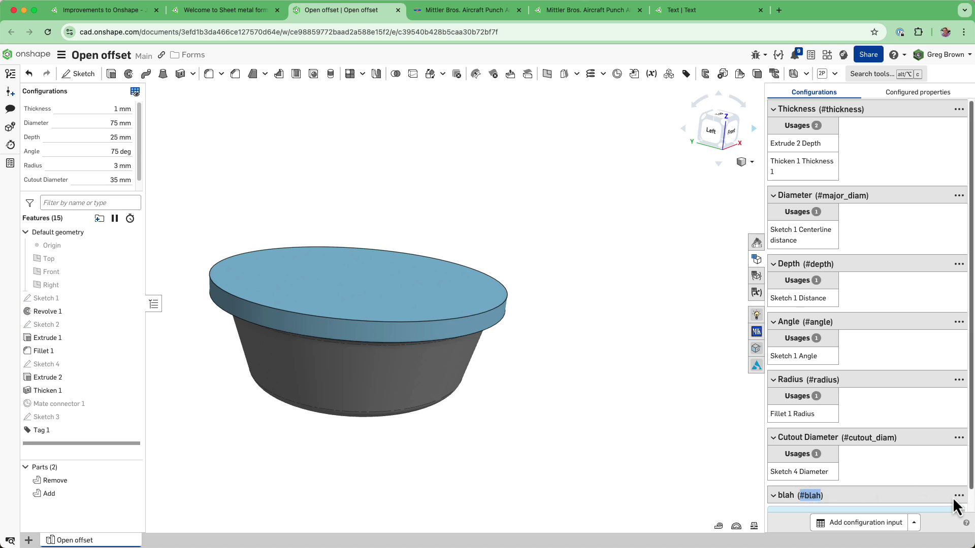
click(868, 499)
Rename the blah configuration input to New name and highlight its variable name.
double_click(785, 496)
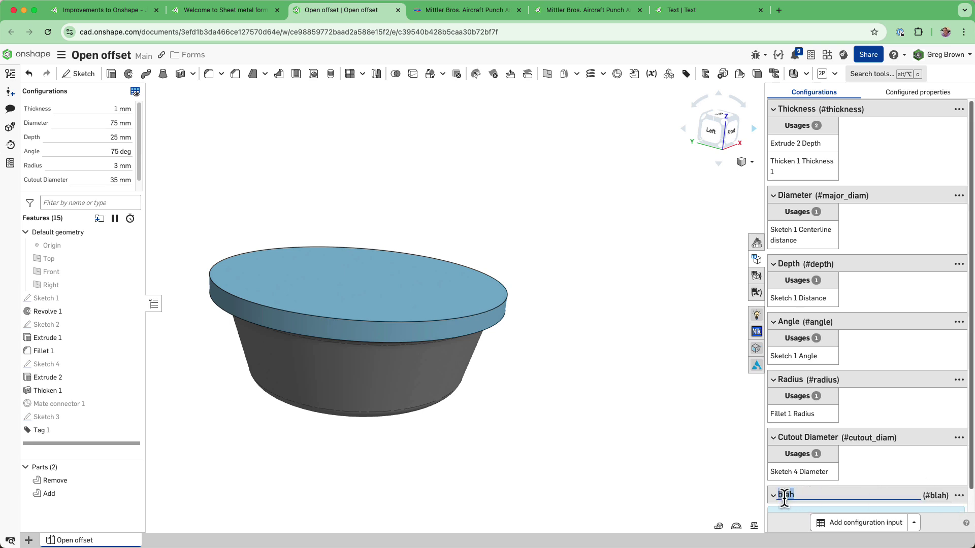
double_click(787, 496)
key(Return)
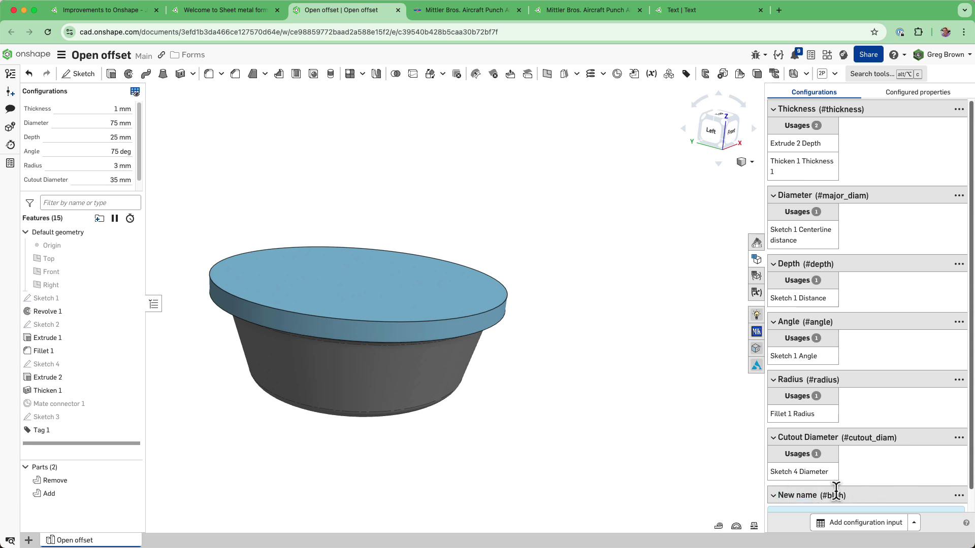
drag(823, 496, 838, 497)
click(840, 495)
Change the internal FeatureScript ID of the New name input to somethingelse, breaking existing references.
click(959, 496)
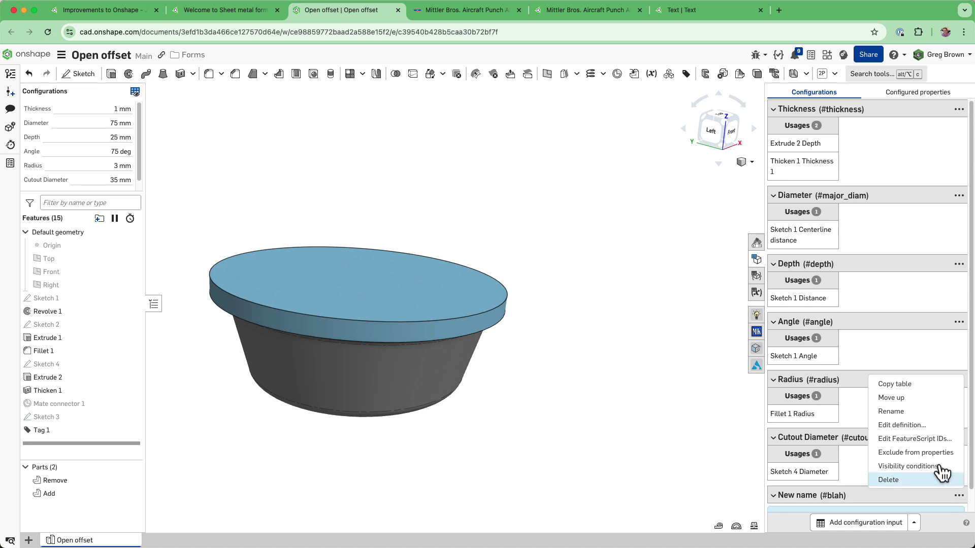
click(921, 439)
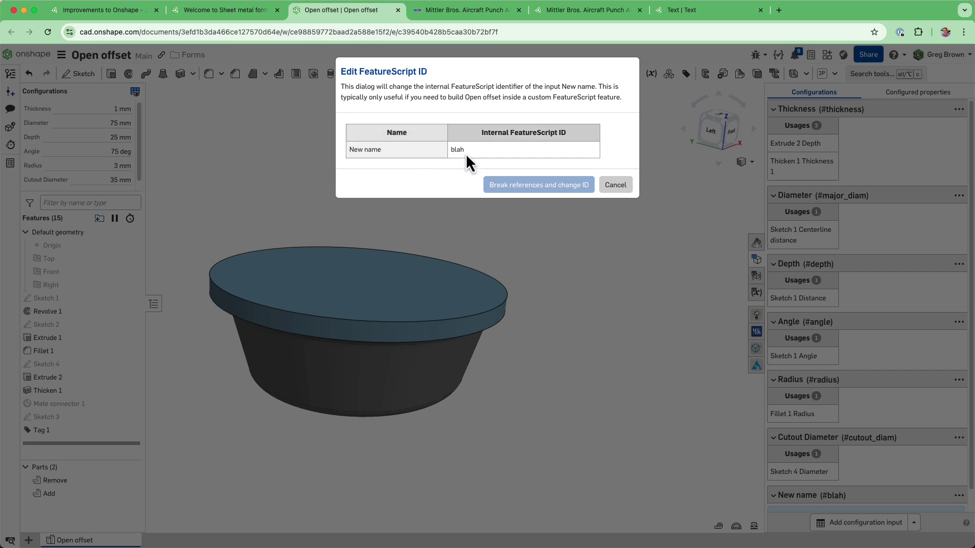
click(459, 151)
double_click(454, 149)
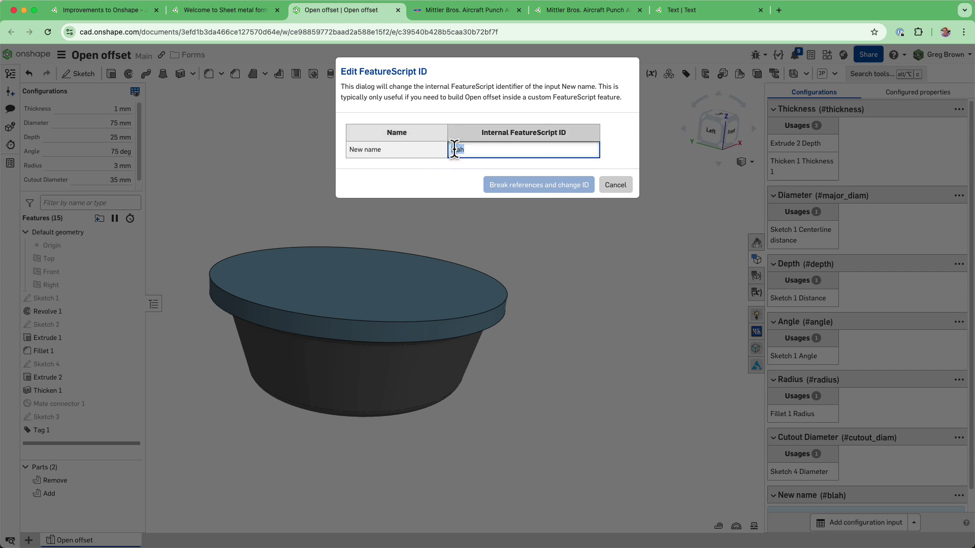
text(something else)
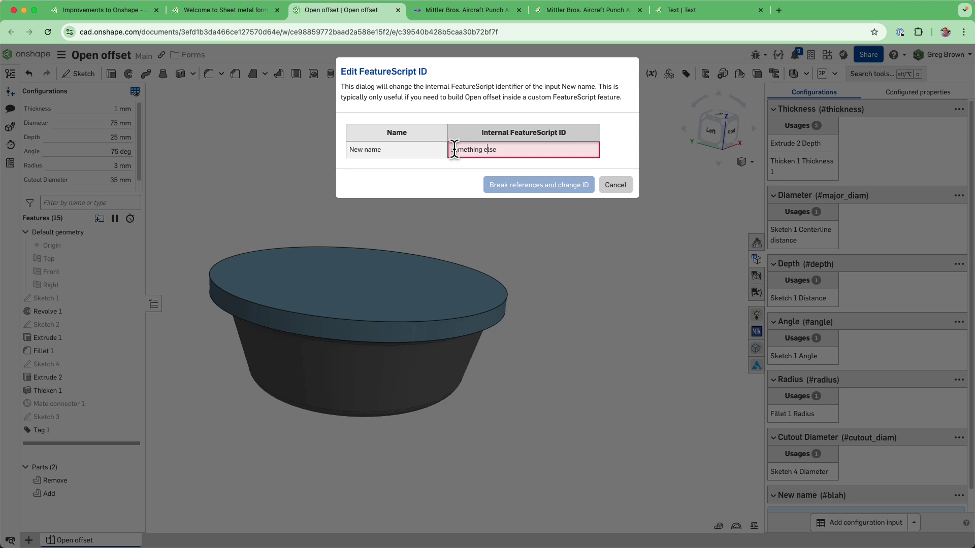
key(BackSpace)
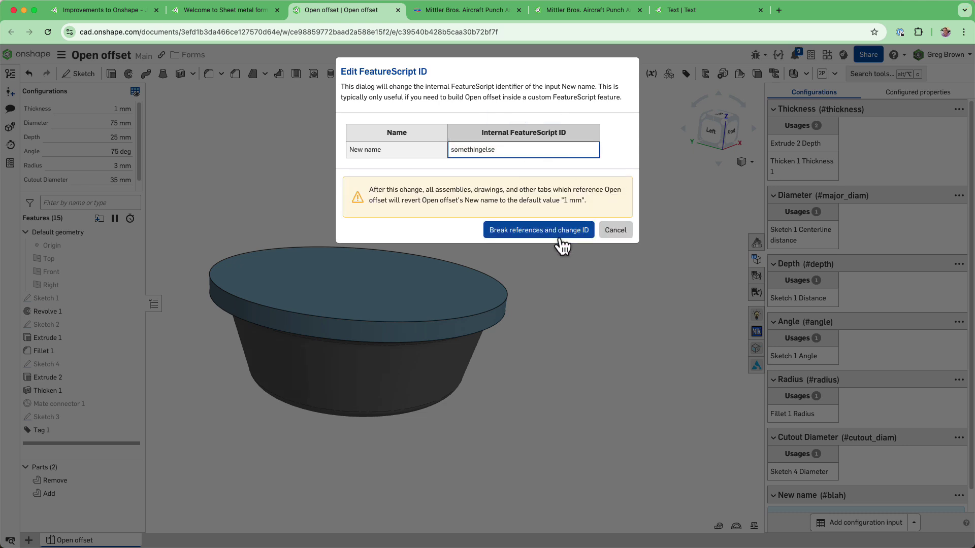
click(558, 232)
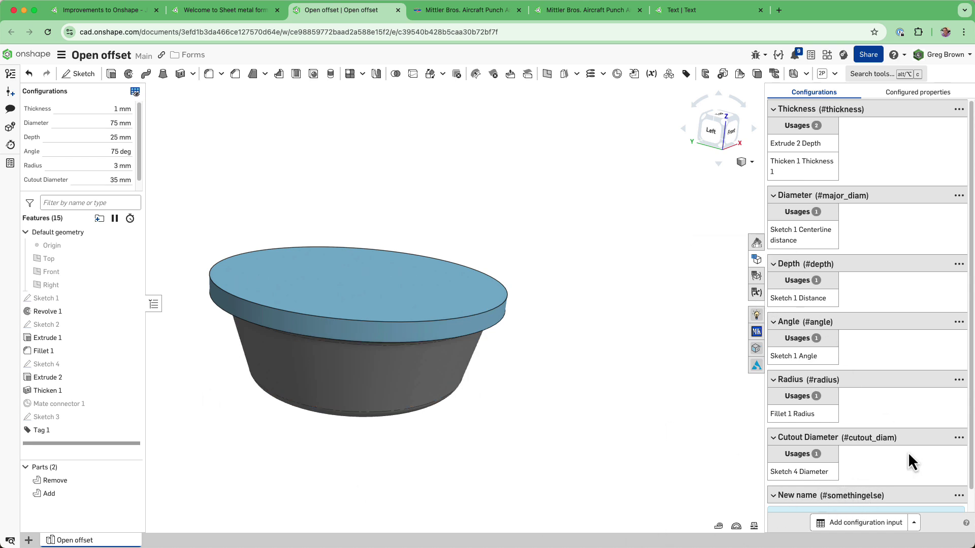
Delete the New name configuration input and highlight the Thickness input's #thickness variable name.
click(958, 496)
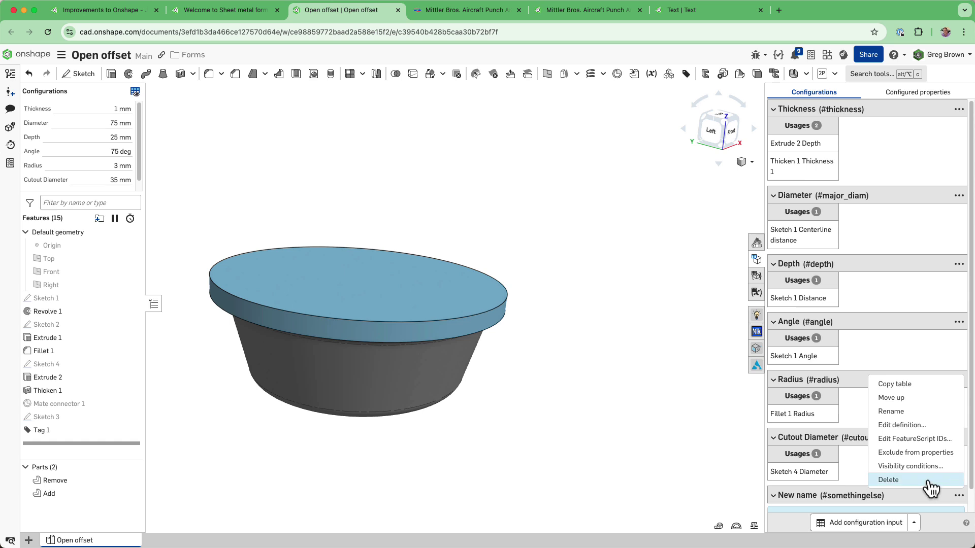
click(934, 480)
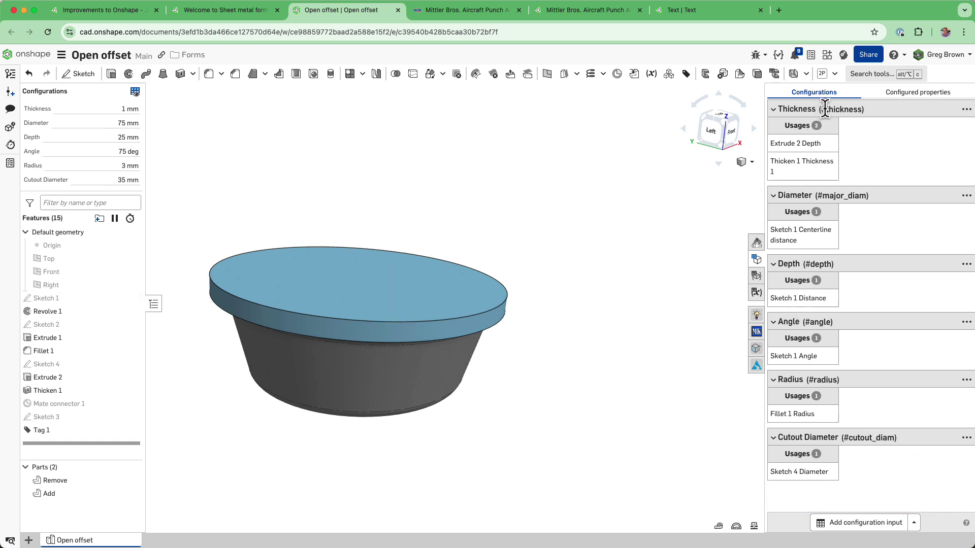
drag(863, 109, 830, 108)
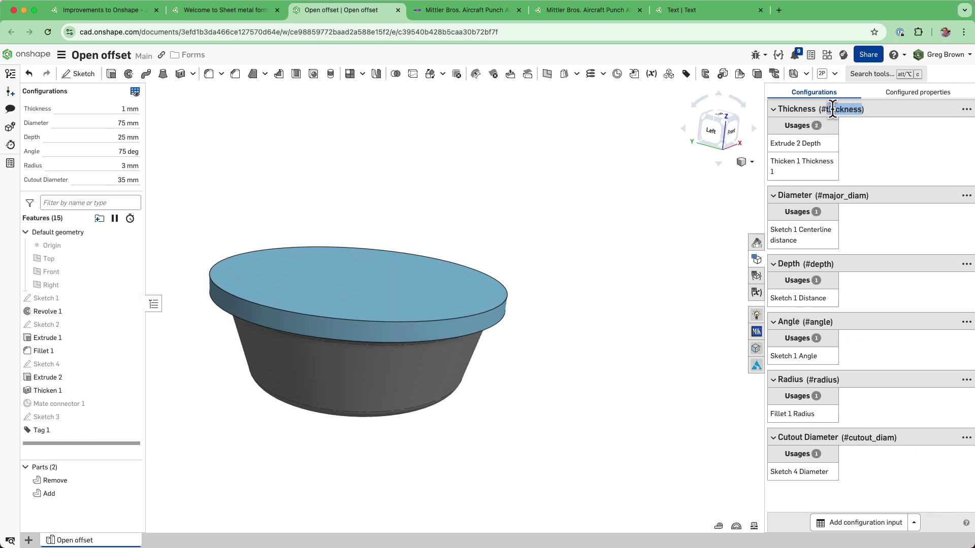
click(826, 108)
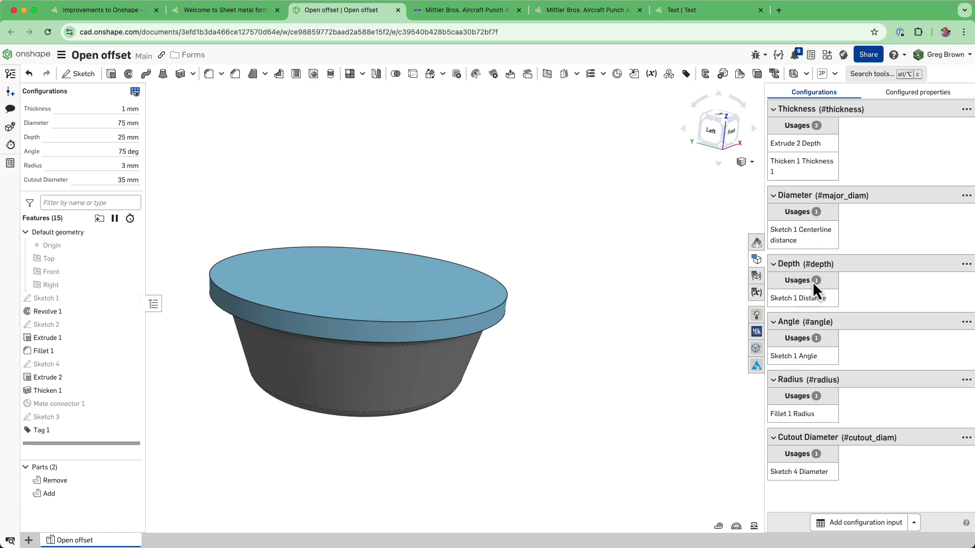
Try a form Diameter of 65 mm in the configuration and return it to 75 mm.
right_drag(383, 260, 474, 318)
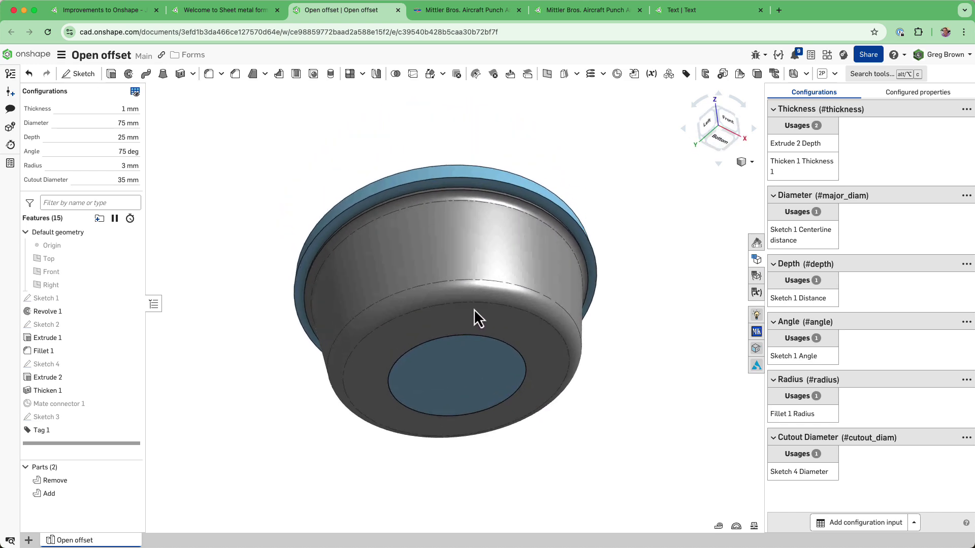
scroll(480, 315, up, 3)
mouse_move(485, 300)
right_down()
mouse_move(477, 294)
mouse_move(473, 308)
right_up()
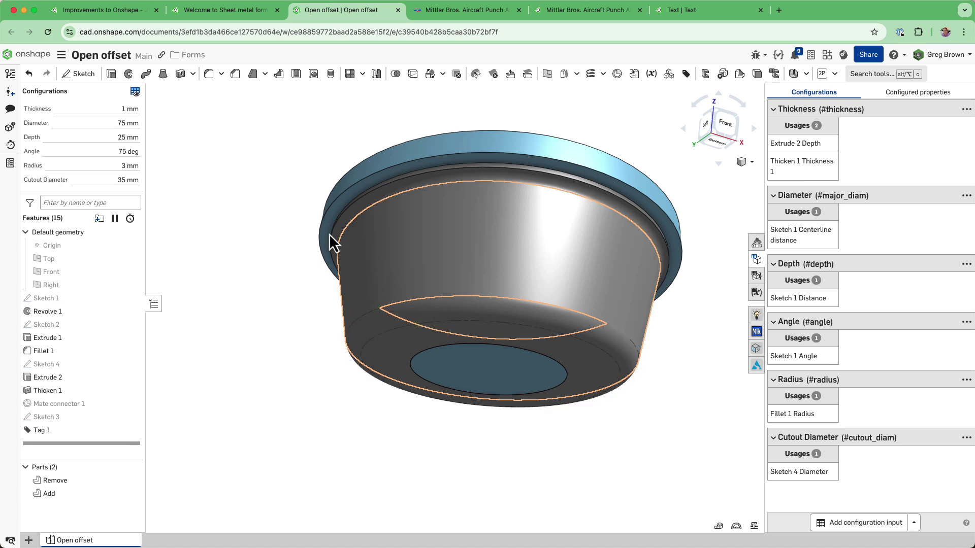
right_drag(398, 276, 332, 282)
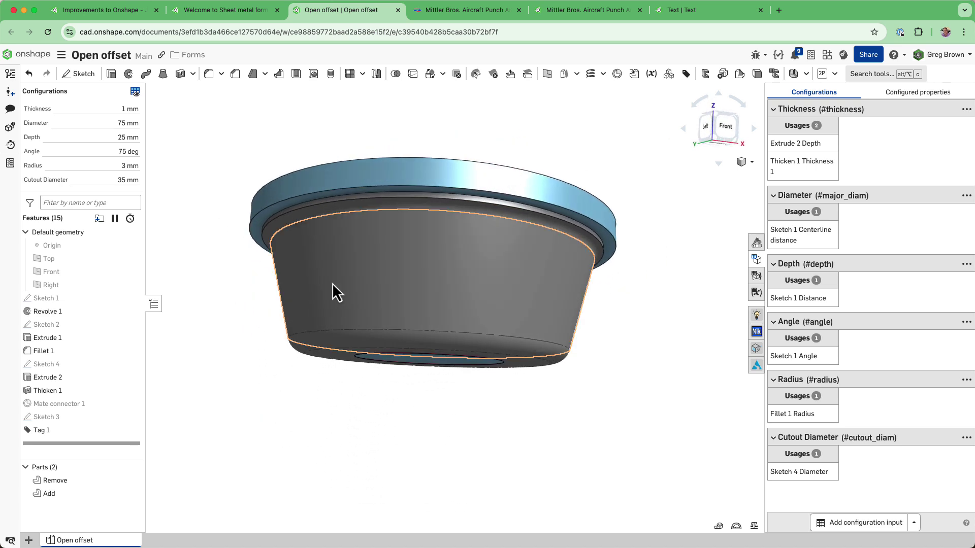
click(97, 123)
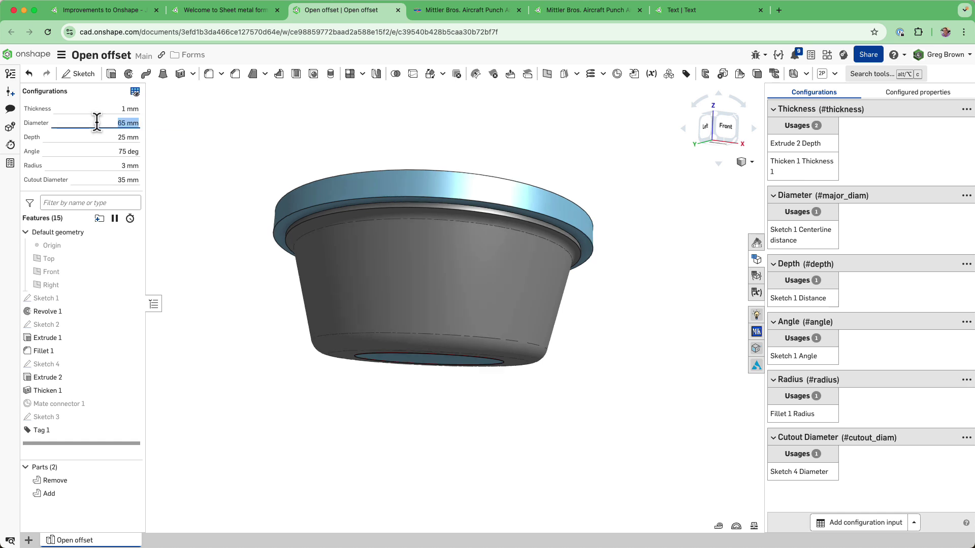
text(75)
key(Return)
Try a form Angle of 65 deg in the configuration and return it to 75 deg.
click(101, 151)
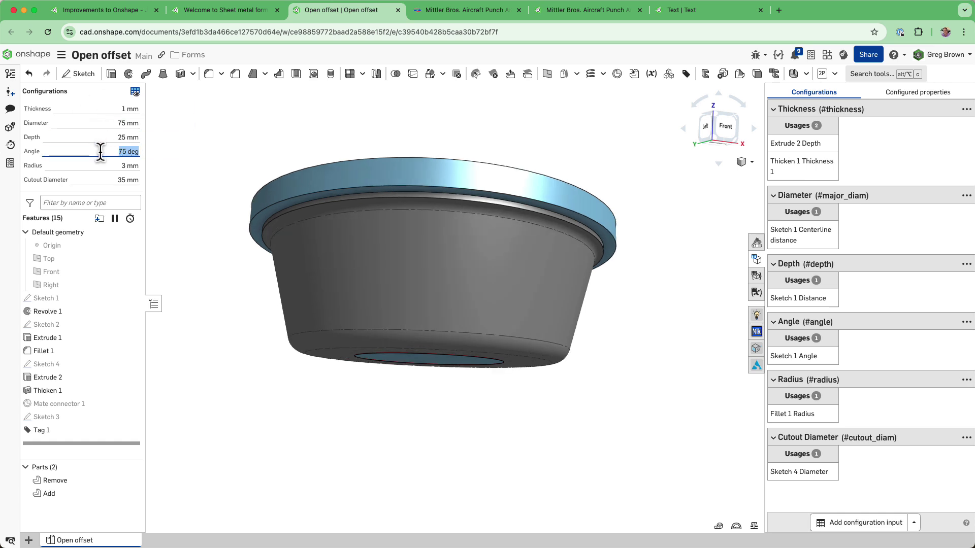
text(55)
key(Return)
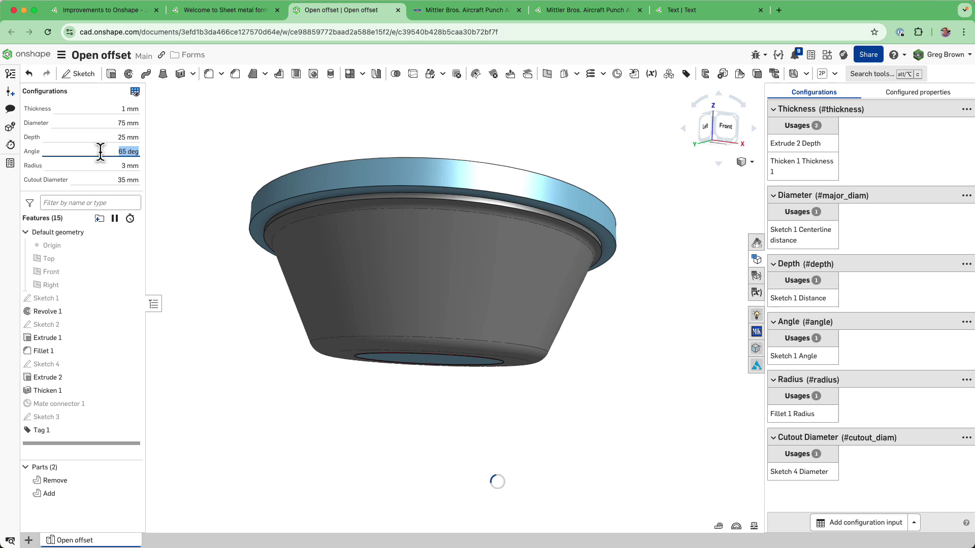
text(75)
key(Return)
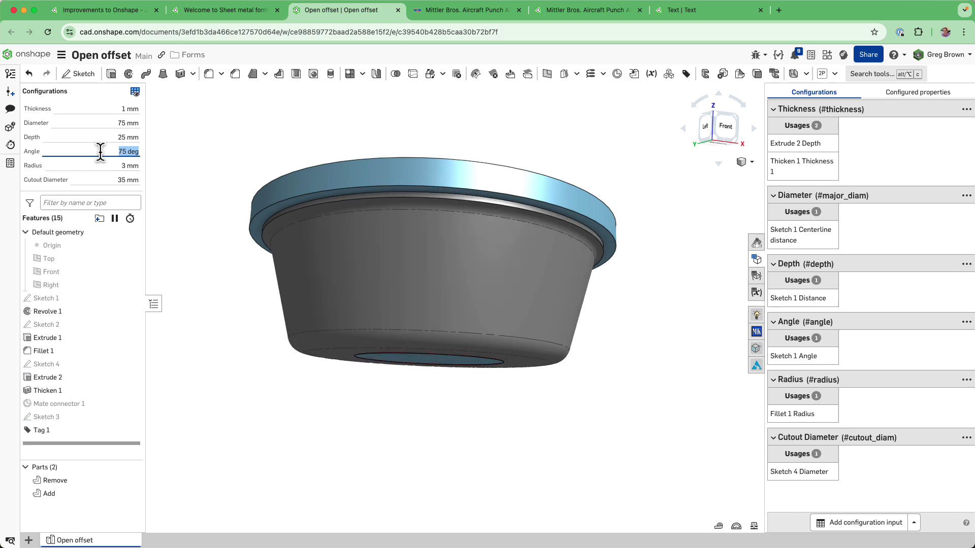
Inspect the form's underside and rim from several angles, and show Sketch 3 on the model.
mouse_move(409, 222)
right_down()
mouse_move(413, 191)
mouse_move(417, 218)
right_up()
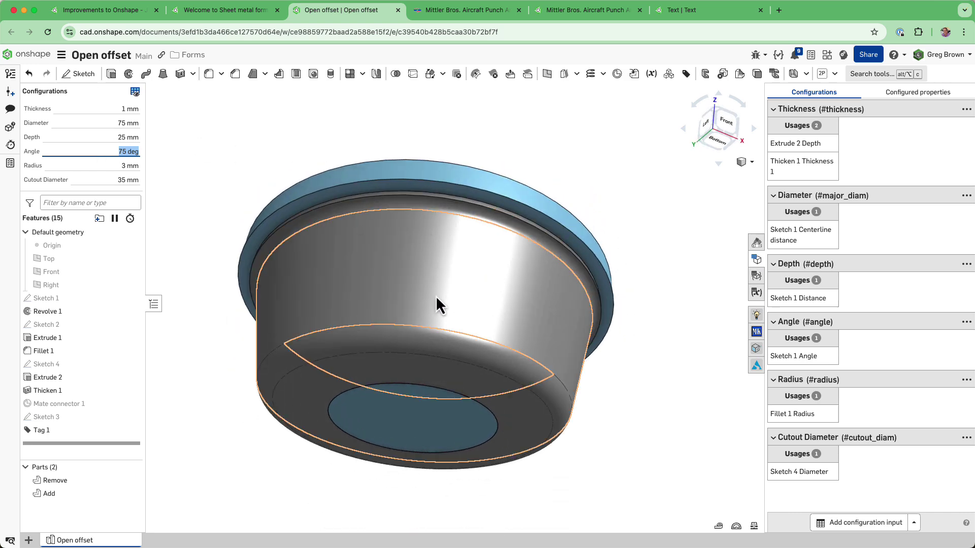
right_drag(437, 298, 455, 244)
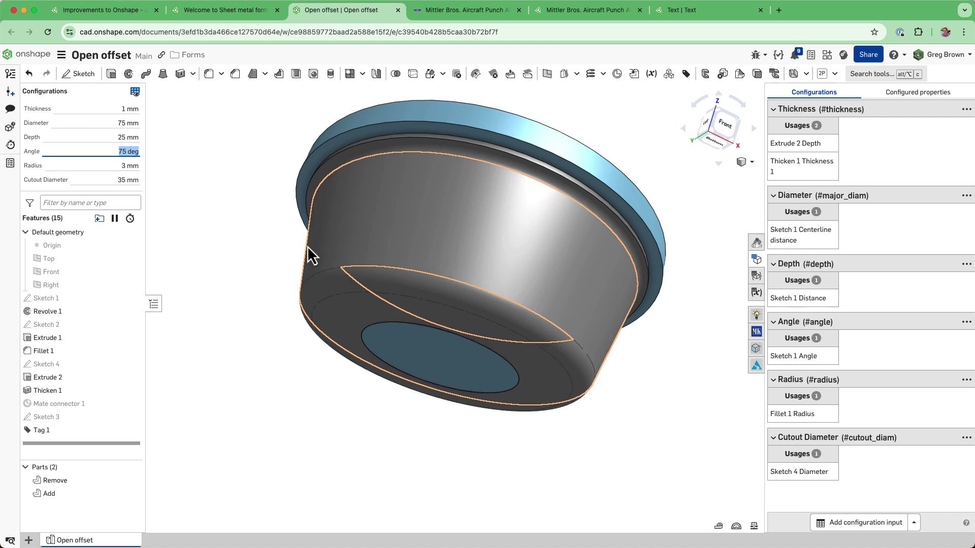
right_drag(394, 270, 446, 285)
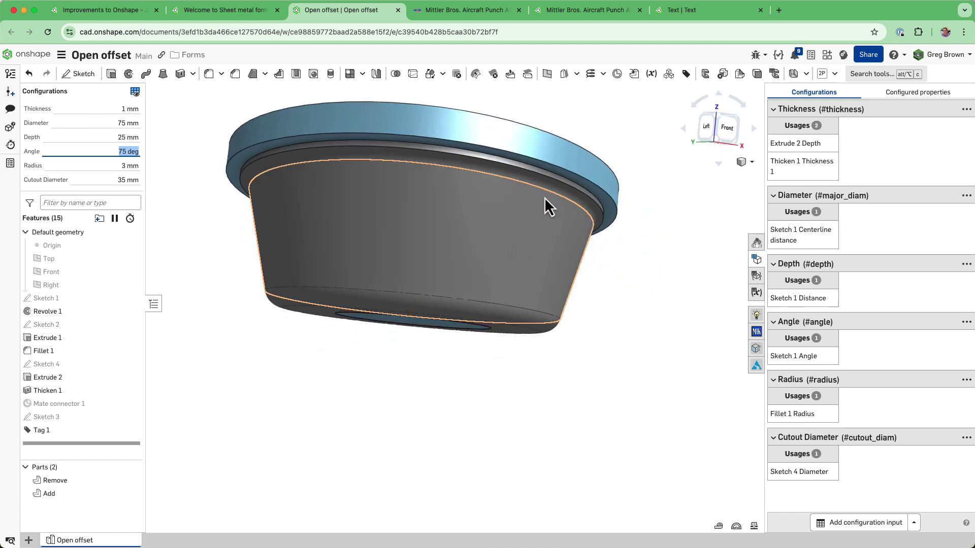
right_drag(543, 205, 539, 307)
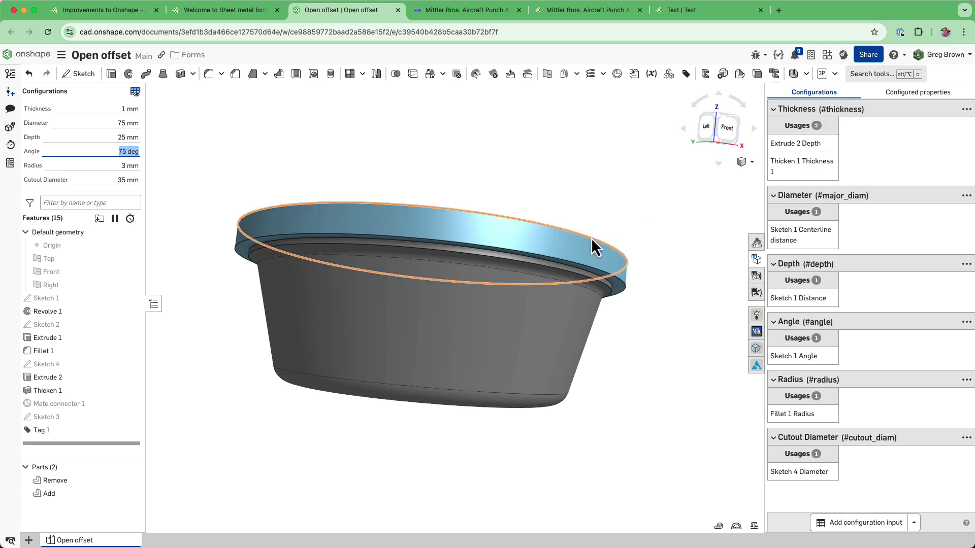
right_drag(298, 327, 348, 293)
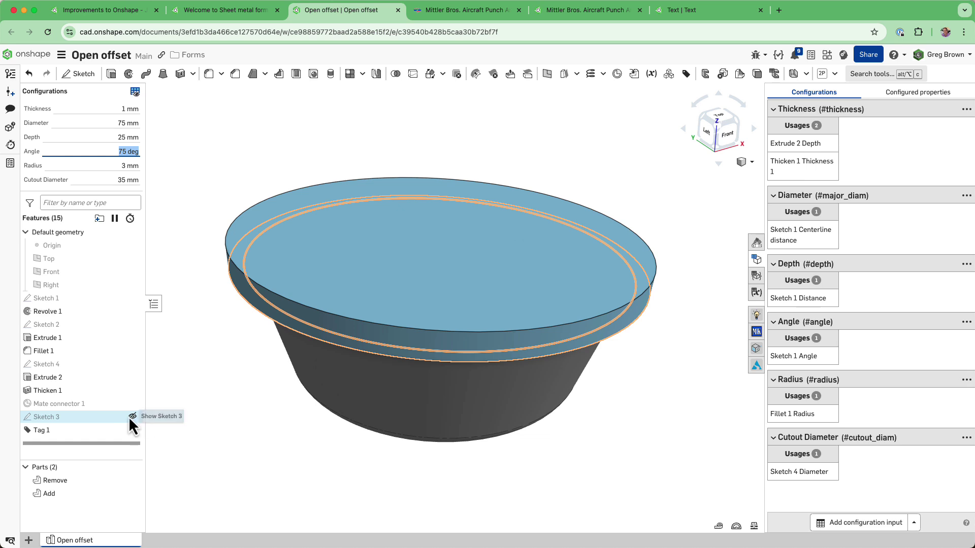
click(132, 416)
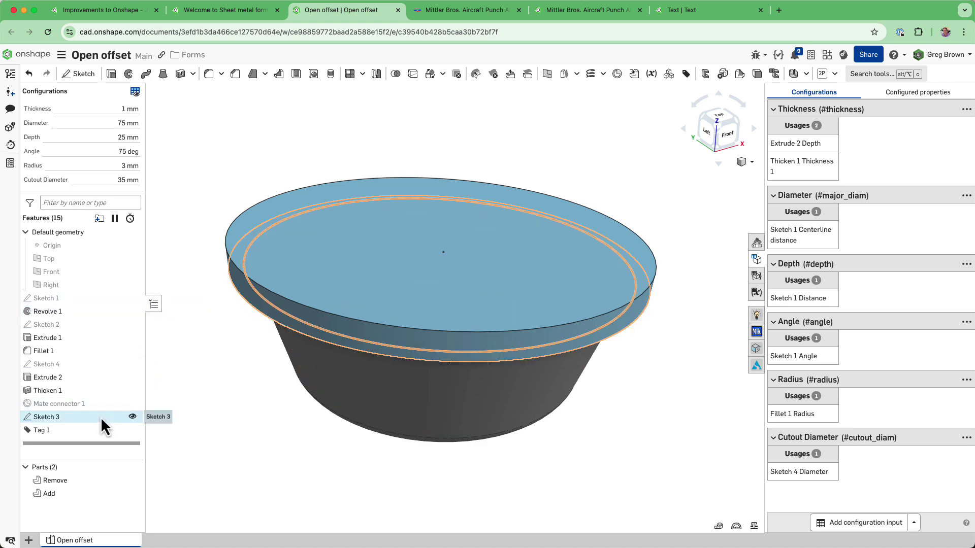
mouse_move(277, 355)
right_down()
mouse_move(309, 291)
mouse_move(309, 304)
mouse_move(157, 460)
mouse_move(321, 344)
mouse_move(341, 365)
mouse_move(247, 417)
right_up()
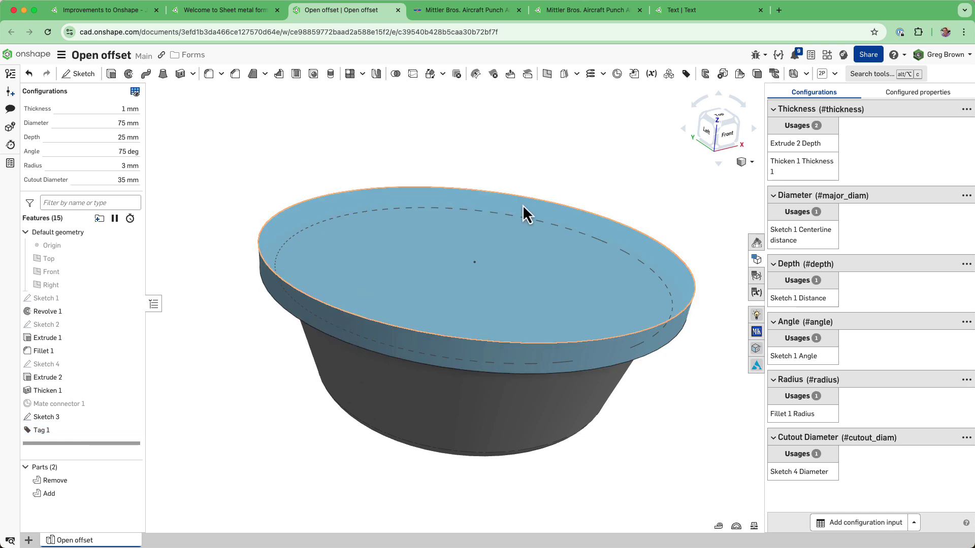
Start a new Tag feature, review its Form fields and the Frame and Form purposes, and cancel it.
click(686, 75)
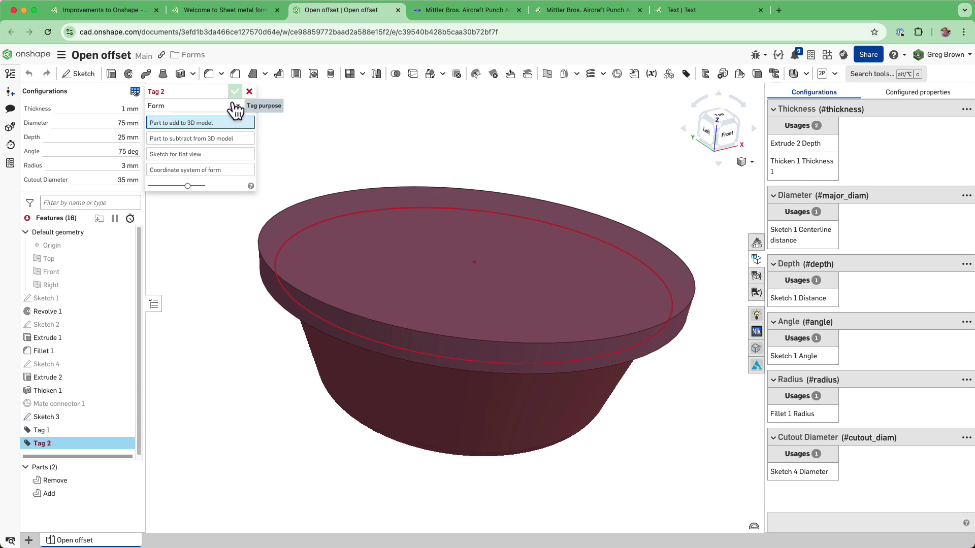
click(193, 106)
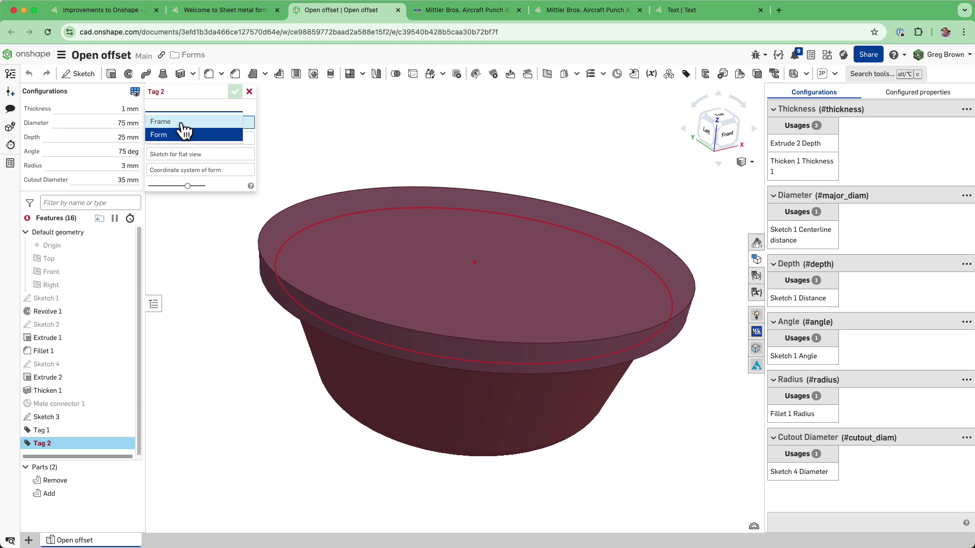
click(249, 91)
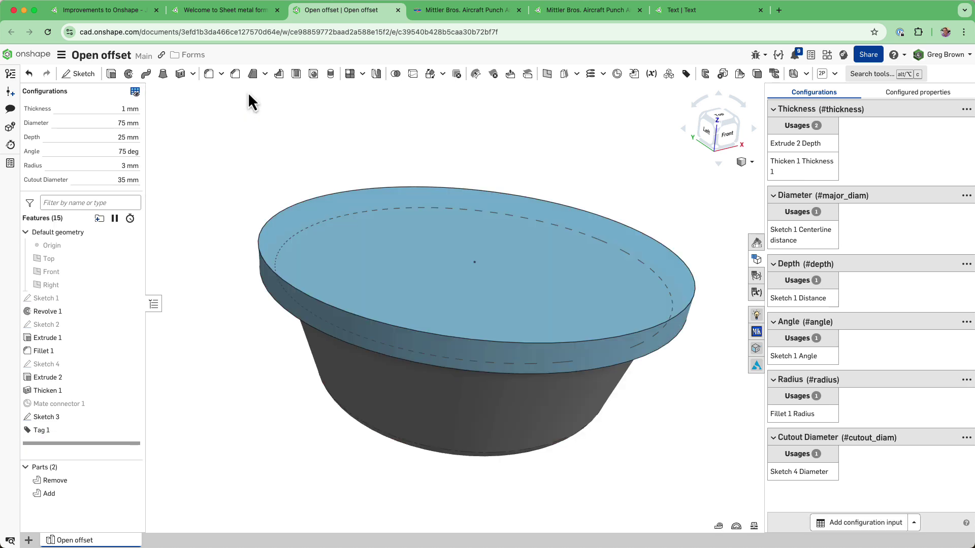
Open Tag 1 for editing, review its Add, Remove, flat-view sketch and coordinate system selections with the Add part hidden, and cancel.
right_click(91, 432)
click(120, 453)
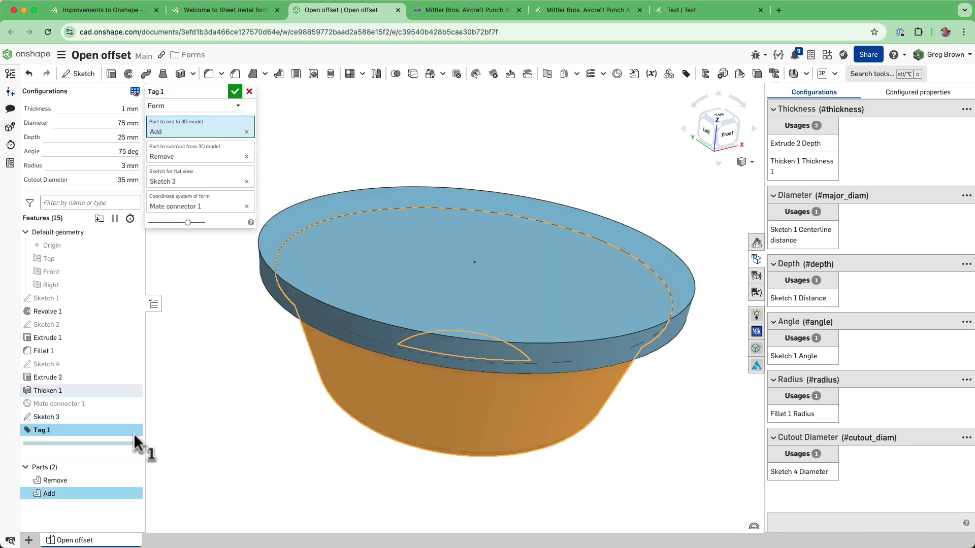
drag(182, 99, 218, 136)
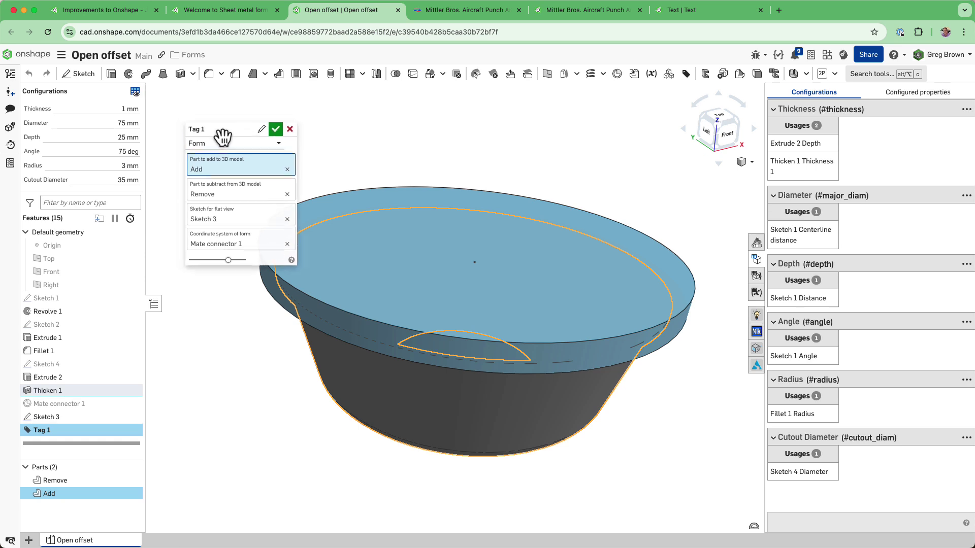
right_drag(475, 337, 500, 290)
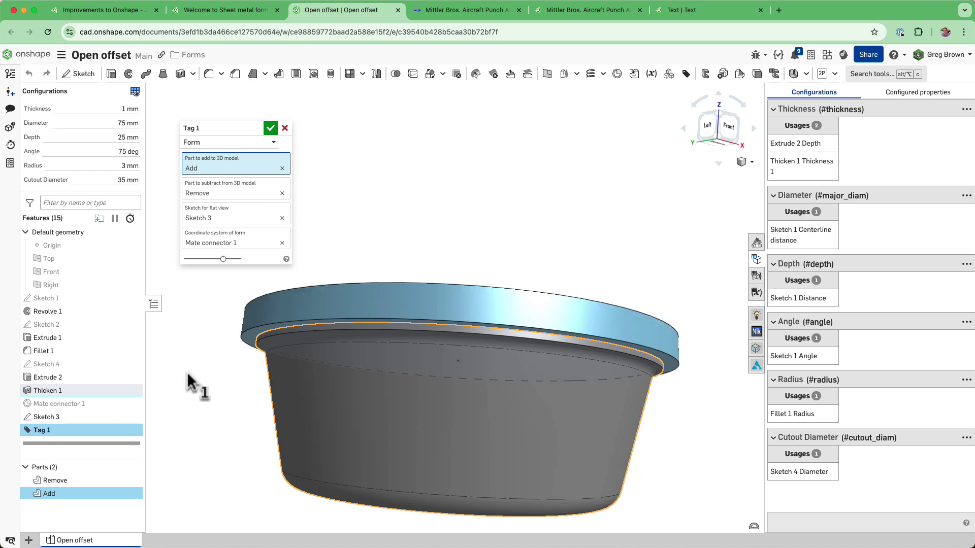
click(132, 492)
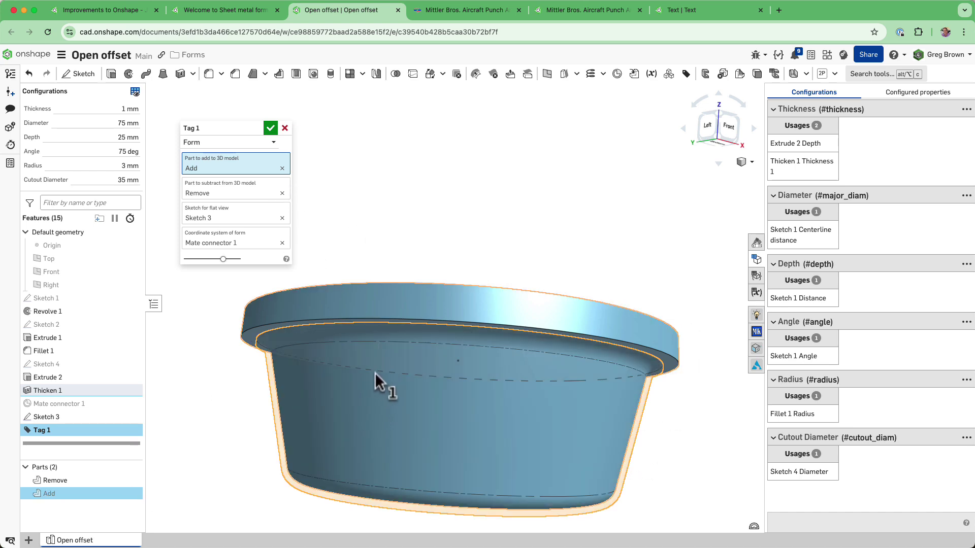
right_drag(374, 318, 309, 239)
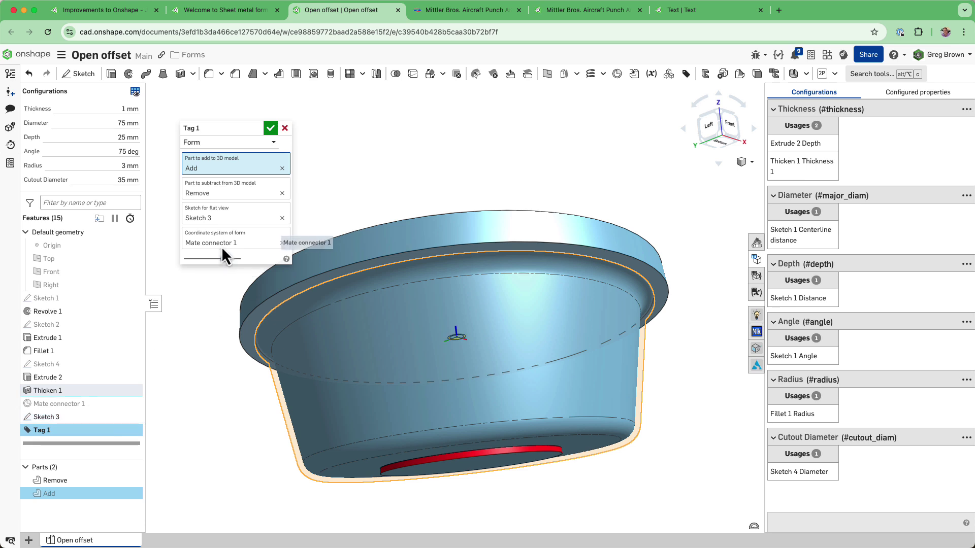
click(288, 129)
right_drag(345, 137, 460, 304)
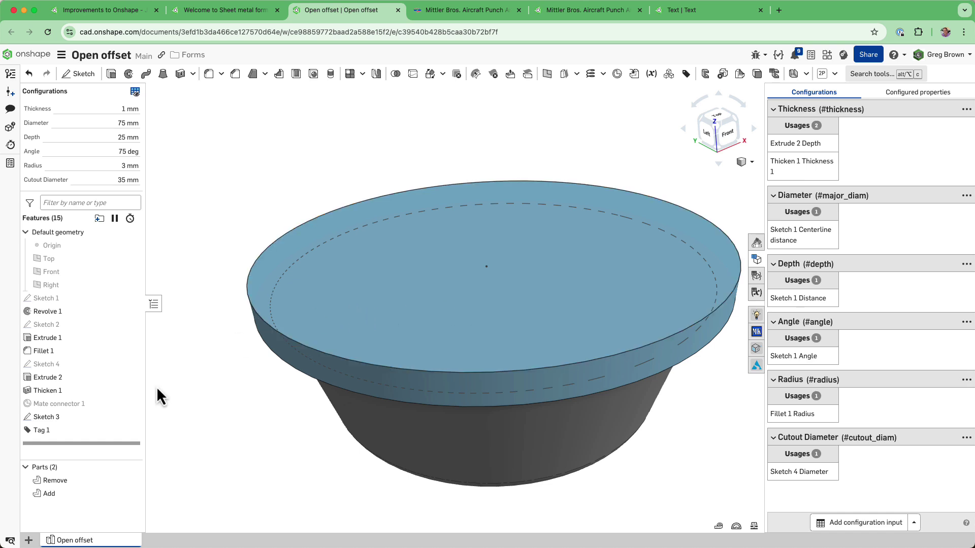
Show Mate connector 1 and the Origin, and compare their positions on the form from the side, above and below.
click(129, 404)
right_drag(293, 362, 505, 284)
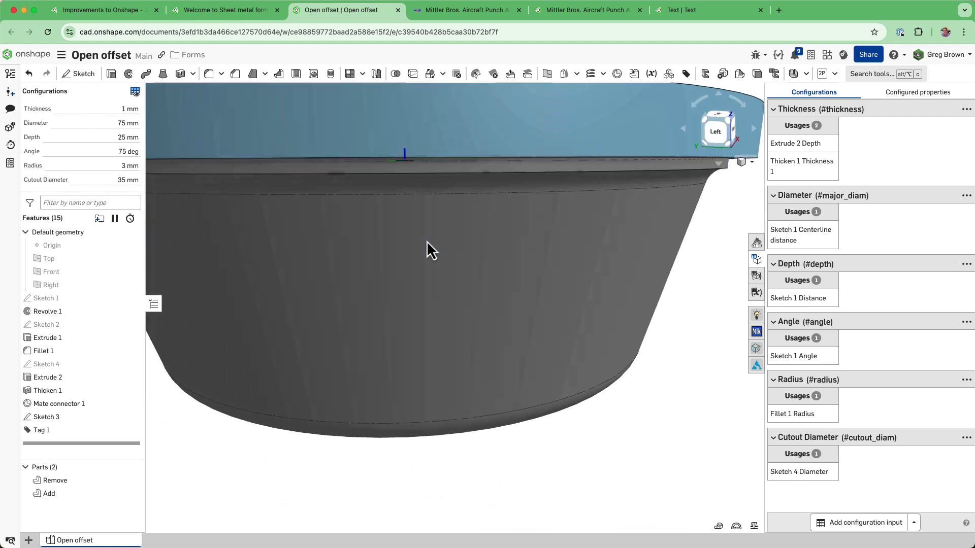
right_drag(427, 240, 552, 270)
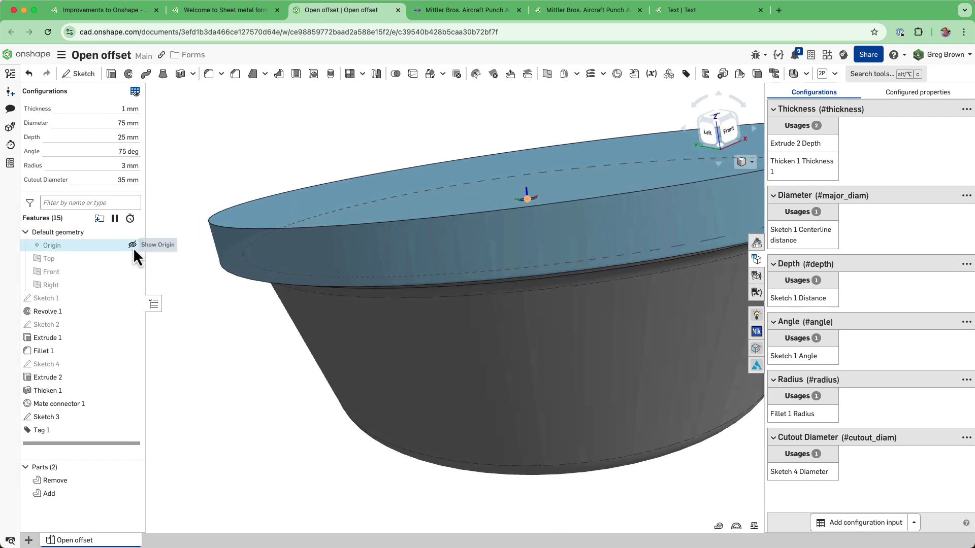
click(133, 247)
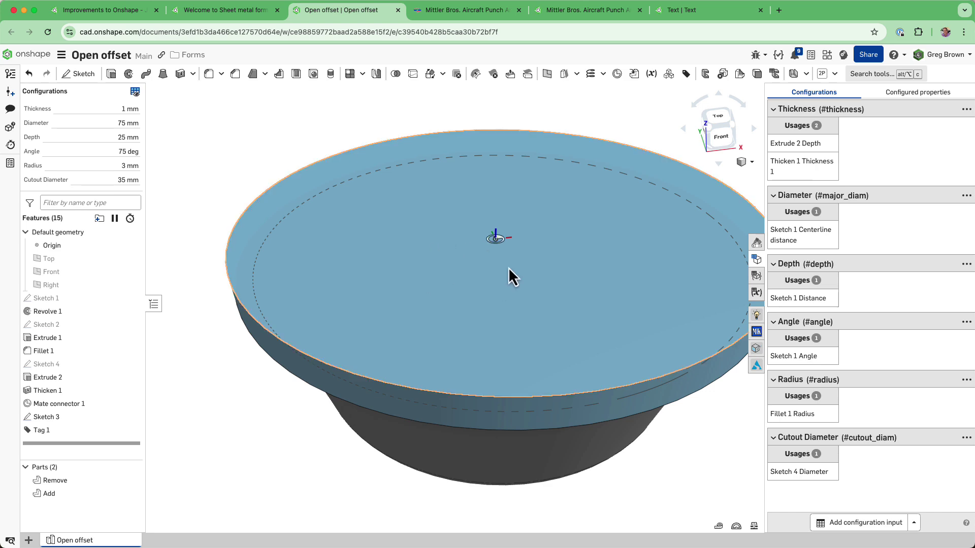
mouse_move(473, 254)
right_down()
mouse_move(471, 218)
mouse_move(462, 239)
mouse_move(463, 207)
mouse_move(459, 251)
right_up()
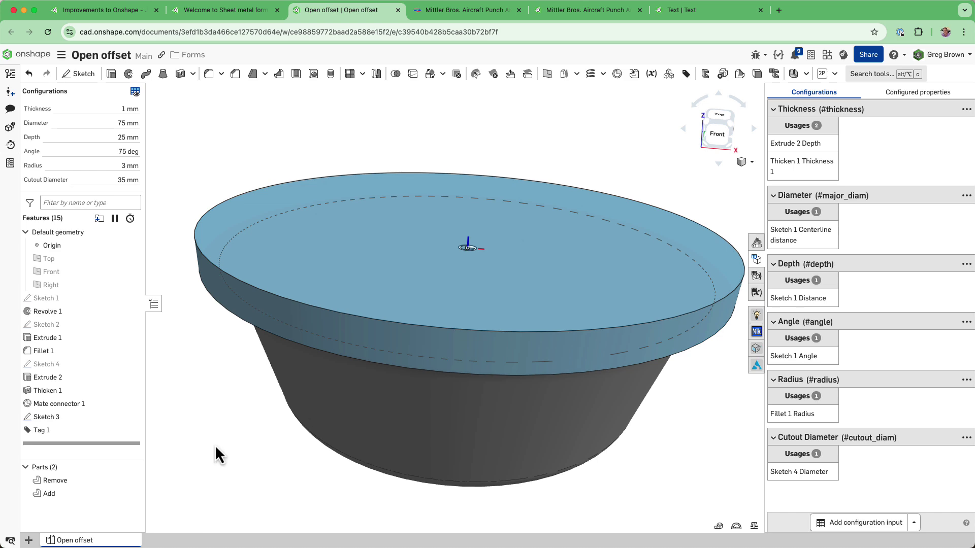
right_drag(397, 126, 443, 273)
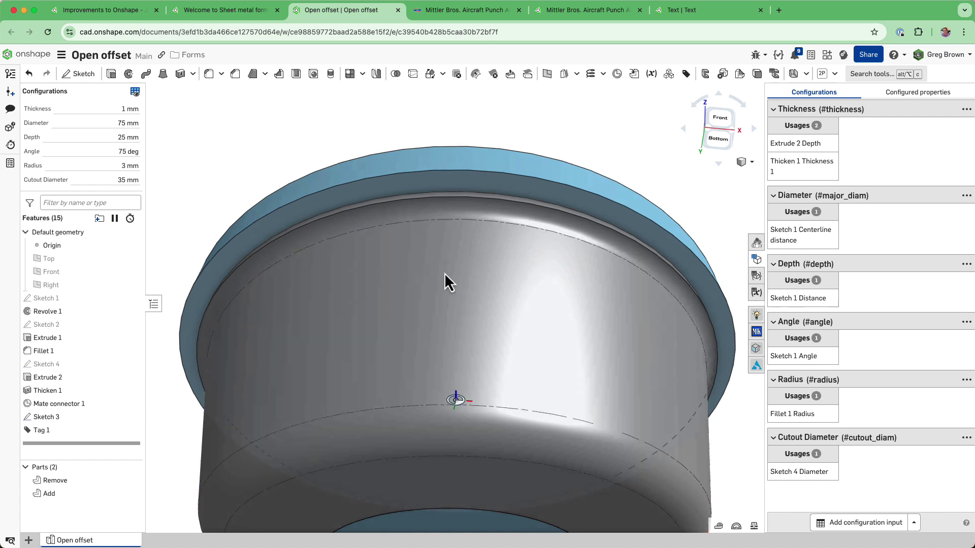
View the Mittler Bros. aircraft punch and flare product page and return to the Open offset document.
scroll(437, 276, down, 5)
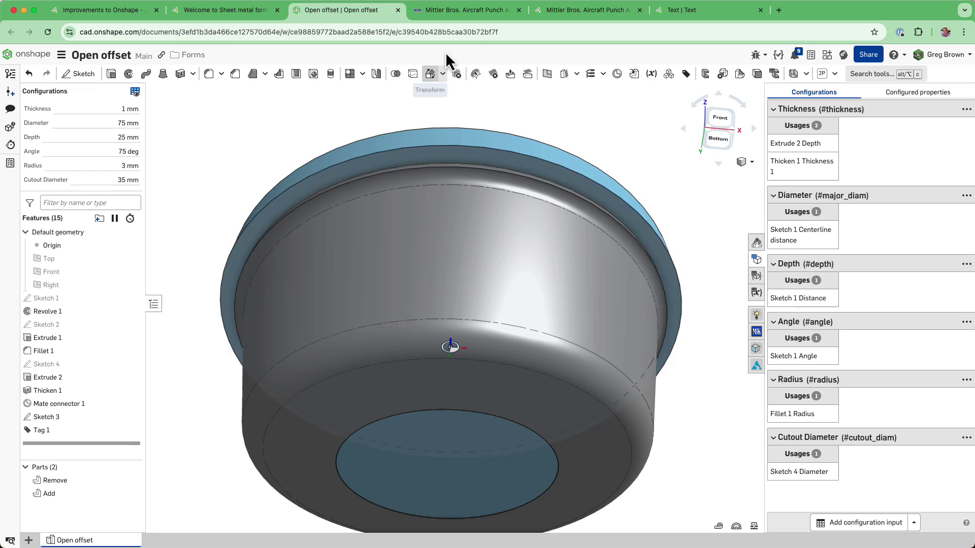
click(456, 10)
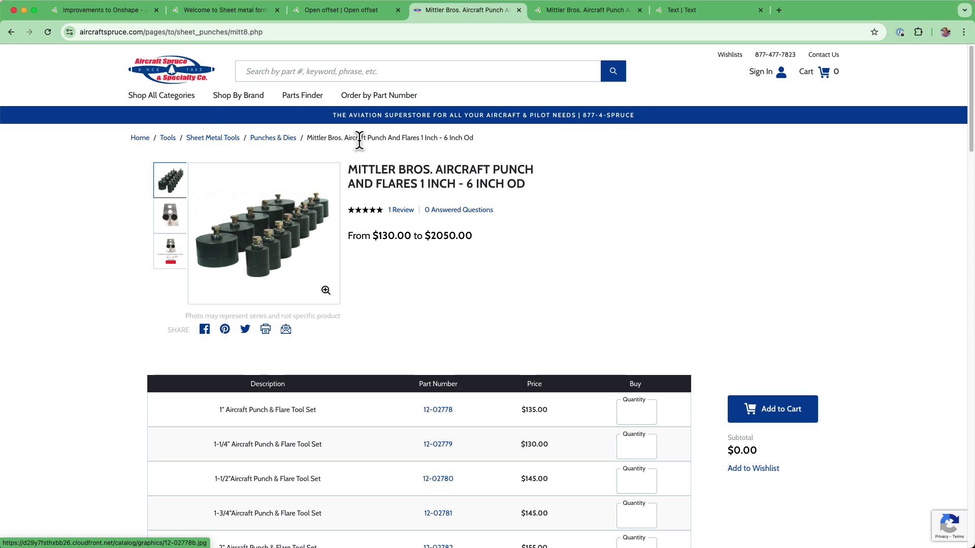
click(371, 14)
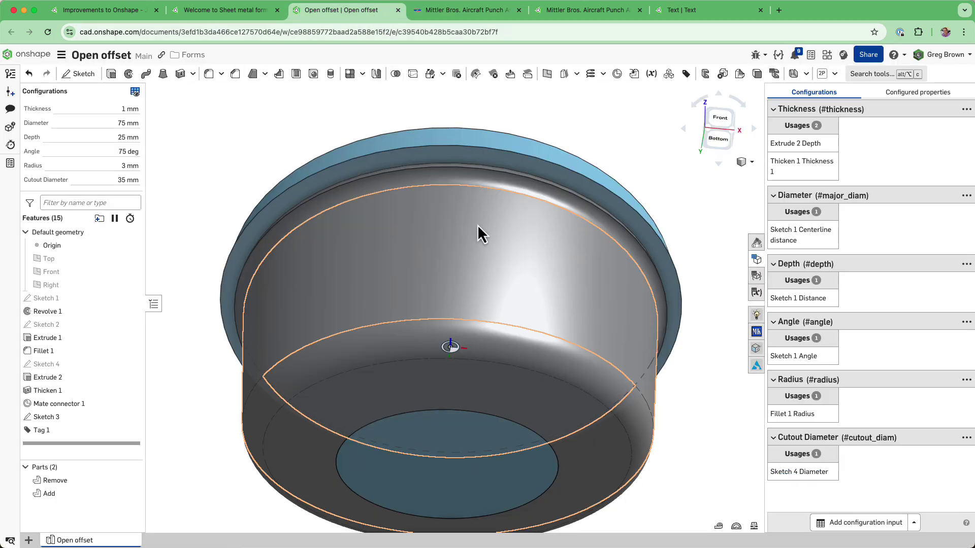
Hide the Add part and turn the model over to expose the outside of the Remove part.
click(136, 494)
right_drag(248, 386, 245, 342)
key(f)
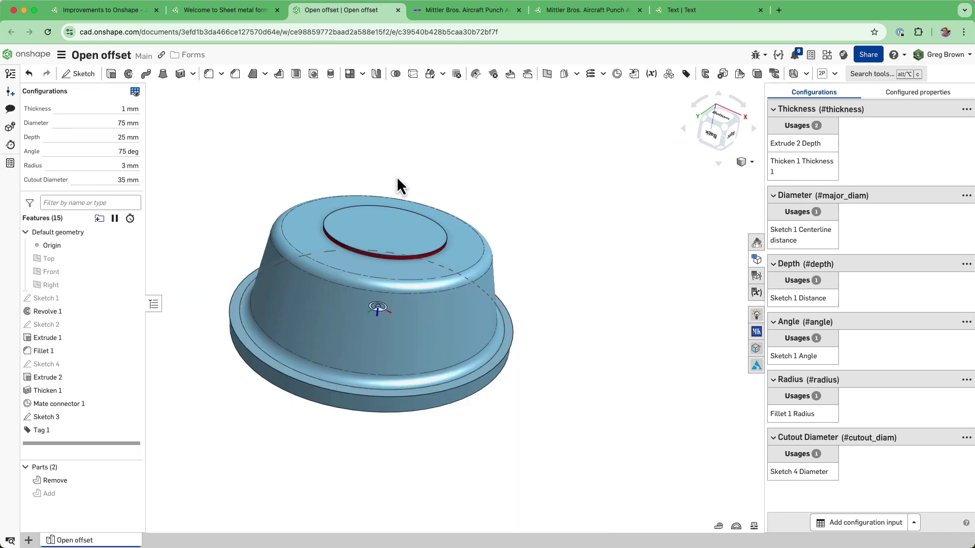
scroll(335, 284, up, 5)
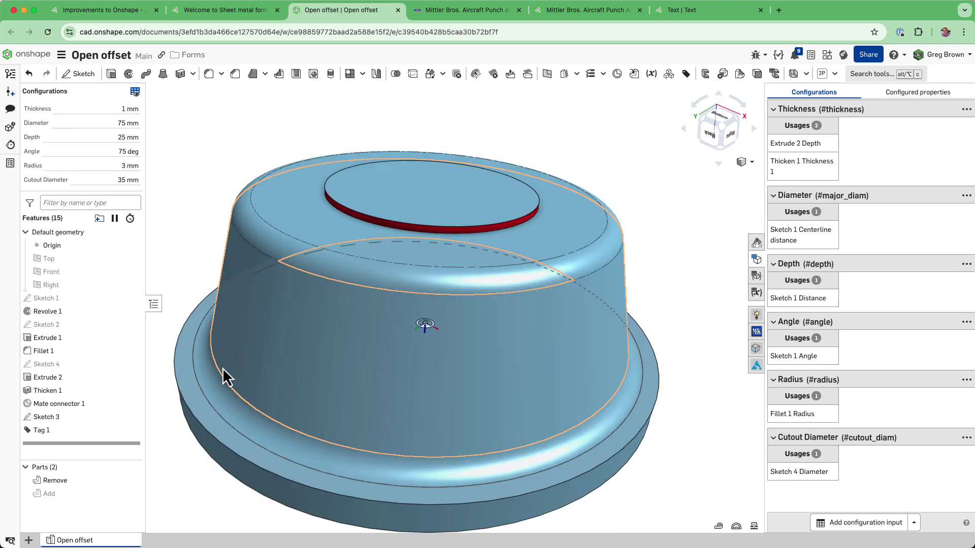
Select the Remove part's rim fillet, conical wall, second fillet and end face to highlight them, examine them, and clear the selection.
click(224, 401)
click(248, 352)
click(262, 235)
click(286, 226)
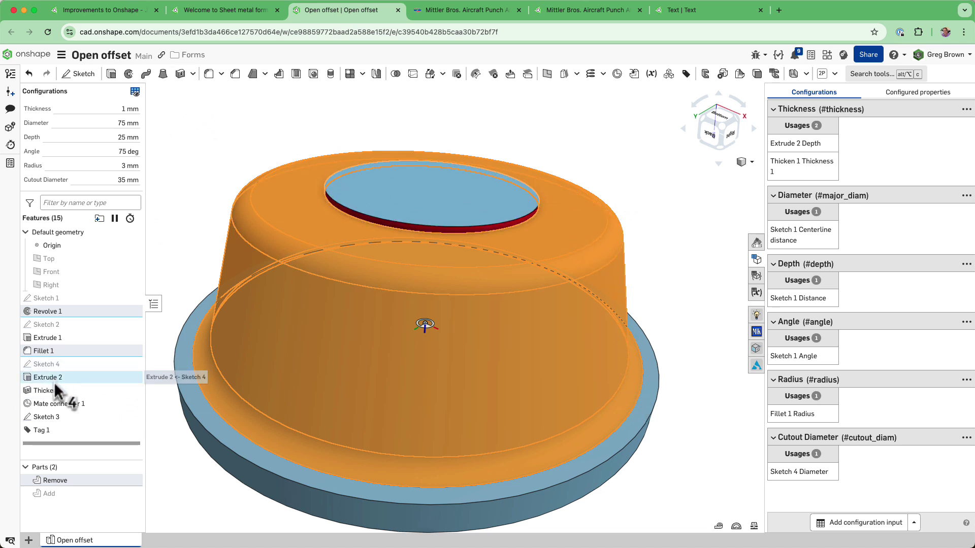
key(Down)
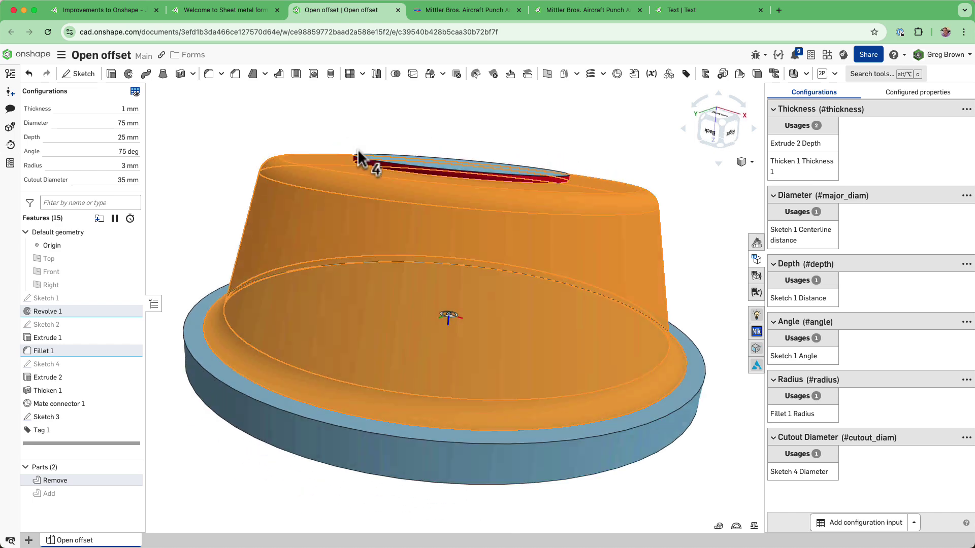
key(Up)
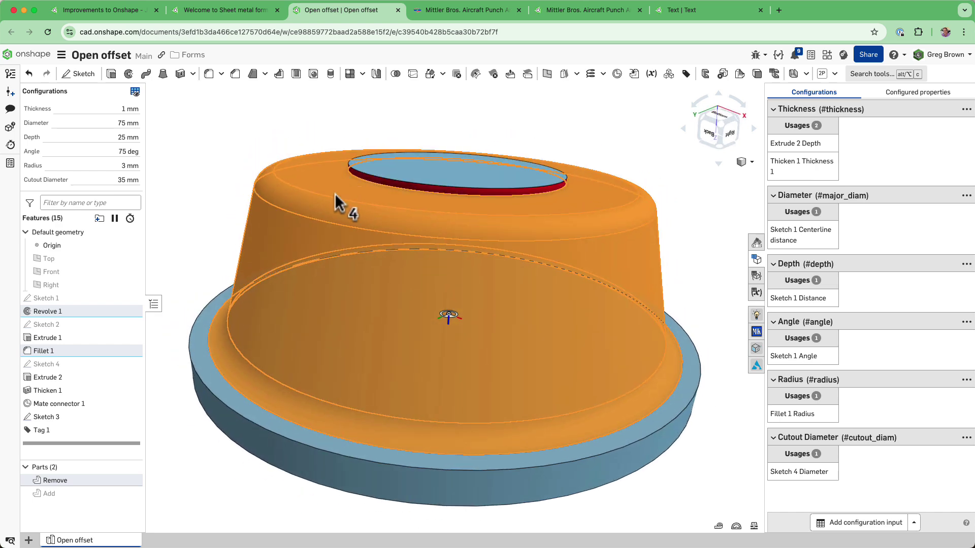
click(192, 155)
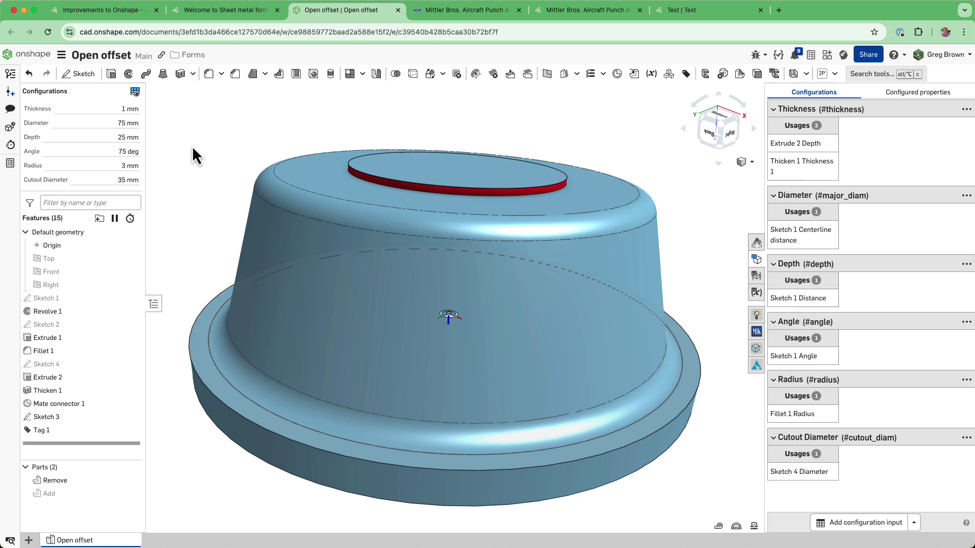
Open Thicken 1 for editing, review its selected faces and #thickness value, and cancel.
right_click(101, 404)
click(147, 425)
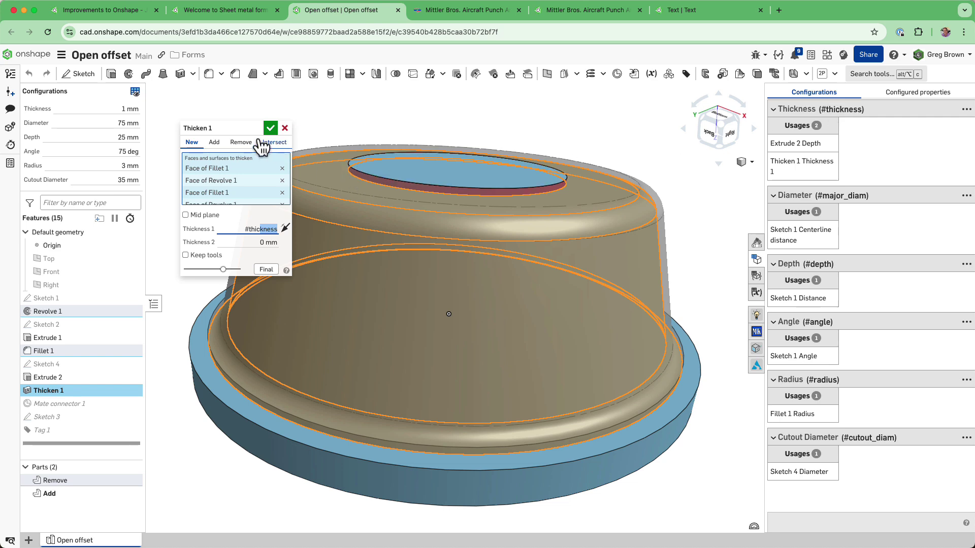
click(285, 128)
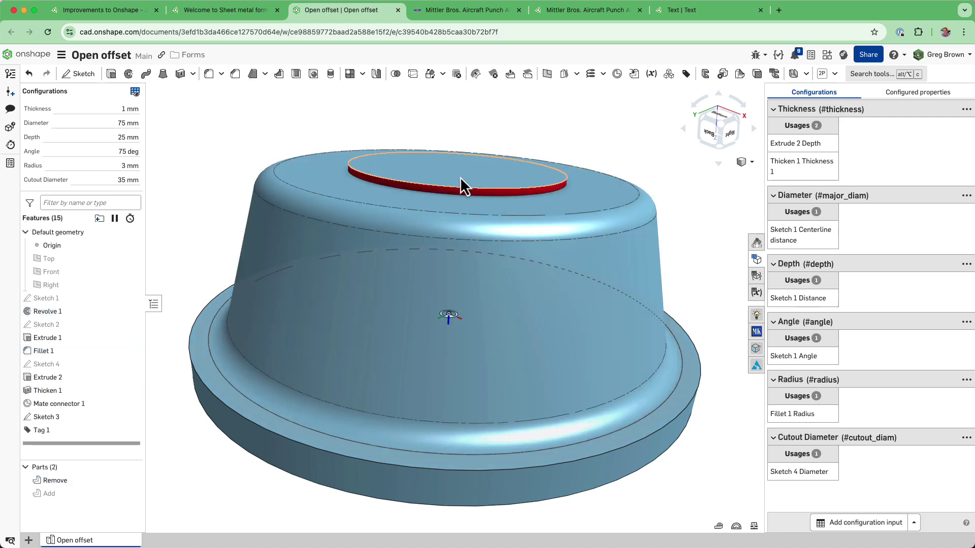
Examine the red side face of the raised cutout disc on the Remove part from several angles.
scroll(460, 176, up, 5)
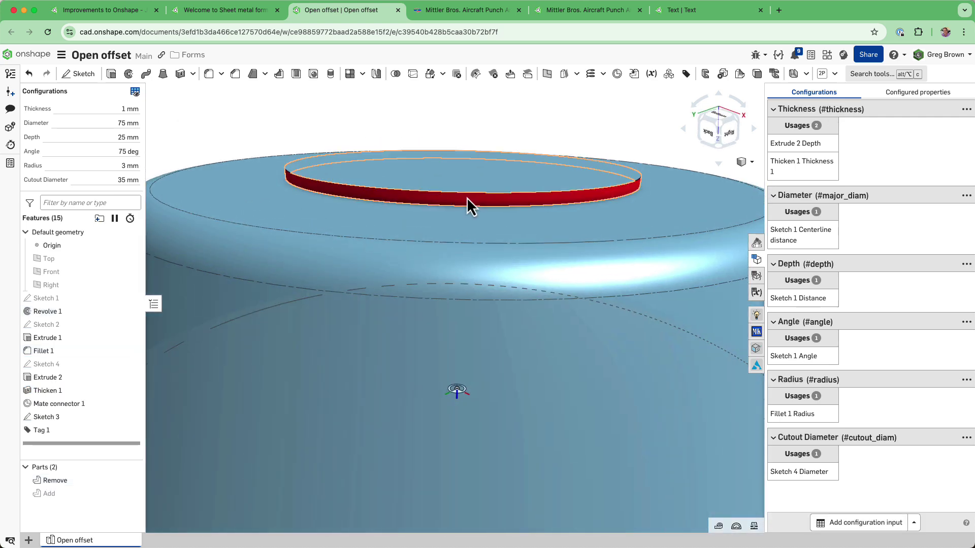
click(466, 198)
click(572, 136)
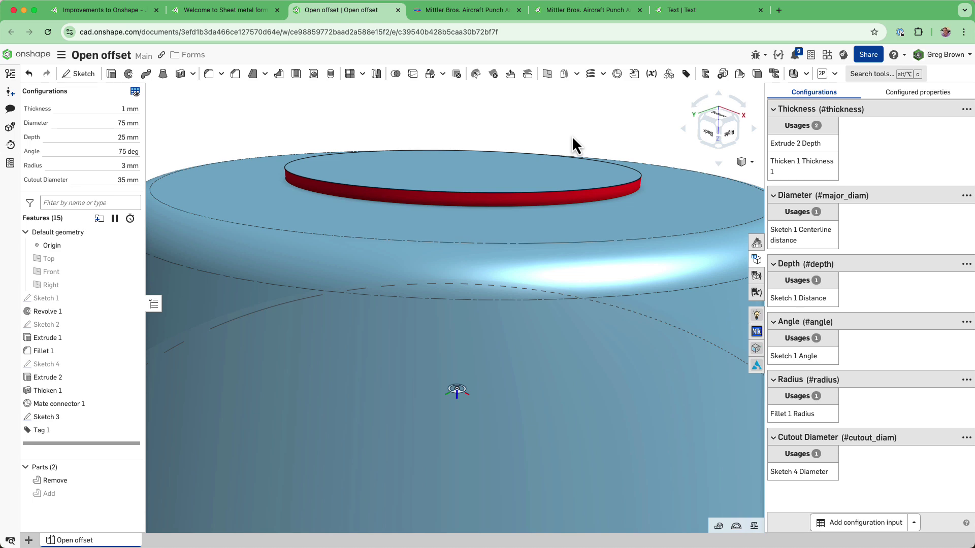
scroll(495, 197, down, 5)
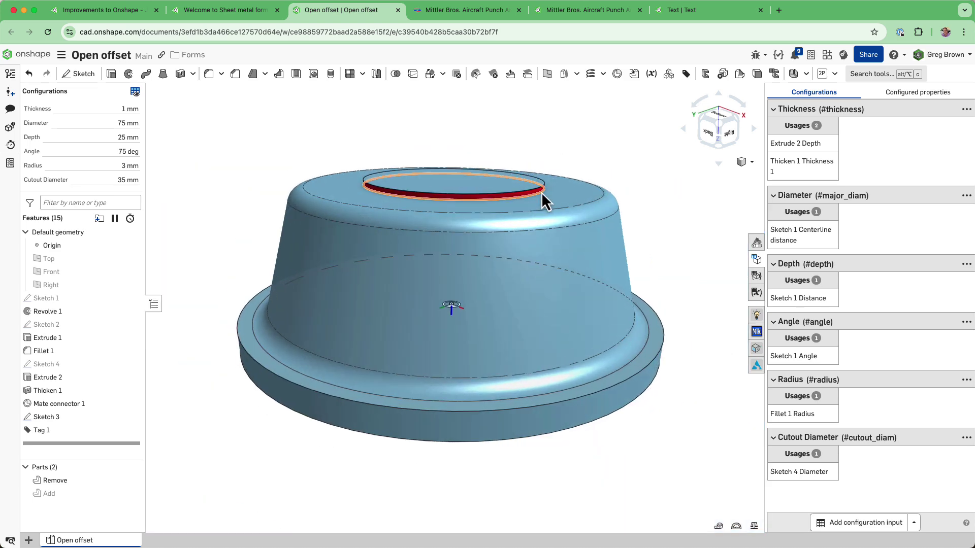
scroll(543, 190, up, 5)
right_drag(535, 186, 562, 162)
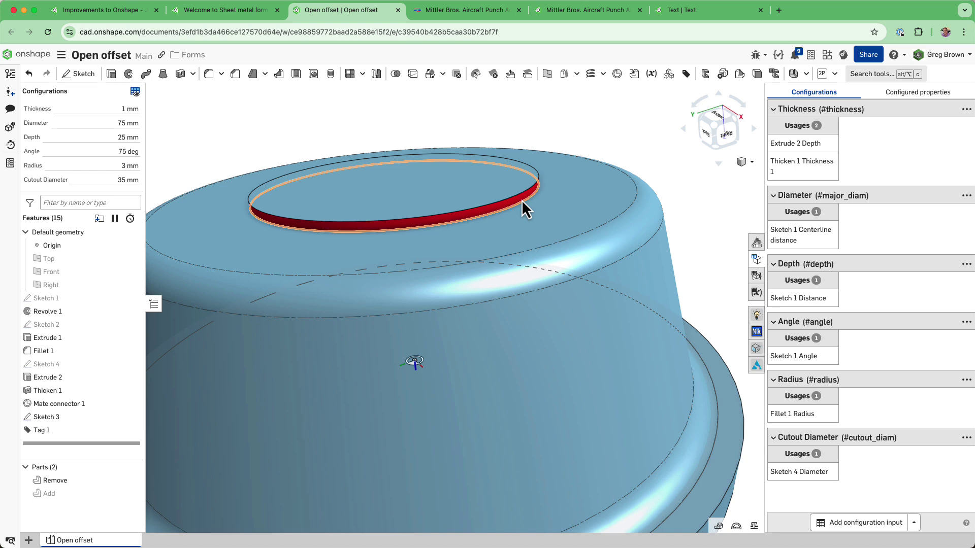
scroll(535, 205, down, 5)
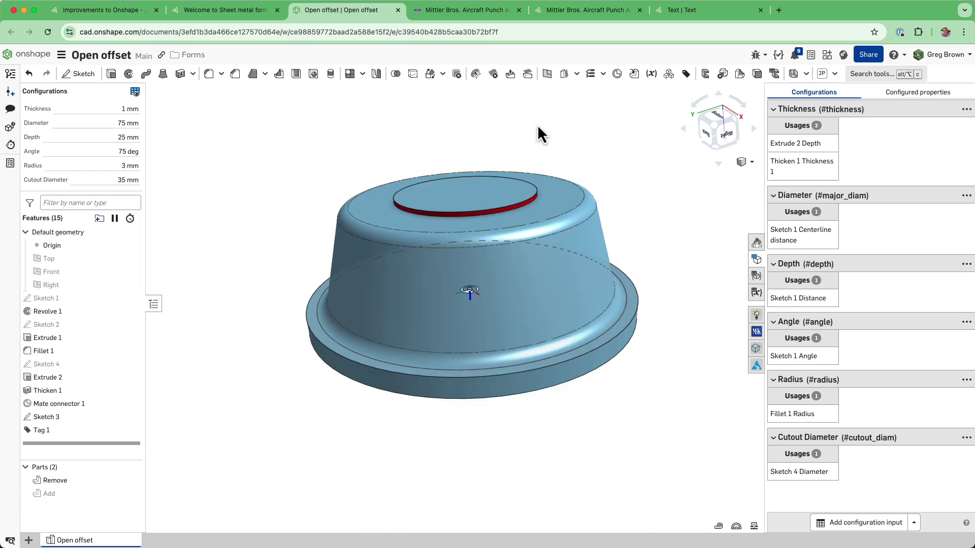
Inspect the round form with the red cutout edge in the sheet metal forms document from both sides, and return to the Open offset model.
click(252, 11)
scroll(584, 354, up, 2)
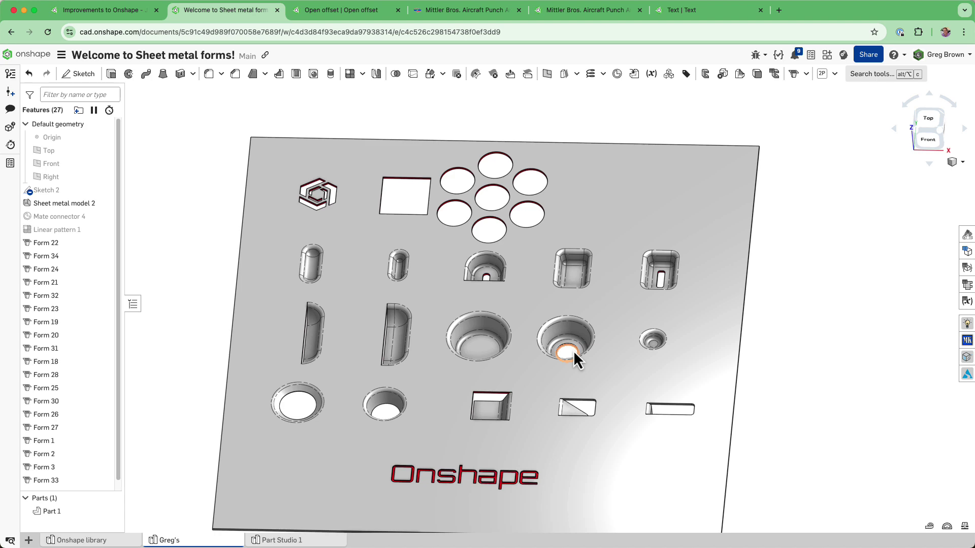
scroll(574, 350, up, 10)
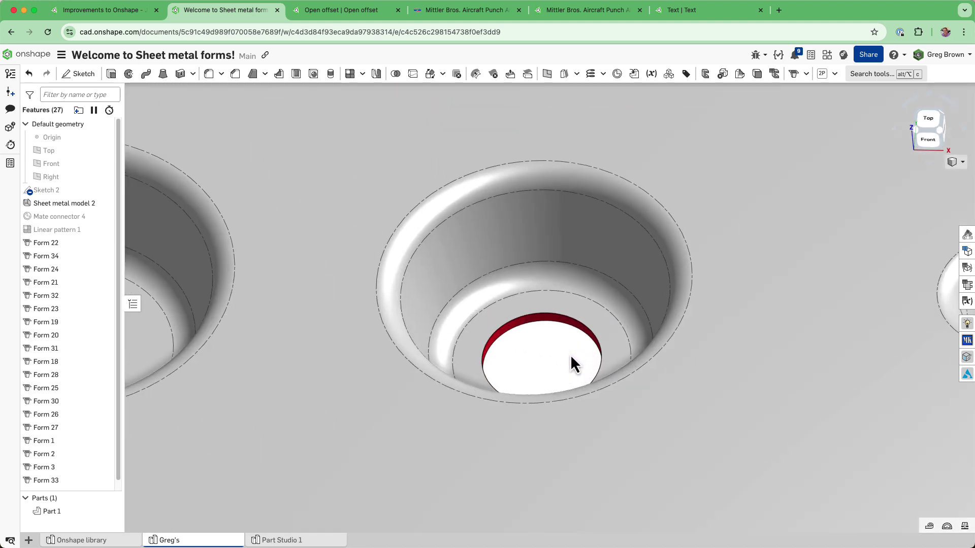
right_drag(570, 355, 548, 332)
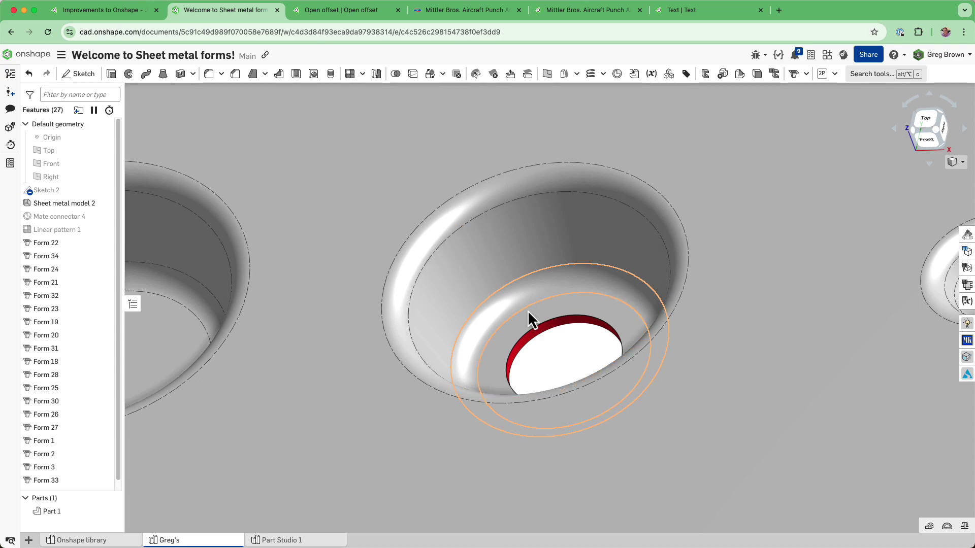
scroll(532, 312, down, 5)
right_drag(535, 327, 584, 219)
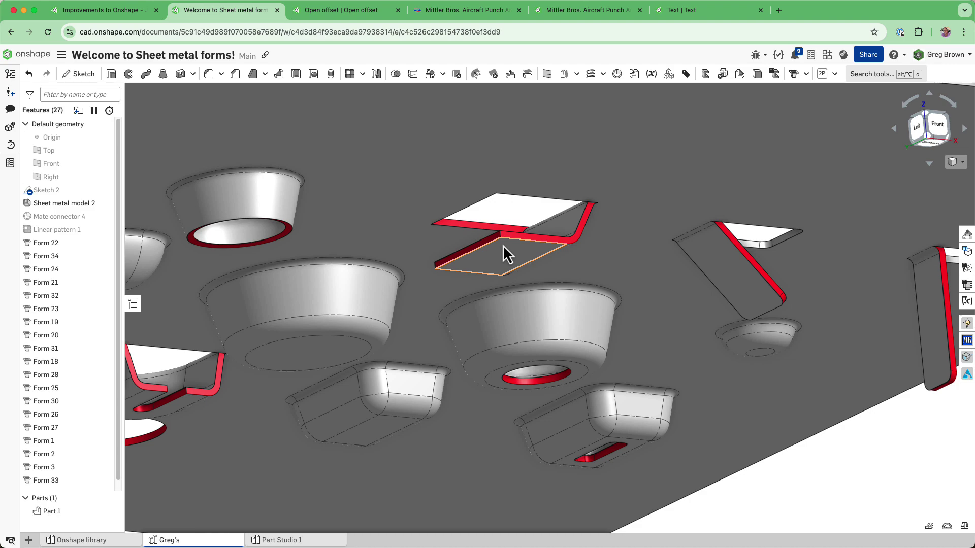
right_drag(503, 245, 570, 330)
scroll(583, 376, down, 5)
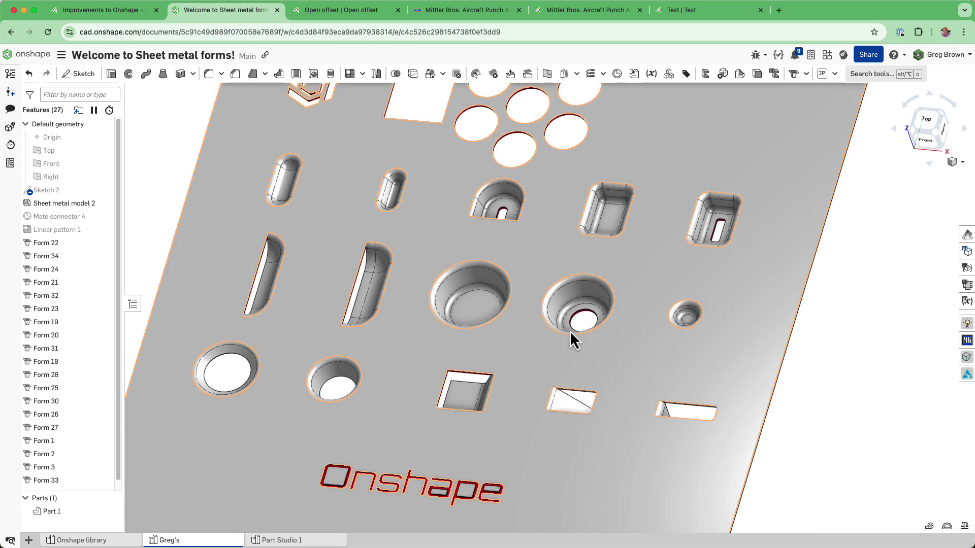
middle_drag(563, 256, 561, 281)
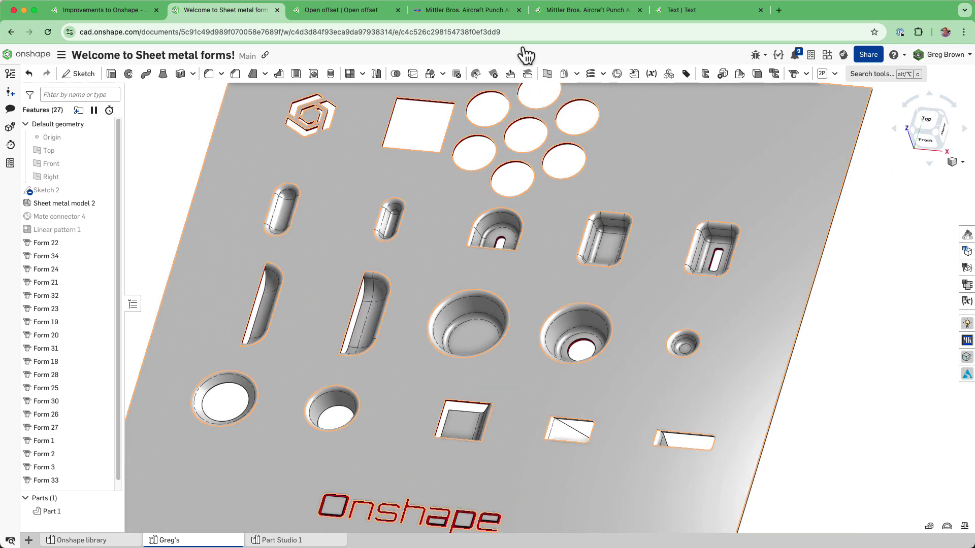
click(351, 8)
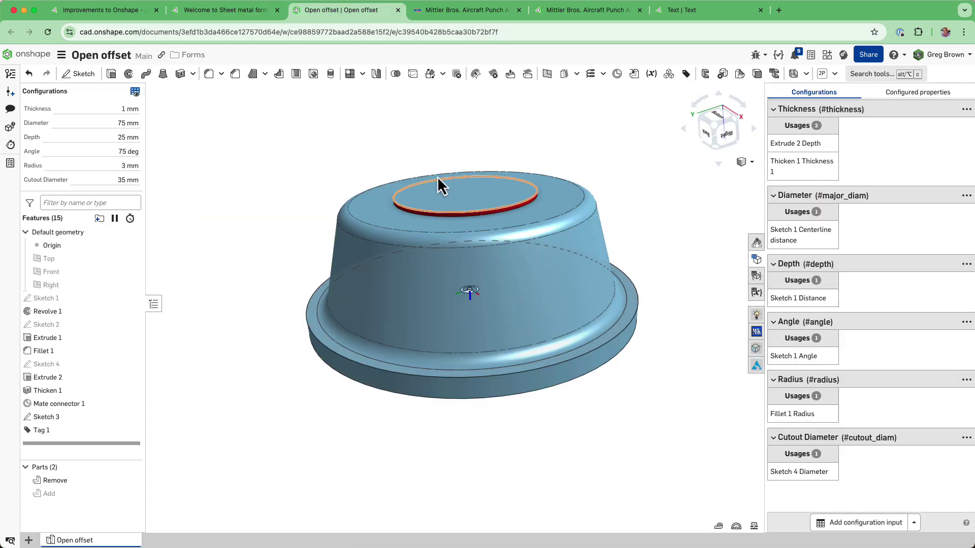
right_drag(400, 229, 403, 201)
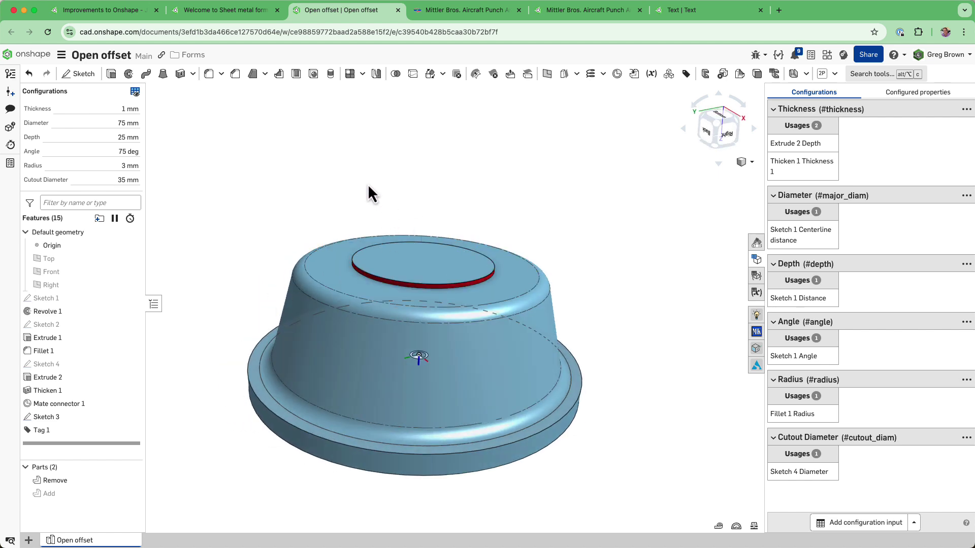
Switch to the Mittler Bros. punch and flare product page, enlarge the dimensioned Punch & Flare Set image, examine it, and close it.
right_drag(387, 327, 359, 312)
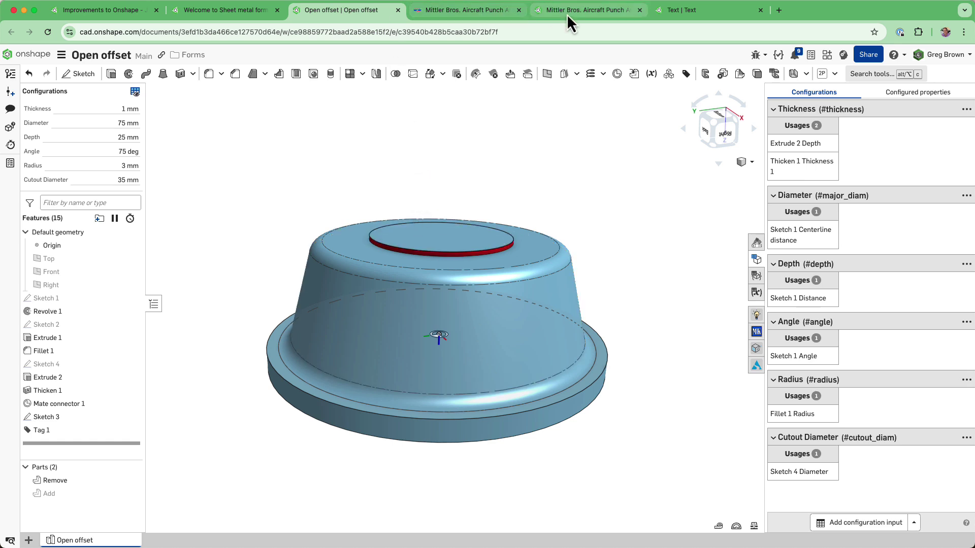
click(467, 11)
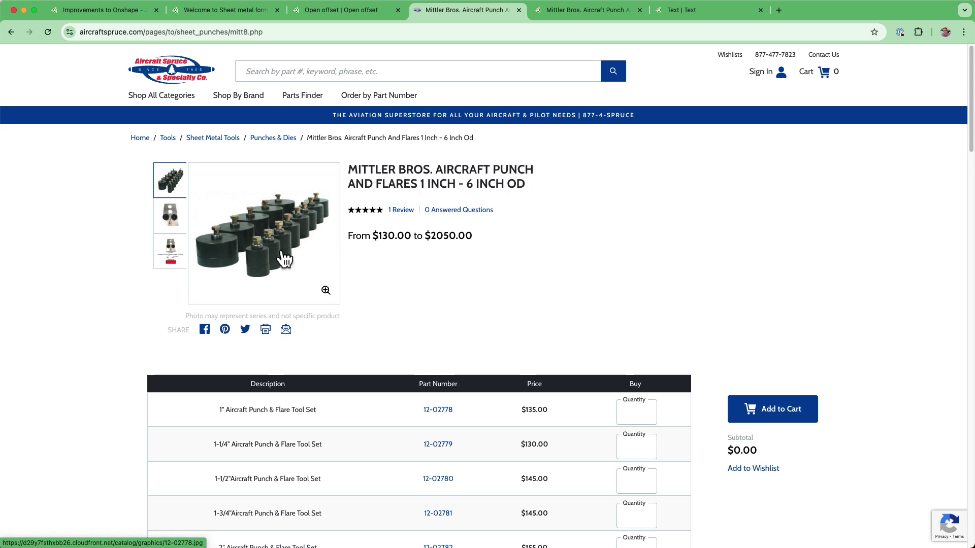
click(171, 256)
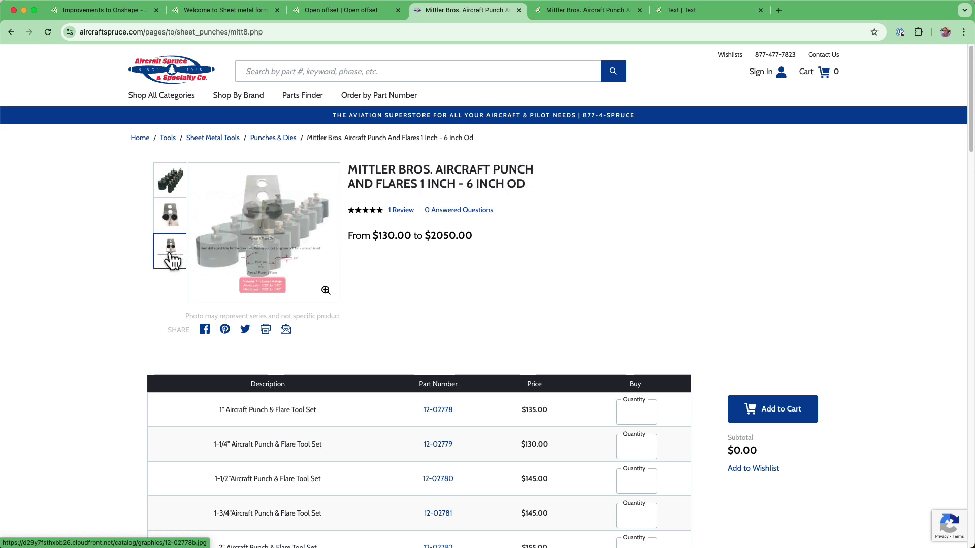
click(261, 254)
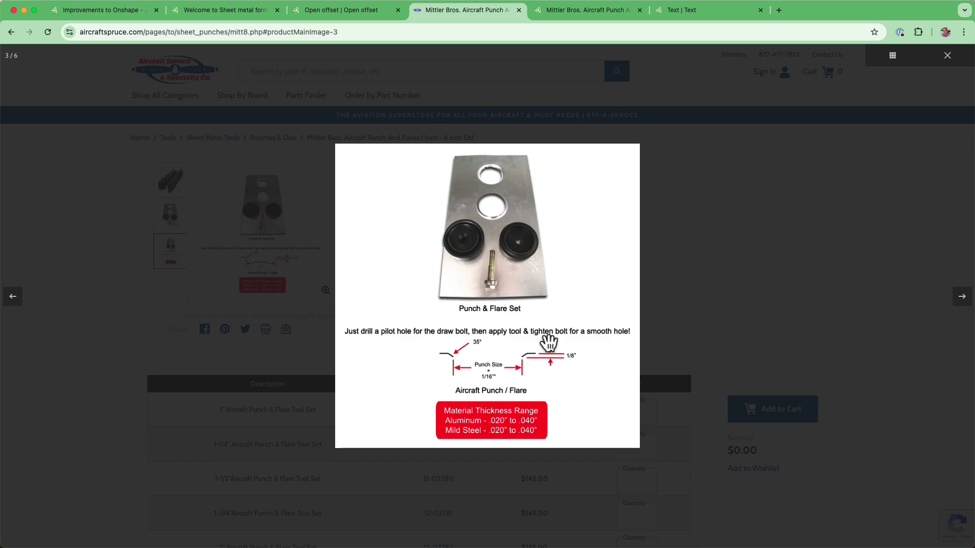
click(723, 240)
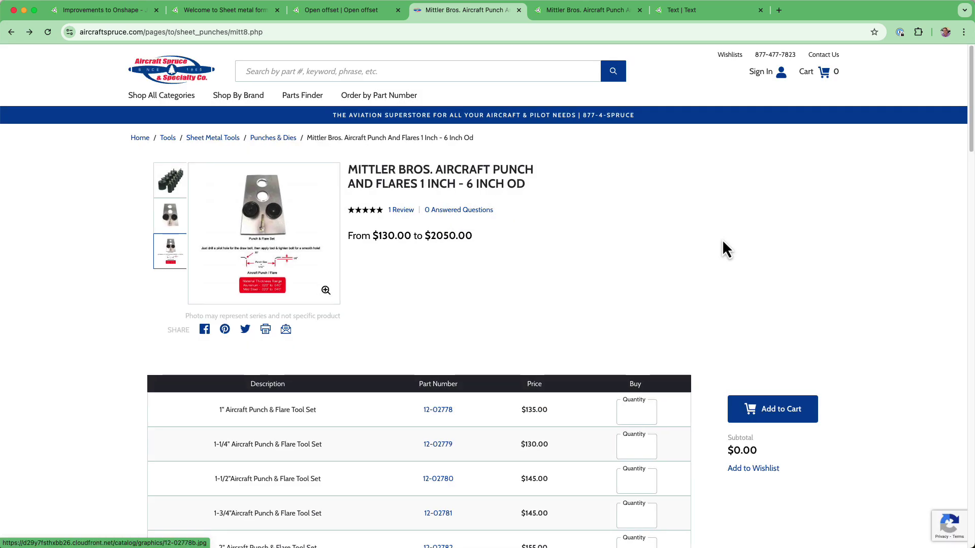
Look through the product page's table of available Aircraft Punch & Flare tool set sizes.
scroll(558, 277, down, 6)
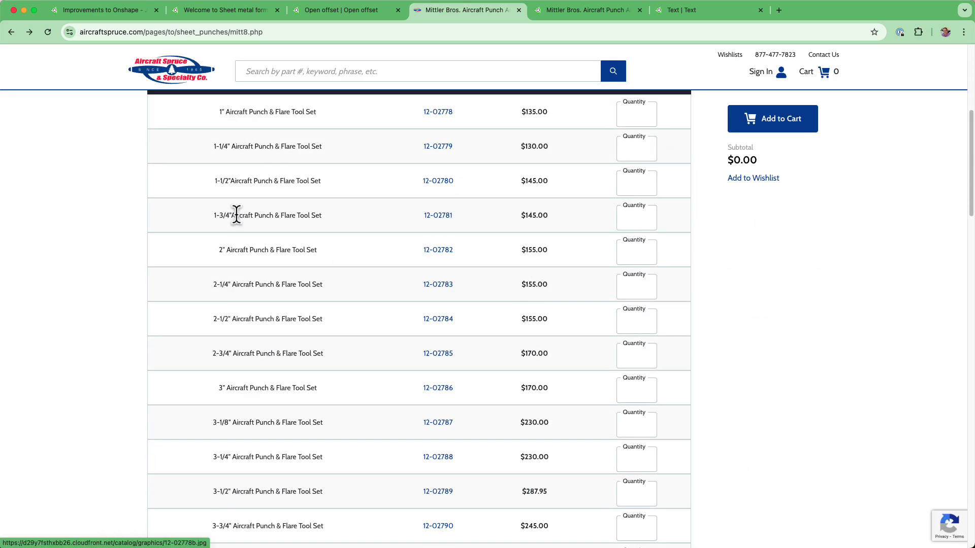
scroll(270, 363, down, 2)
scroll(270, 491, down, 3)
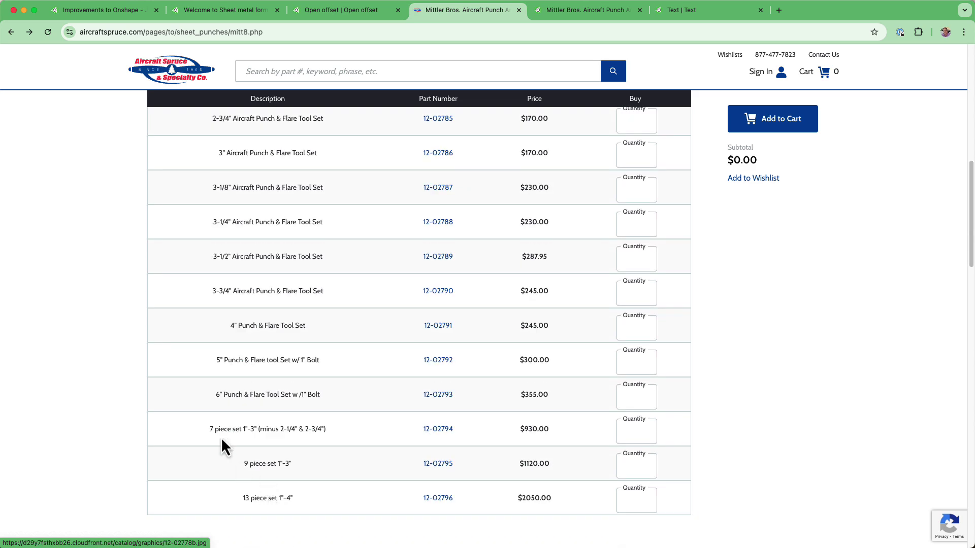
scroll(224, 446, up, 4)
scroll(369, 276, up, 6)
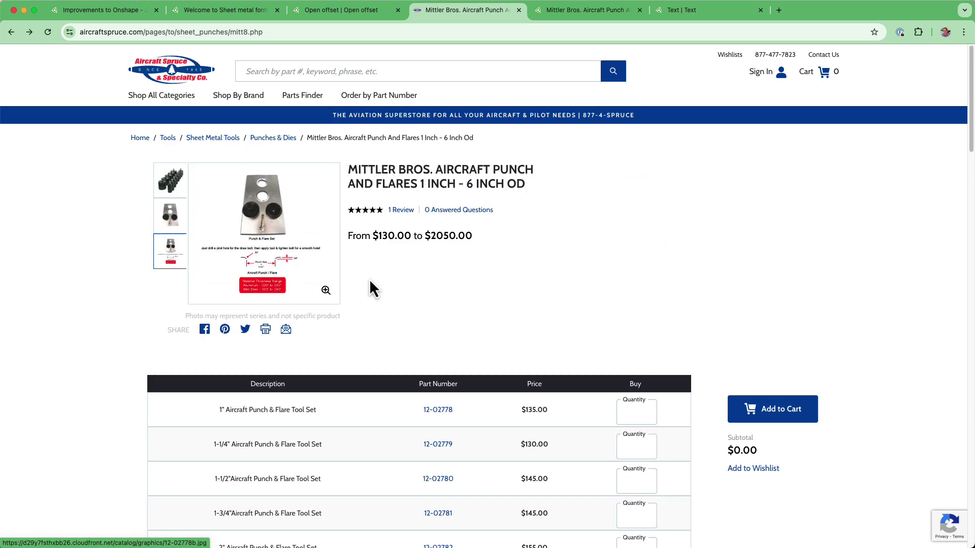
Switch to the Mittler Bros. Aircraft Punch And Flares document in Onshape and examine the flare model.
click(598, 10)
right_drag(523, 249, 538, 270)
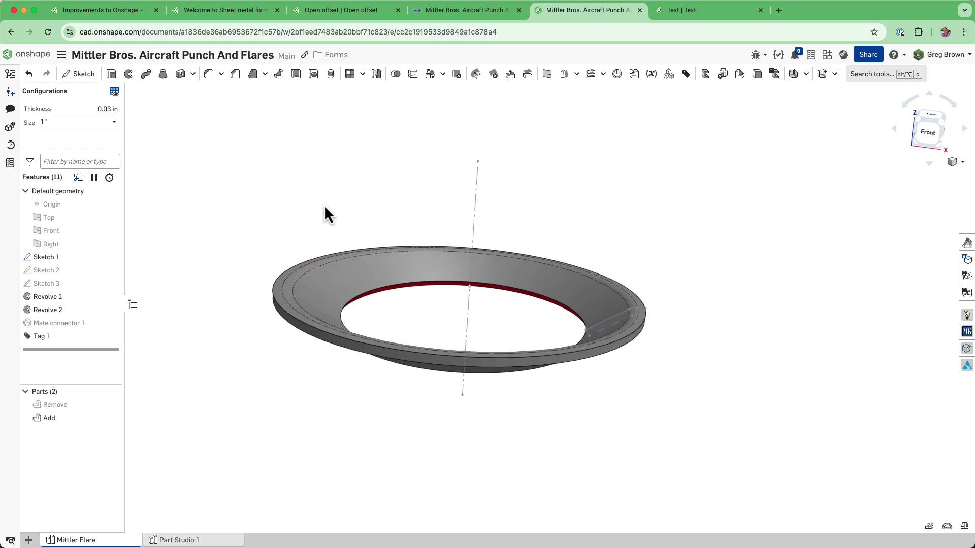
right_drag(325, 207, 319, 208)
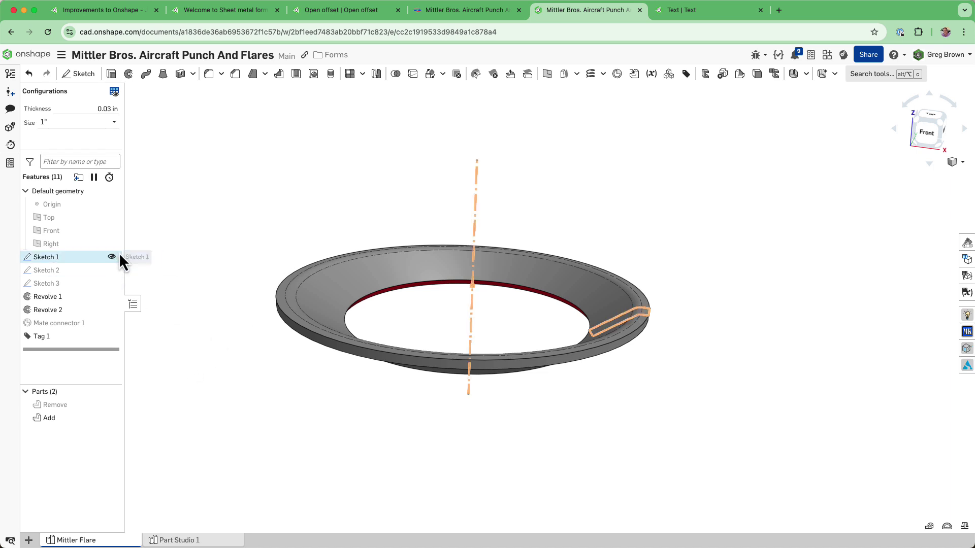
Open Sketch 1 of the flare for editing, view it straight on, and examine the profile's dimensions and configured diameter.
click(102, 258)
mouse_move(329, 298)
right_down()
mouse_move(334, 280)
mouse_move(321, 290)
right_up()
right_click(63, 257)
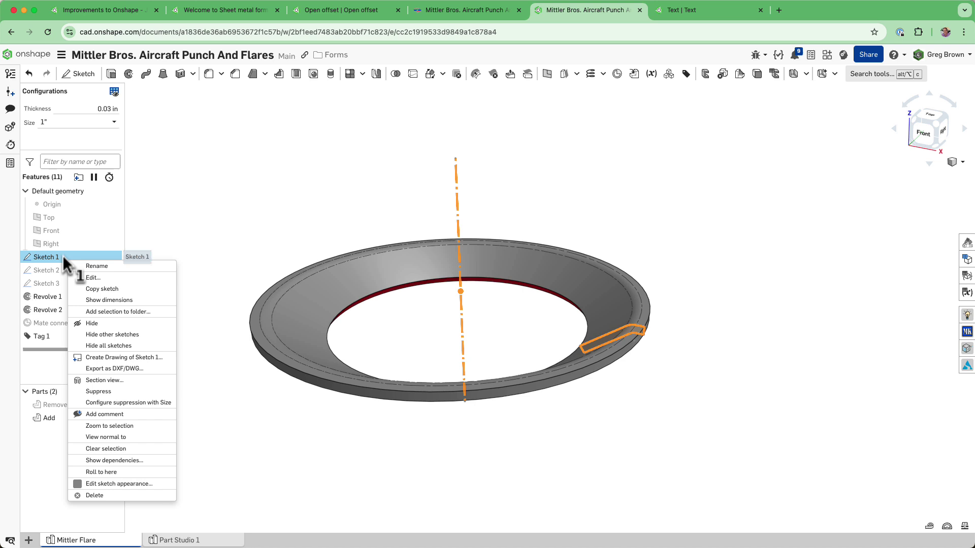
click(93, 278)
key(n)
scroll(623, 337, up, 5)
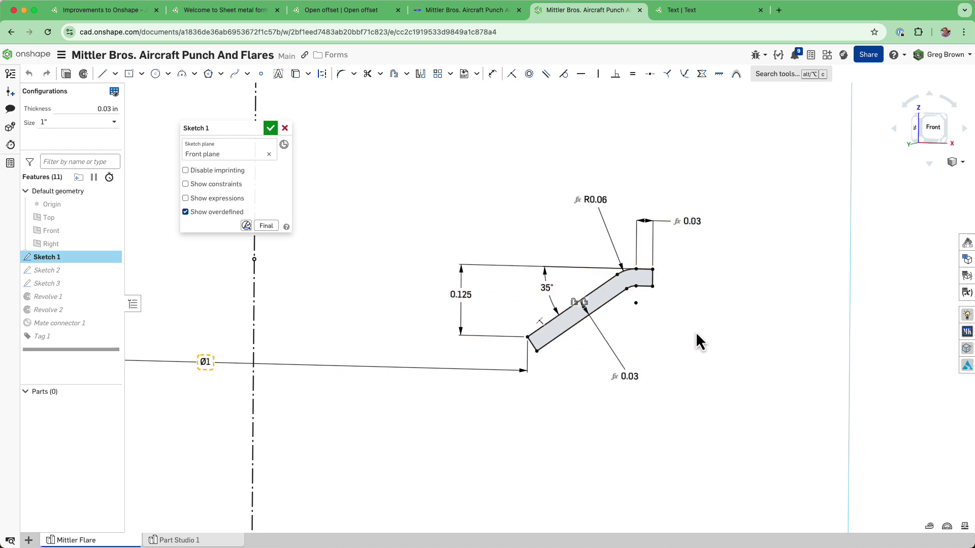
scroll(698, 333, up, 2)
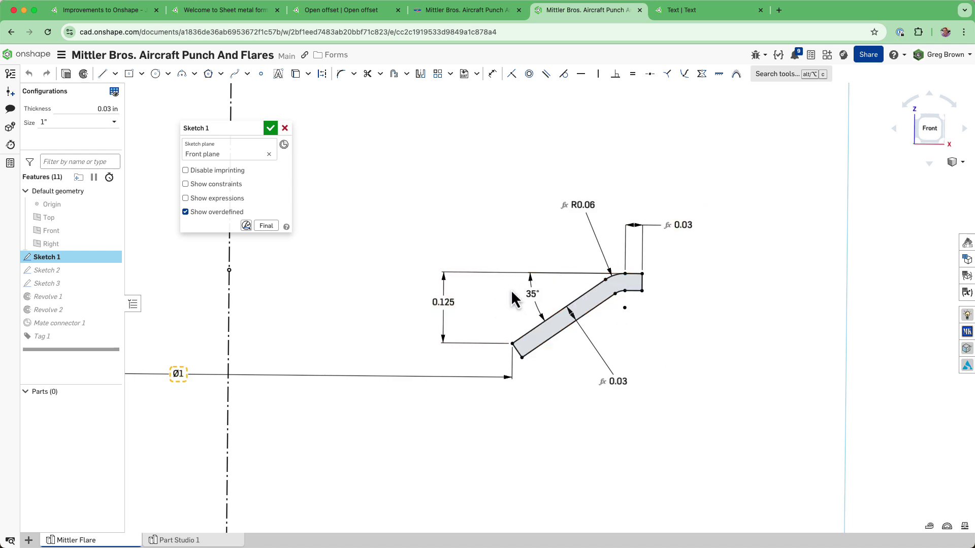
scroll(555, 283, down, 3)
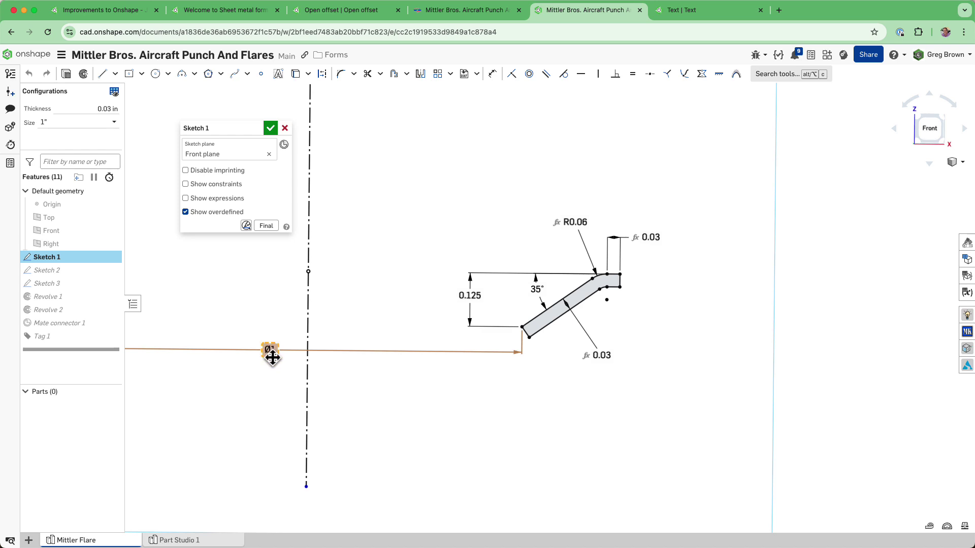
middle_drag(465, 391, 624, 387)
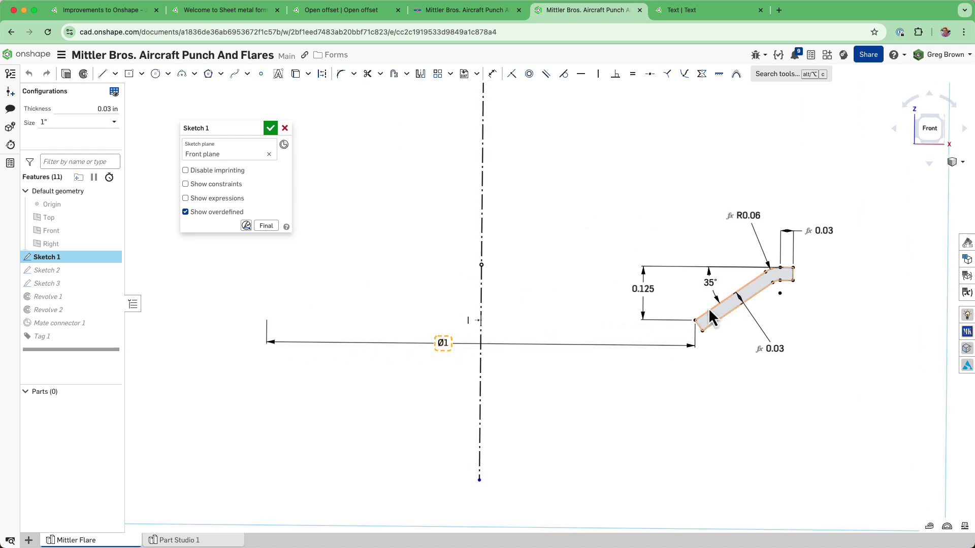
Show the configuration tables, review the Thickness usages and the Size table, and cancel the Sketch 1 edit.
click(966, 260)
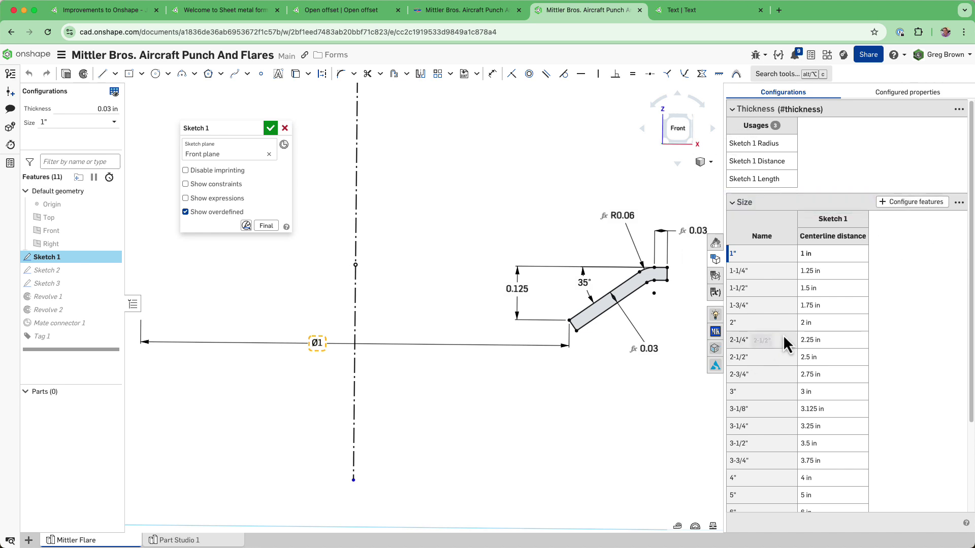
scroll(822, 396, down, 2)
scroll(824, 415, up, 2)
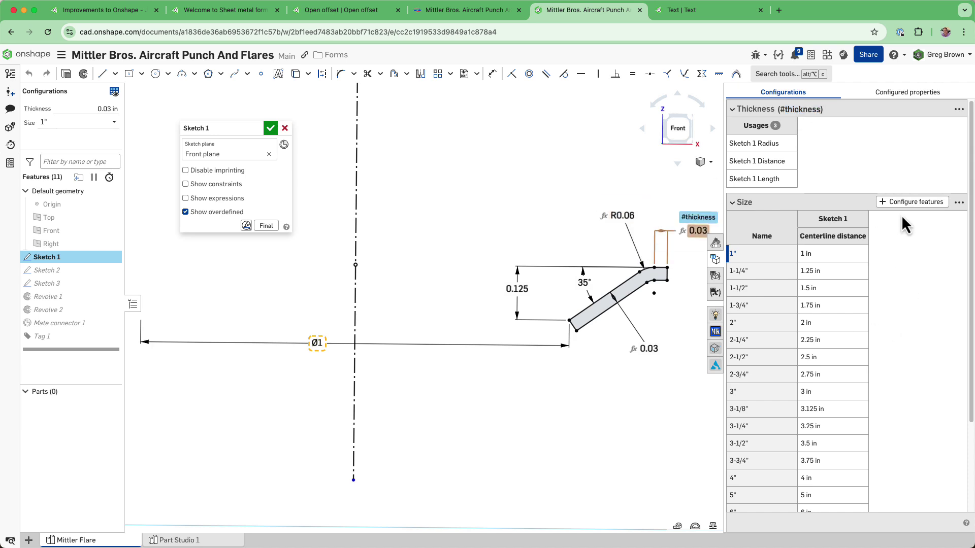
scroll(929, 383, down, 10)
scroll(894, 413, up, 10)
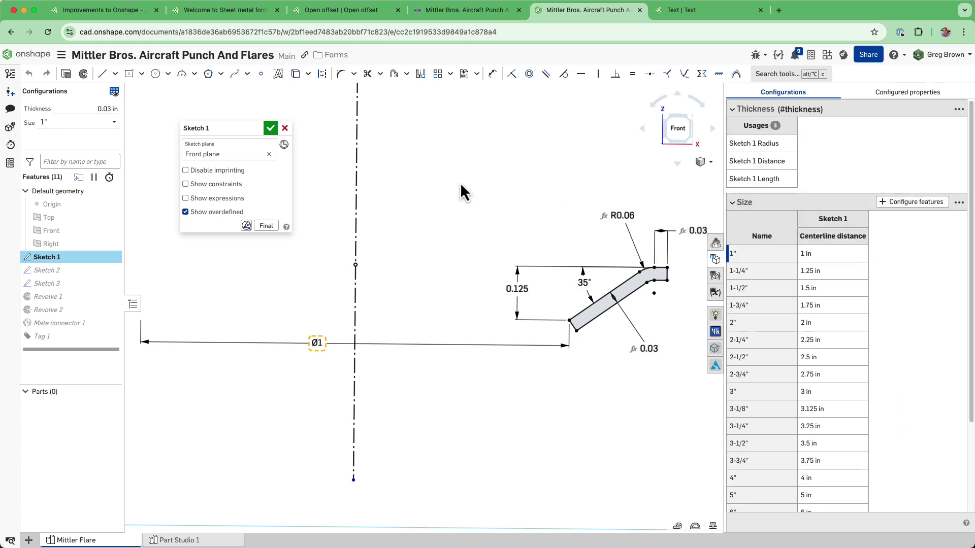
click(285, 128)
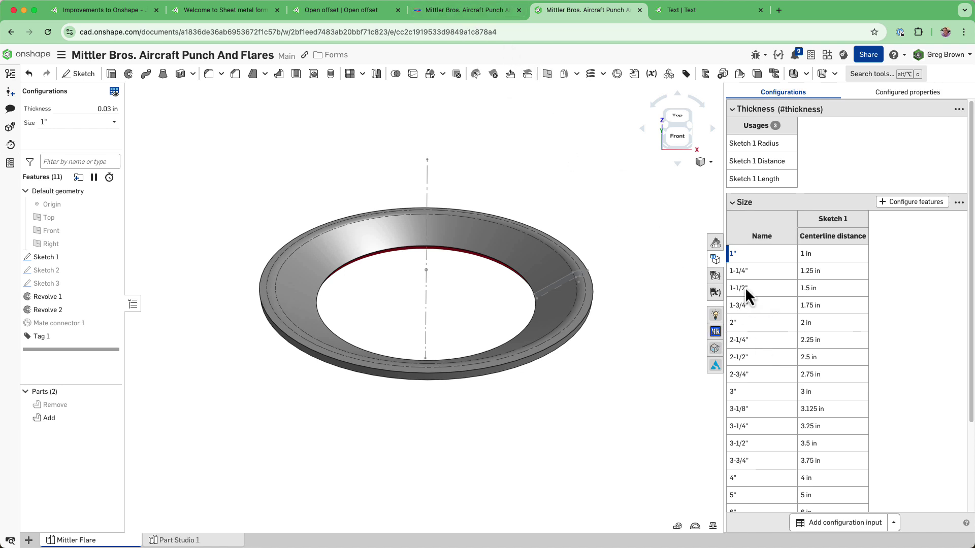
Preview the flare in the 1-1/2" and 2-1/2" size configurations, and return the size to 1".
scroll(772, 407, down, 3)
scroll(773, 407, up, 3)
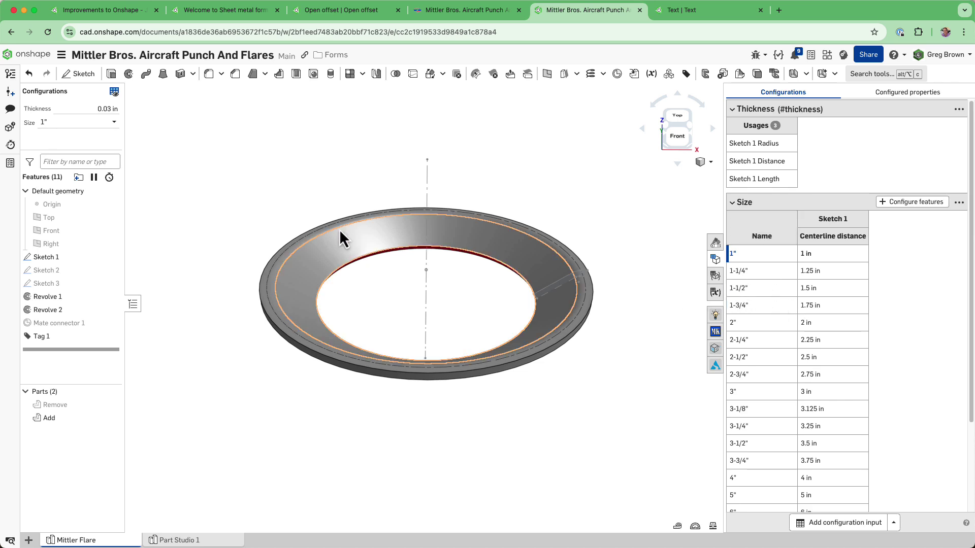
click(77, 123)
click(74, 162)
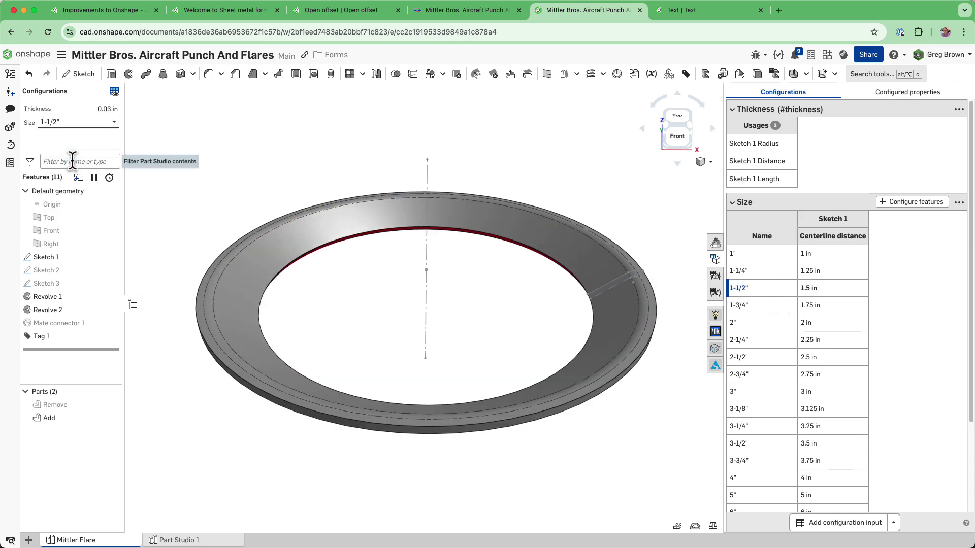
click(75, 124)
click(76, 217)
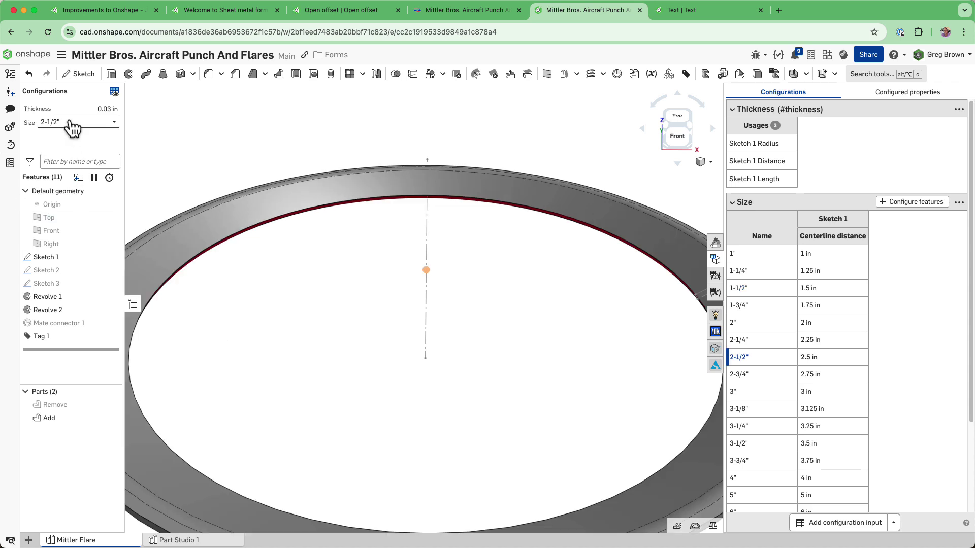
click(76, 123)
click(74, 136)
mouse_move(412, 269)
right_down()
mouse_move(402, 279)
mouse_move(414, 233)
mouse_move(409, 262)
right_up()
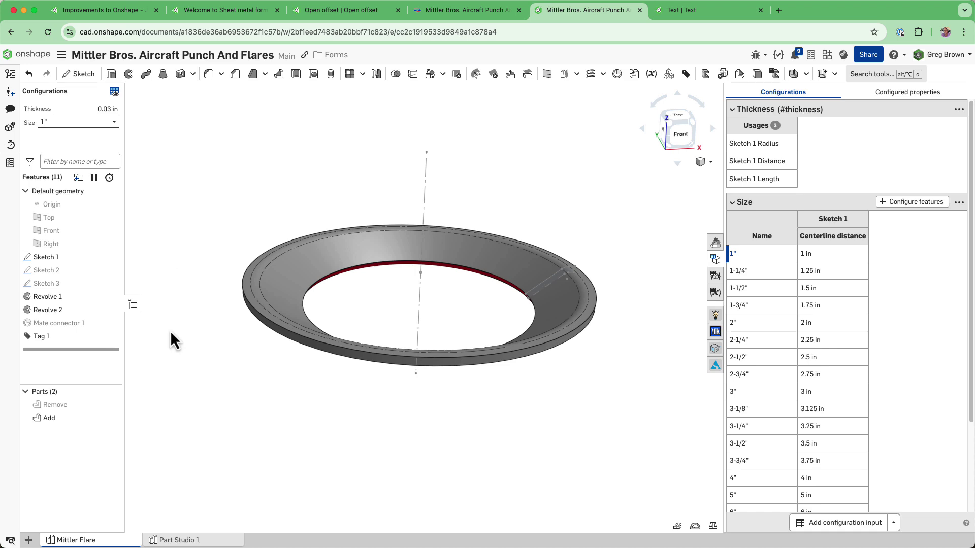
Examine the flare's Add part, display the Remove disc in its place, and restore the view of the Add part alone.
right_drag(352, 257, 343, 261)
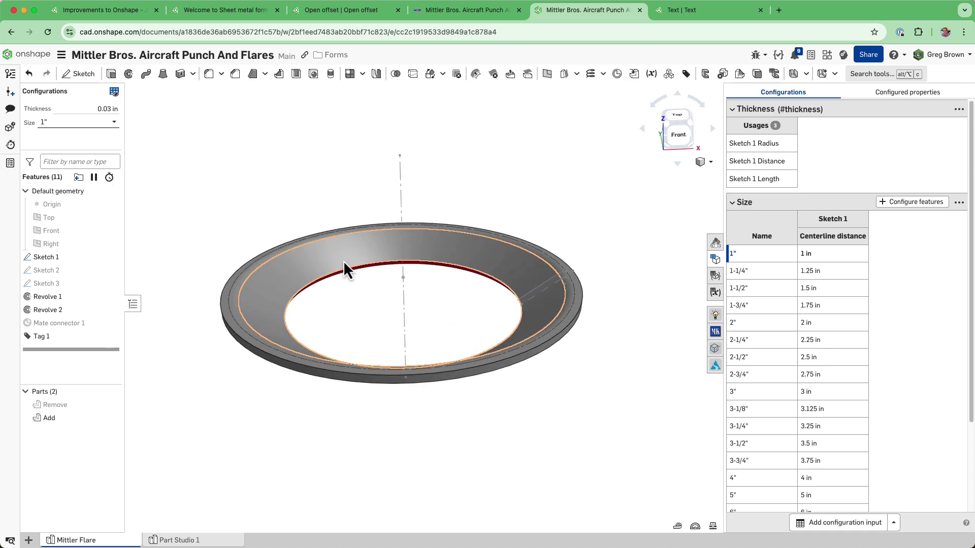
click(341, 260)
key(space)
click(69, 418)
right_drag(235, 375, 269, 358)
click(112, 404)
click(112, 417)
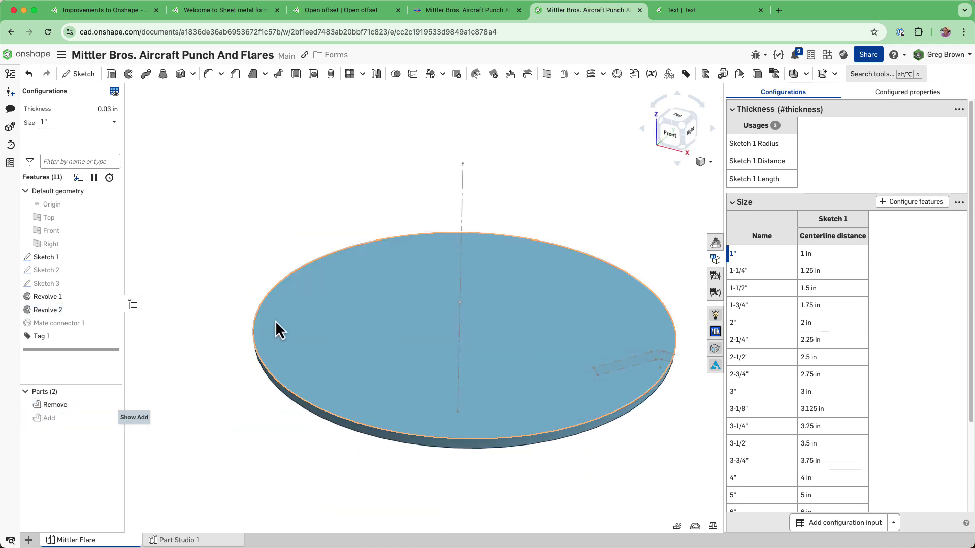
click(111, 417)
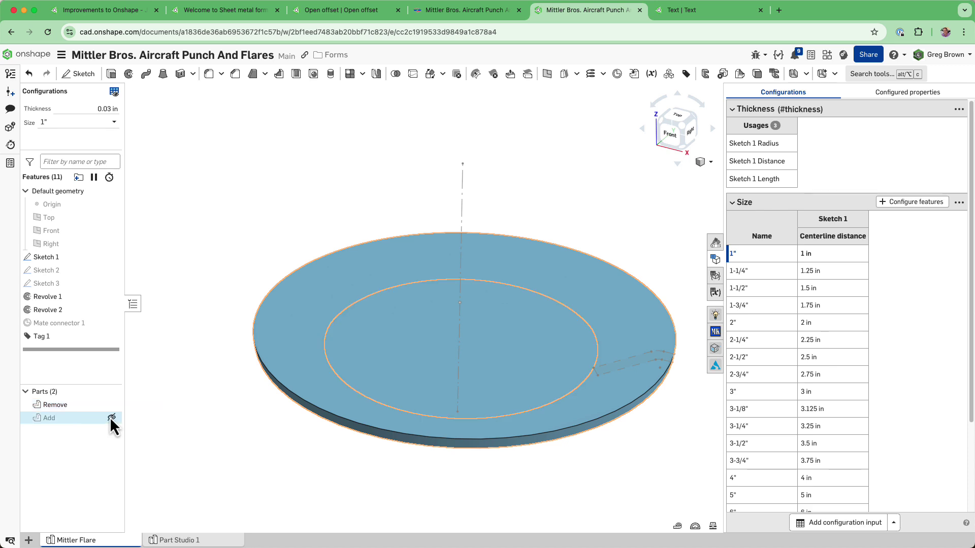
click(112, 405)
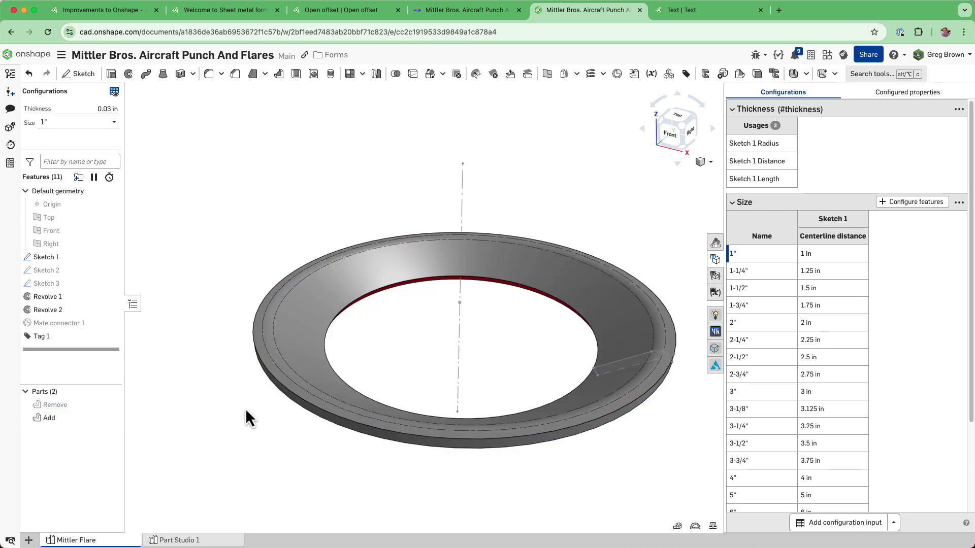
Open Tag 1 for editing, review its Form selections for parts, flat-view sketch and mate connector, and cancel.
right_click(99, 336)
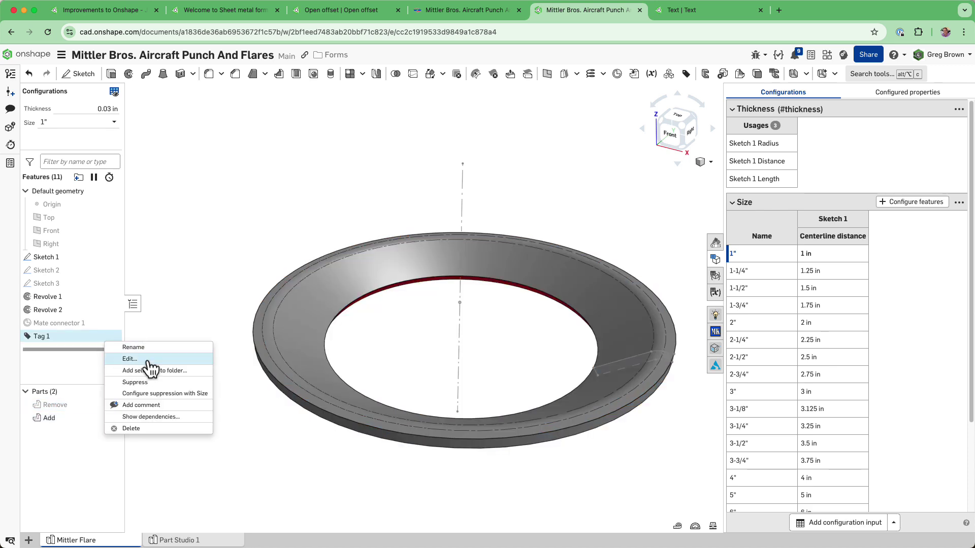
click(121, 358)
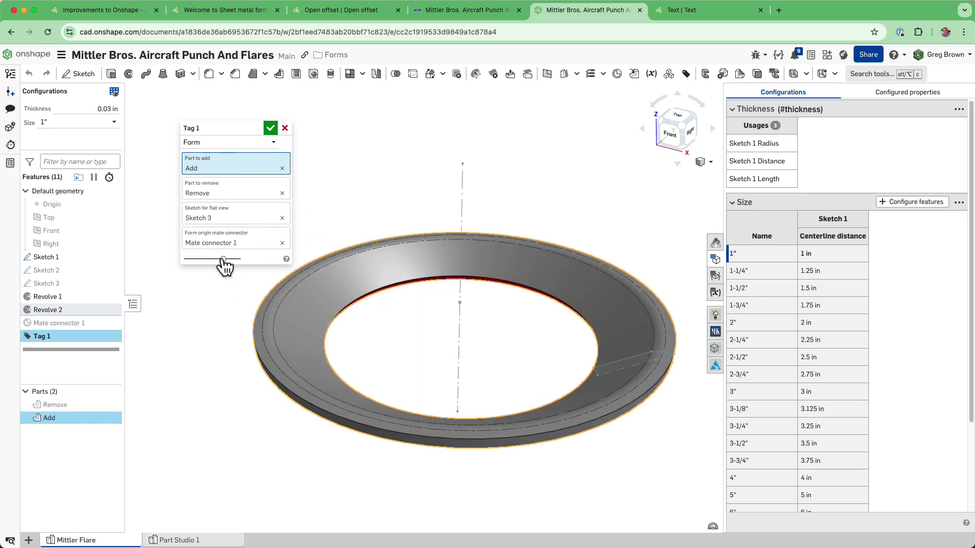
click(285, 129)
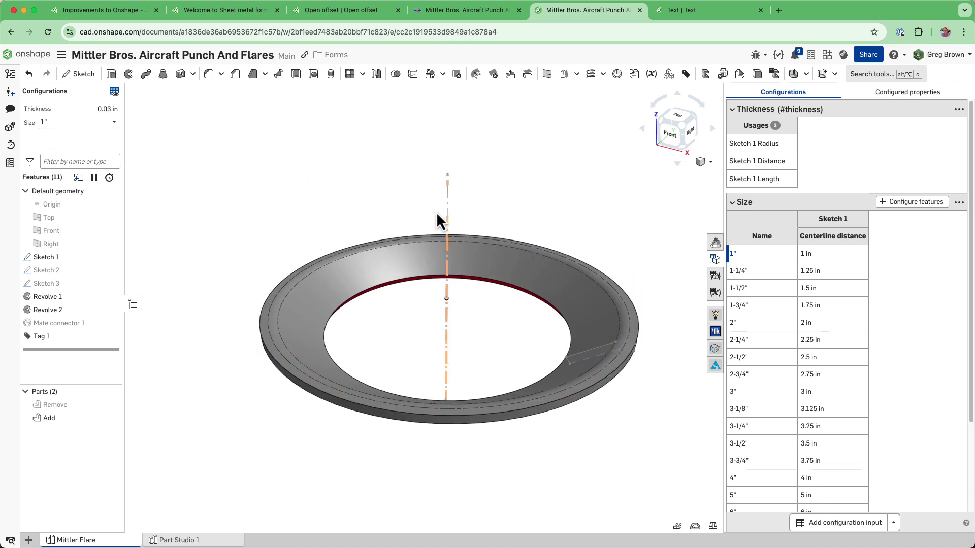
Switch to Part Studio 1 and start a Form feature using the Mittler Flare from the current document.
click(196, 539)
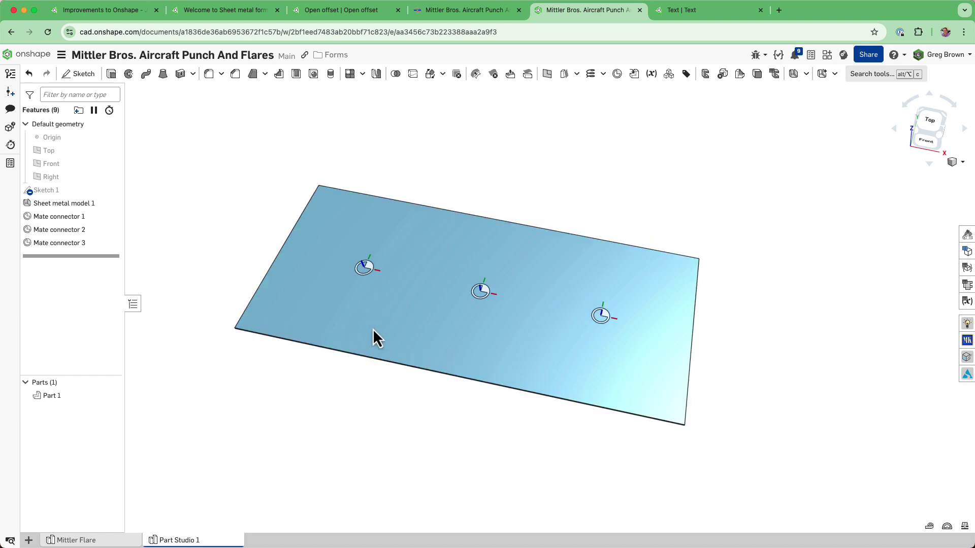
drag(72, 205, 165, 215)
right_drag(331, 304, 328, 279)
click(461, 165)
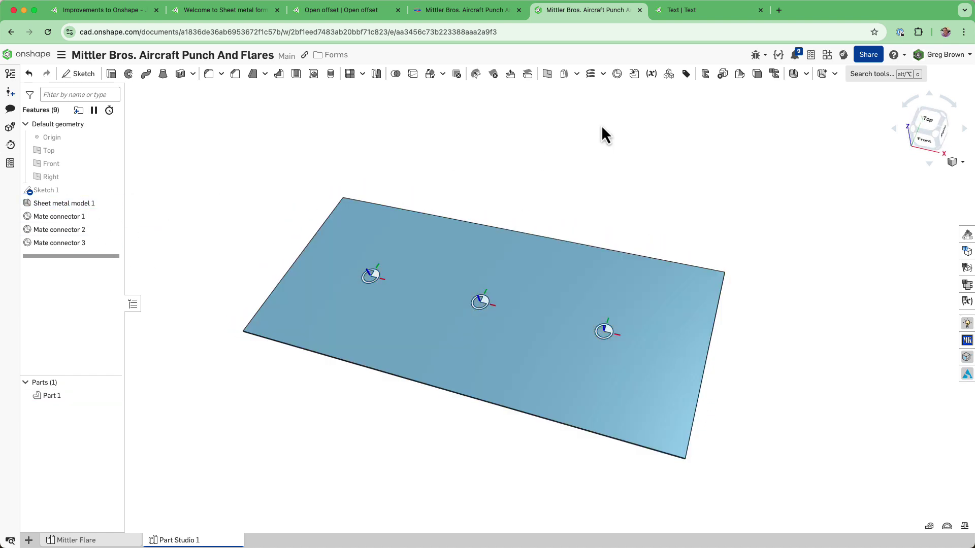
click(806, 75)
click(818, 177)
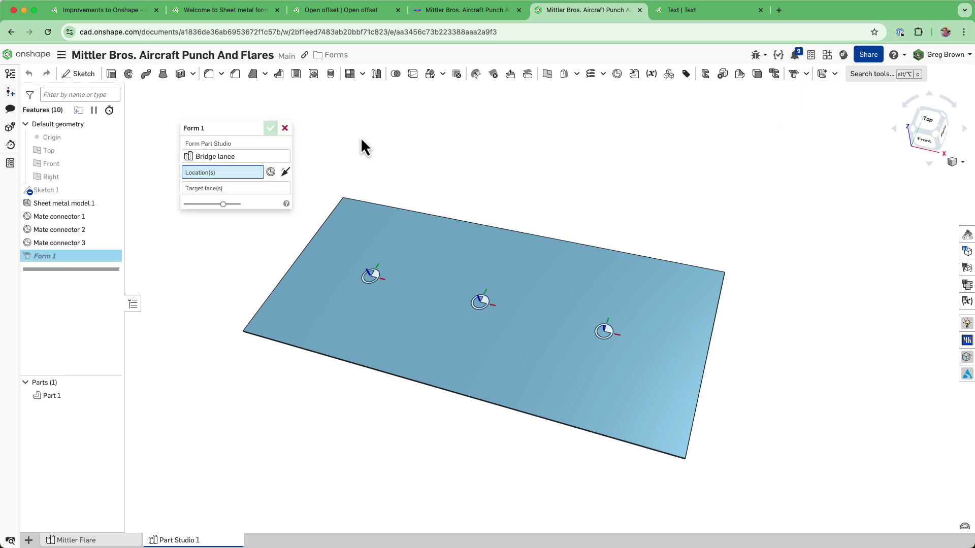
click(221, 163)
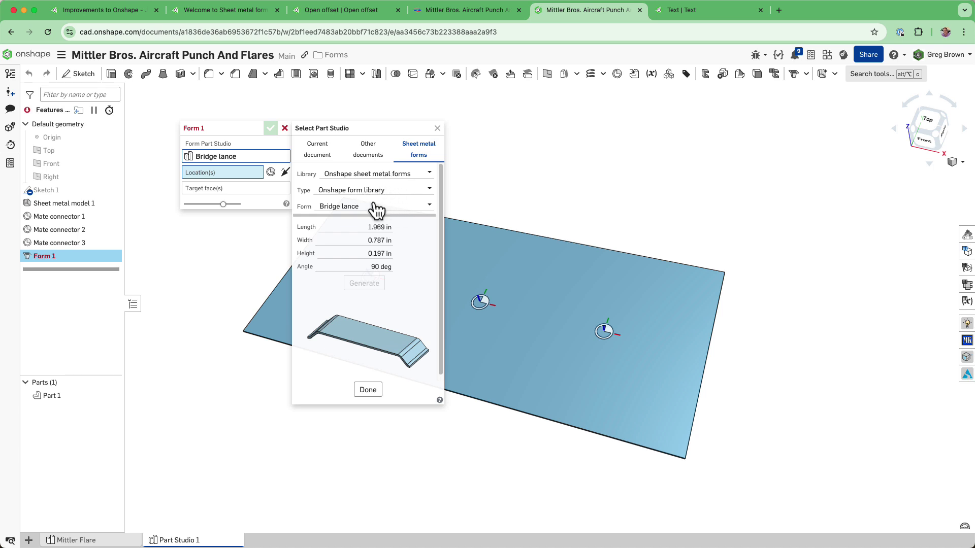
click(316, 152)
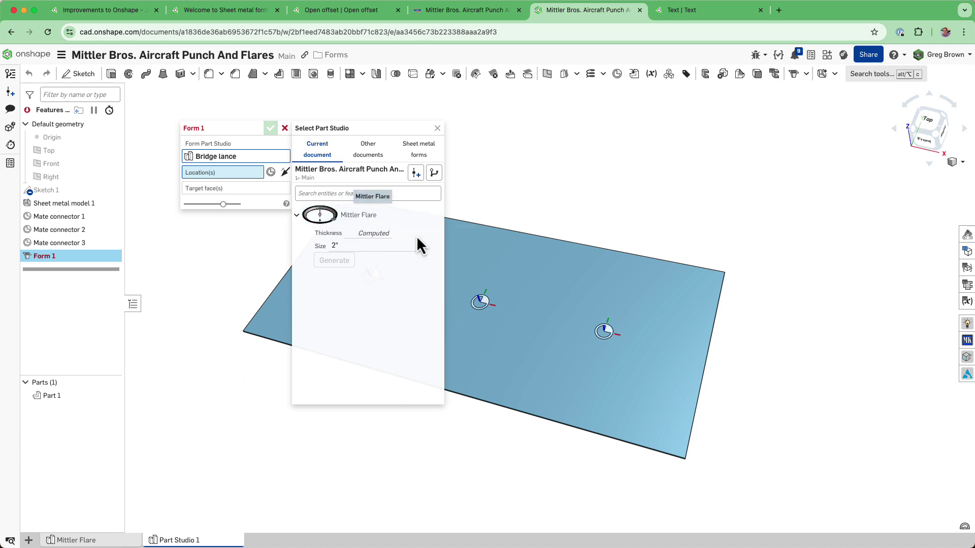
click(394, 221)
Place the flare on the sheet at all three mate connectors and inspect the previewed holes.
click(374, 277)
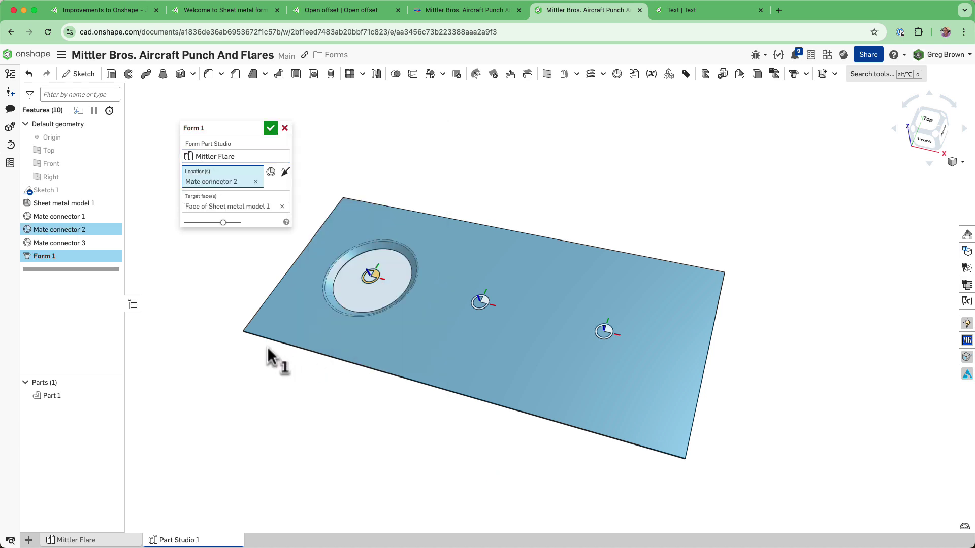
click(481, 303)
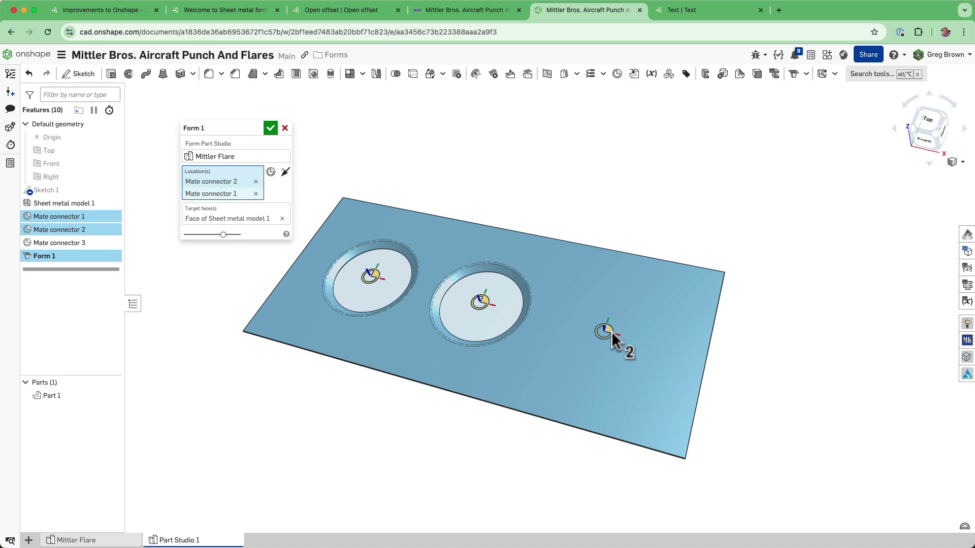
click(604, 331)
right_drag(490, 393, 328, 250)
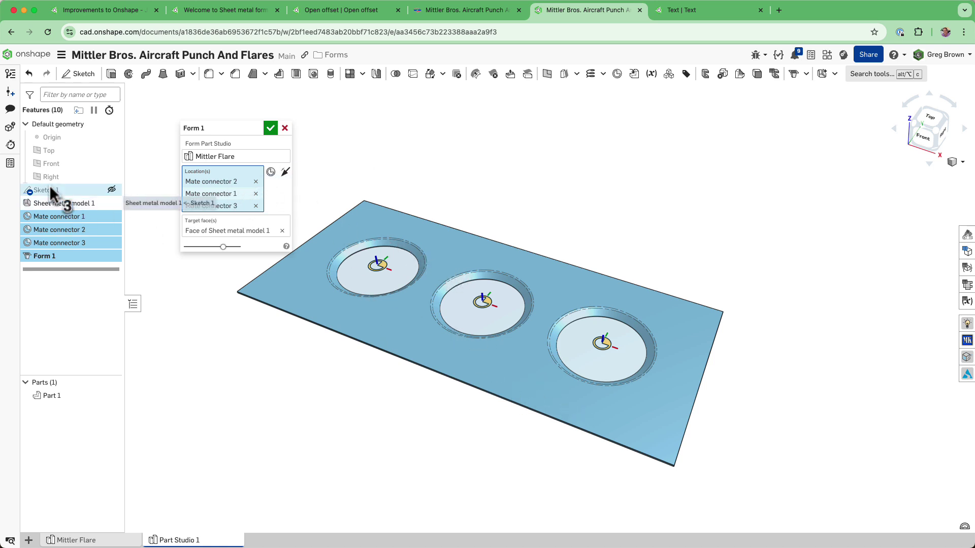
right_drag(406, 275, 300, 196)
right_drag(453, 224, 462, 215)
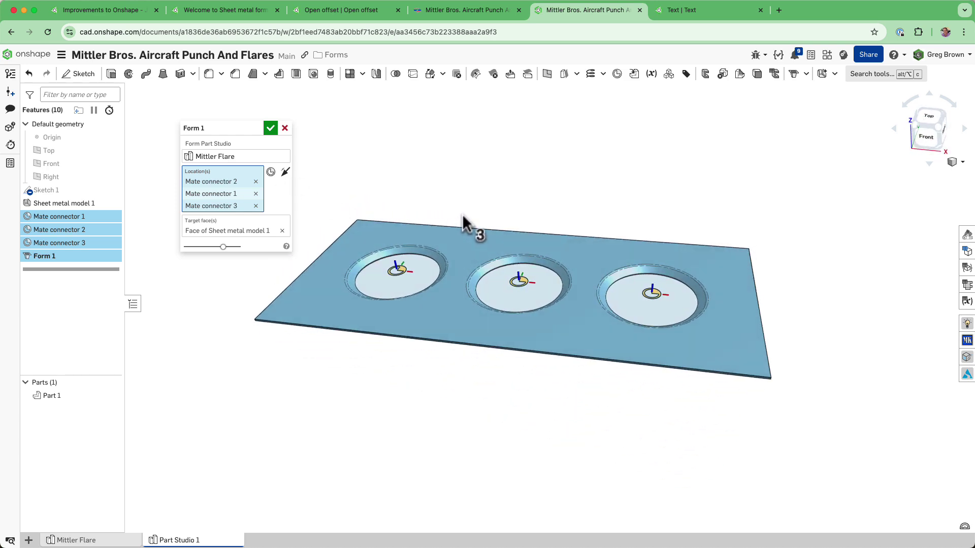
Flip the flares to the opposite side of the sheet, flip them back, and accept the form.
click(286, 174)
right_drag(290, 175, 430, 198)
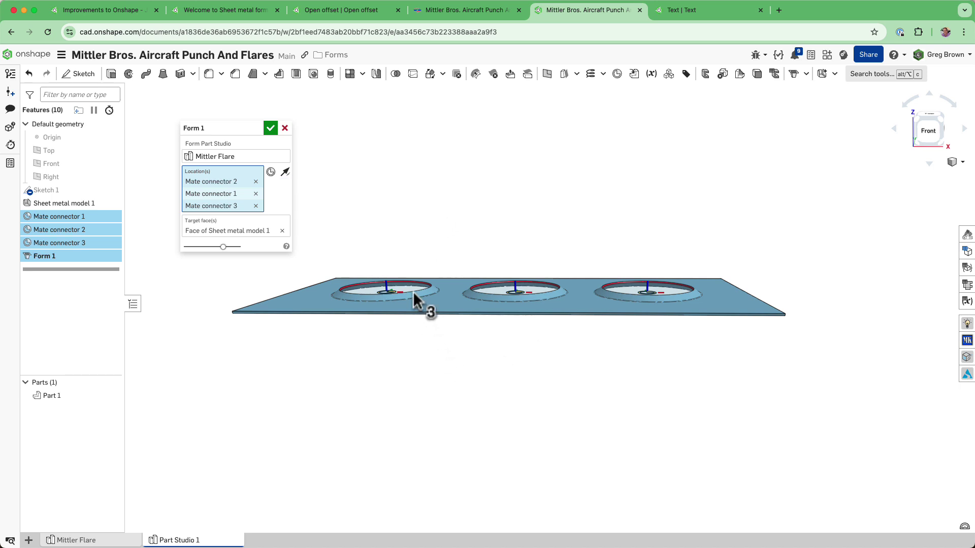
click(286, 172)
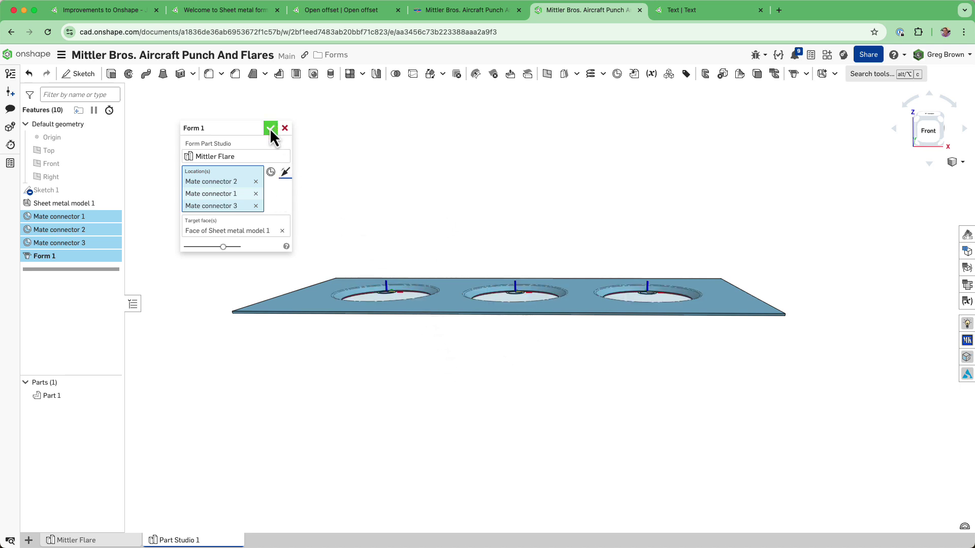
click(270, 127)
right_drag(439, 188, 444, 242)
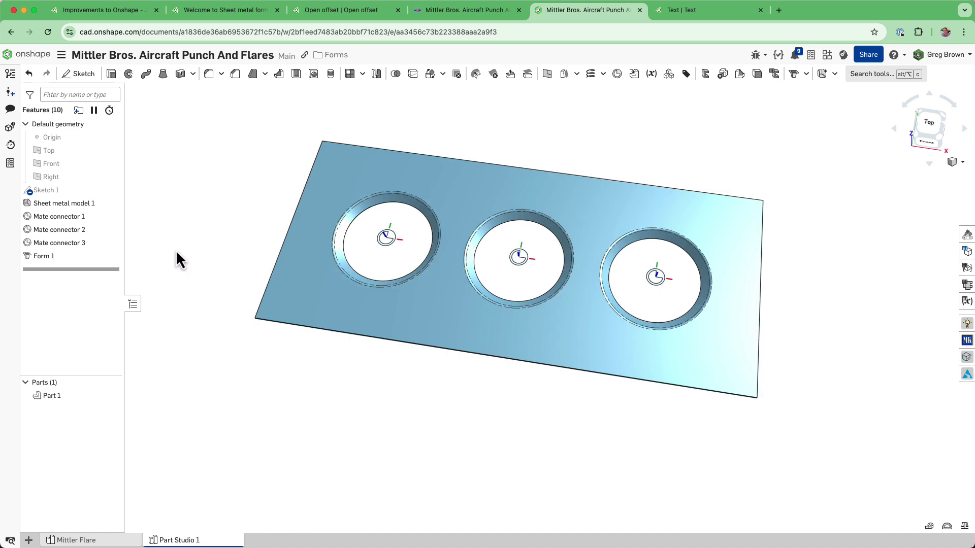
Edit Form 1 to preview the Mittler Flare generated at size 1", and cancel the edit.
right_click(65, 257)
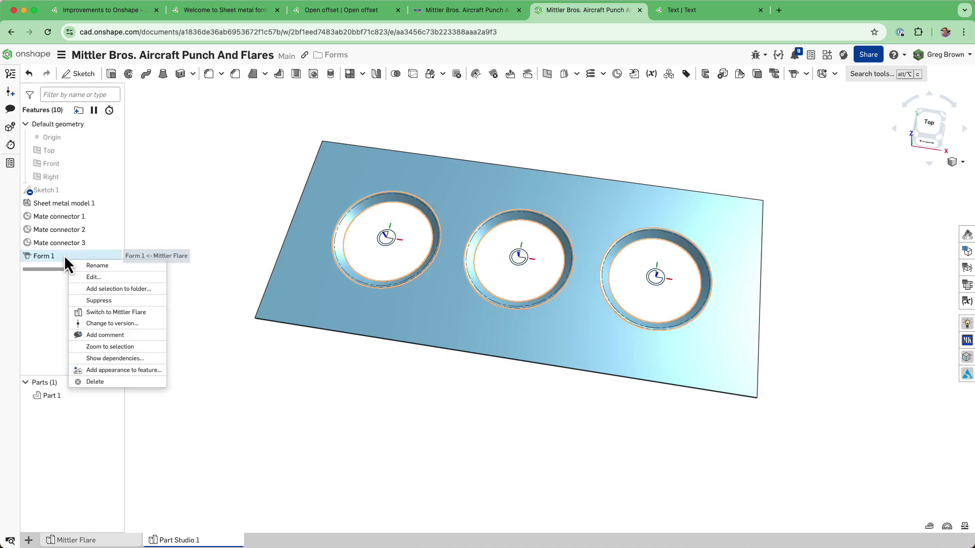
click(115, 278)
click(272, 157)
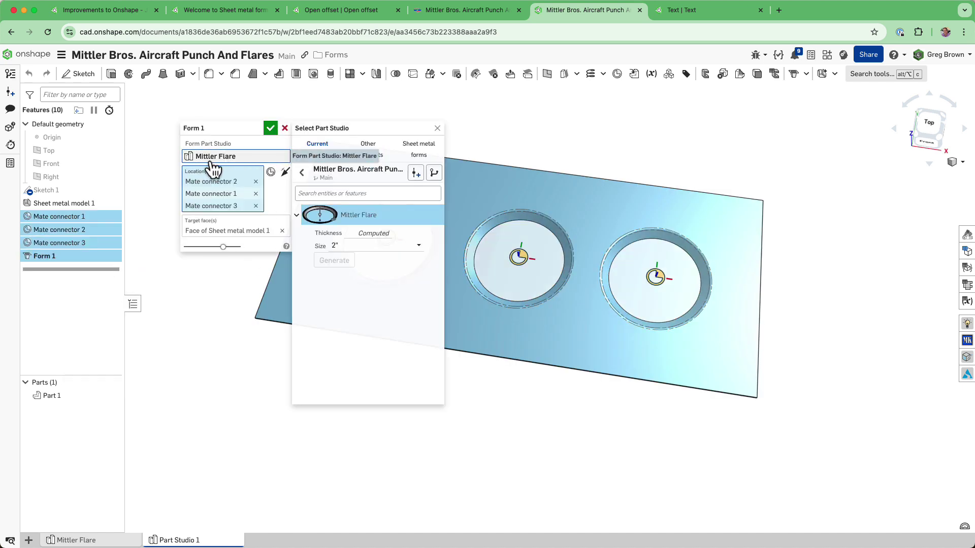
click(387, 246)
click(362, 260)
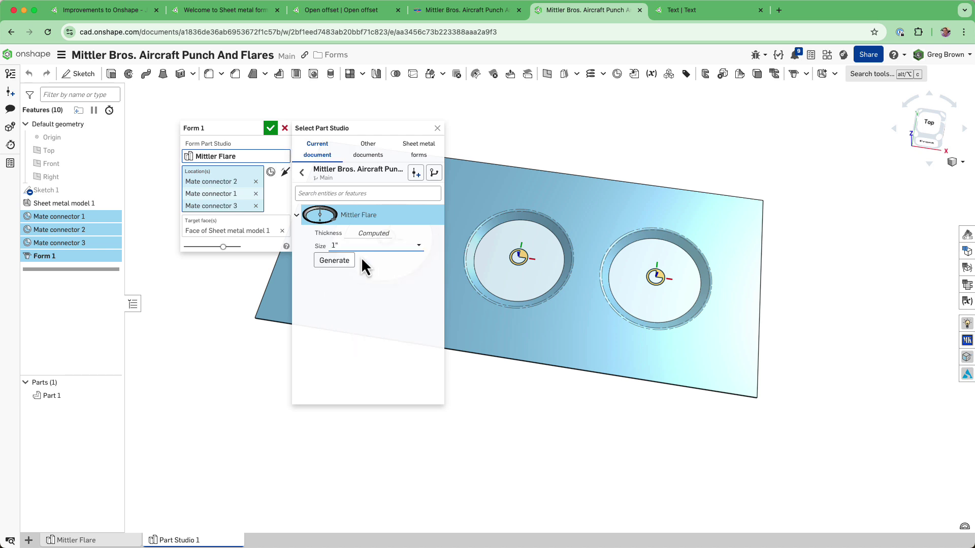
click(342, 260)
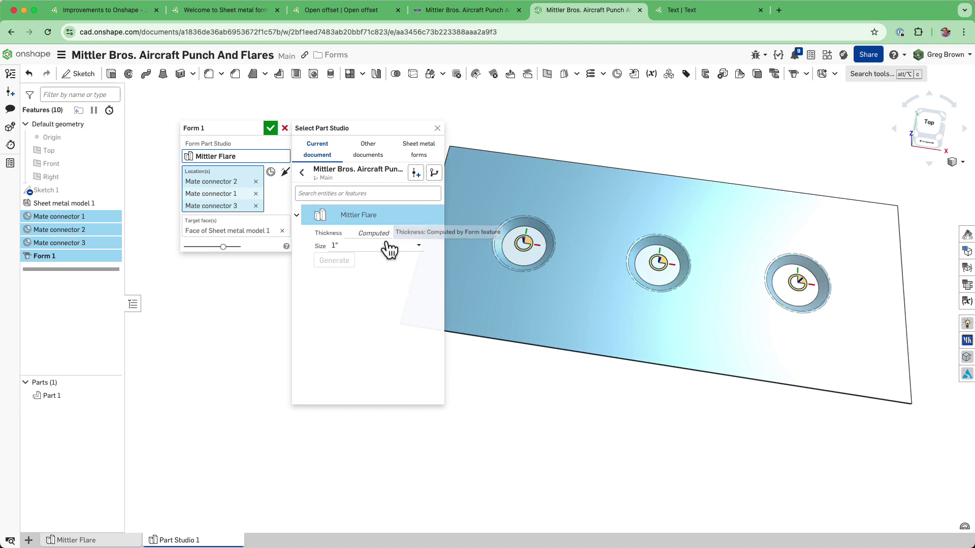
click(279, 129)
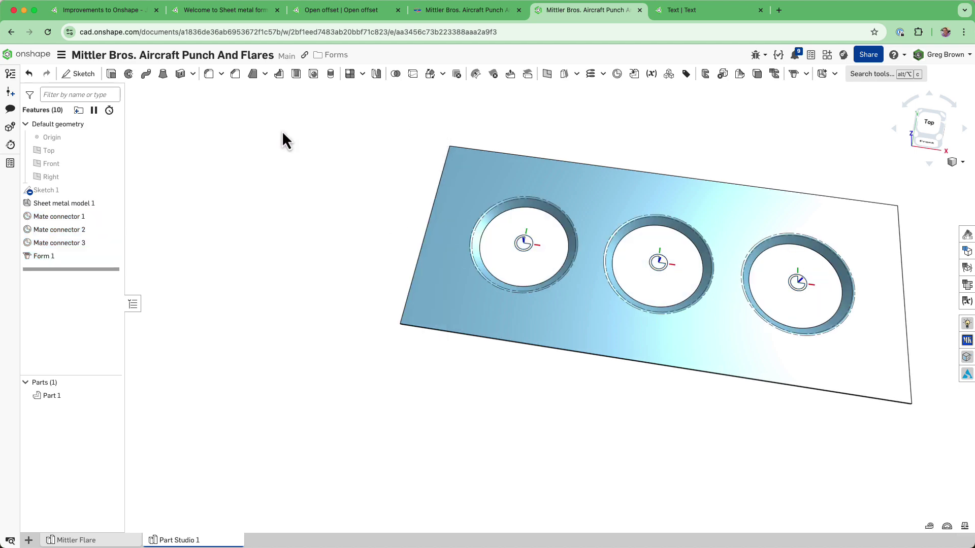
Examine the flared sheet, display its flat pattern with the sheet metal tables, and close them.
right_drag(281, 132, 384, 232)
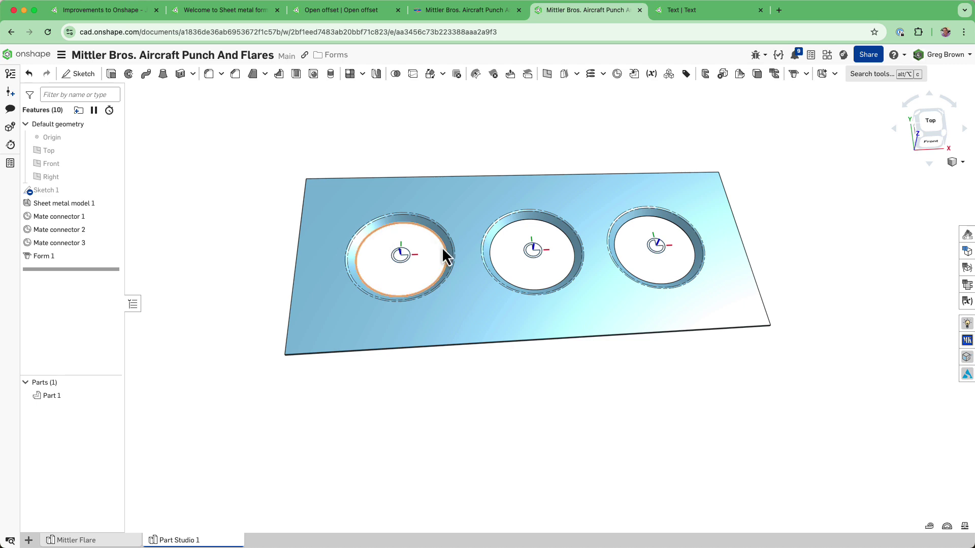
right_drag(568, 323, 679, 354)
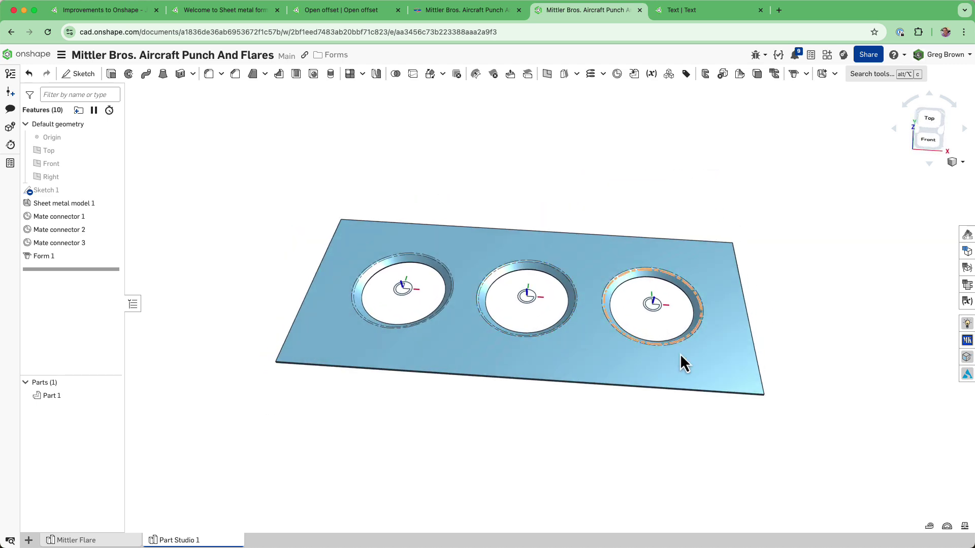
click(967, 285)
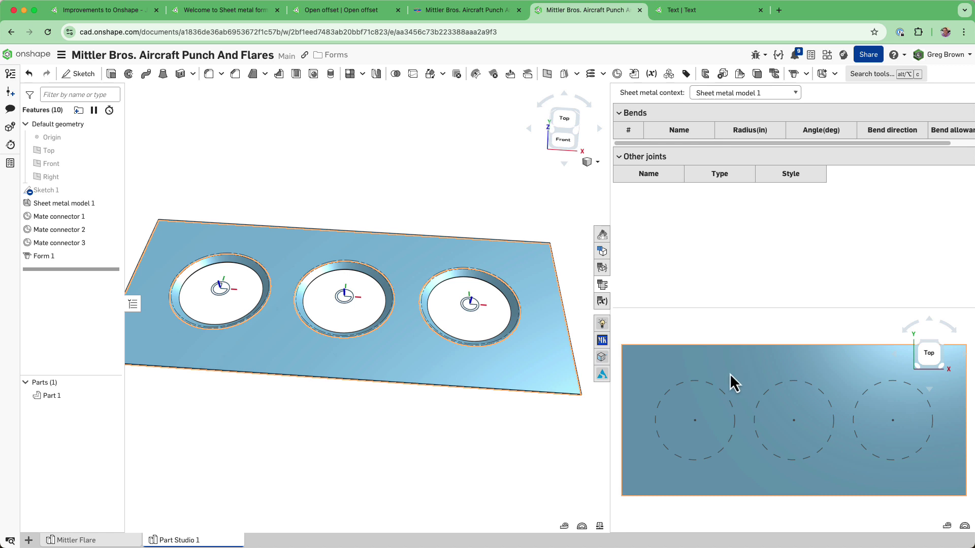
click(601, 285)
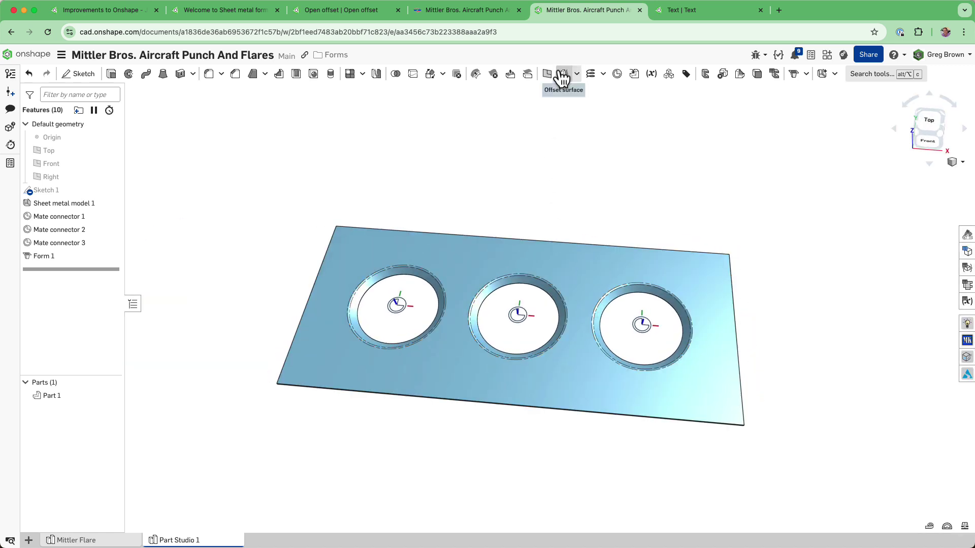
Switch to the "Welcome to Sheet metal forms!" document and examine the custom punches and forms on the sample sheet.
click(252, 13)
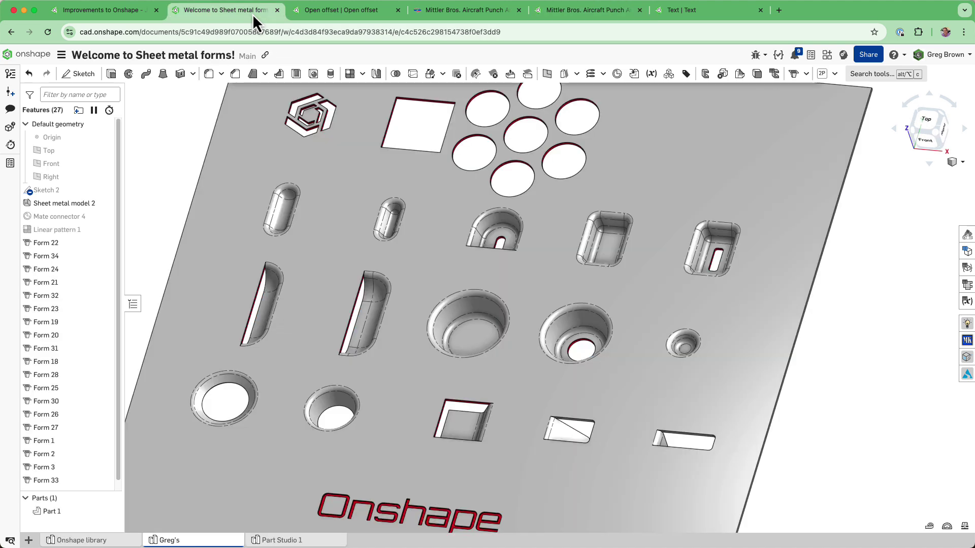
key(f)
scroll(378, 103, up, 3)
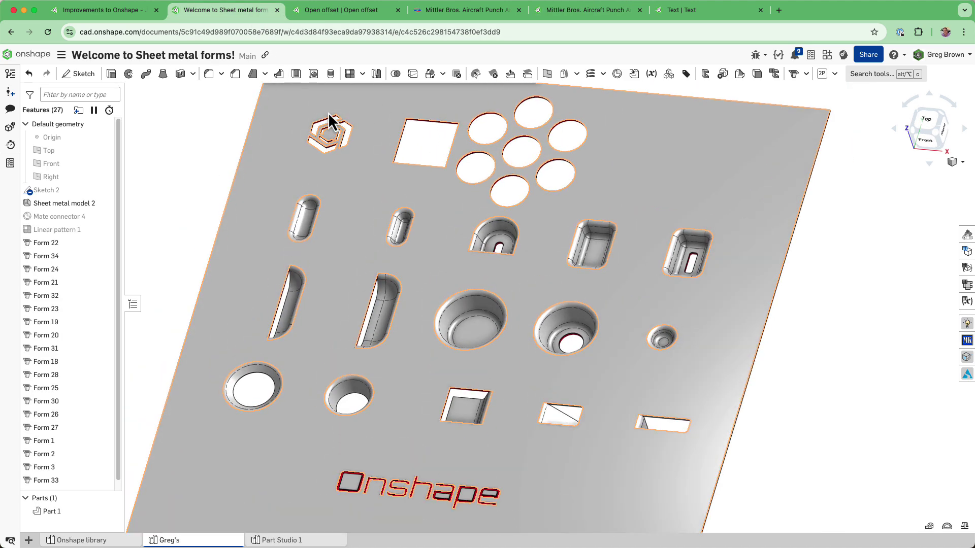
scroll(329, 116, up, 5)
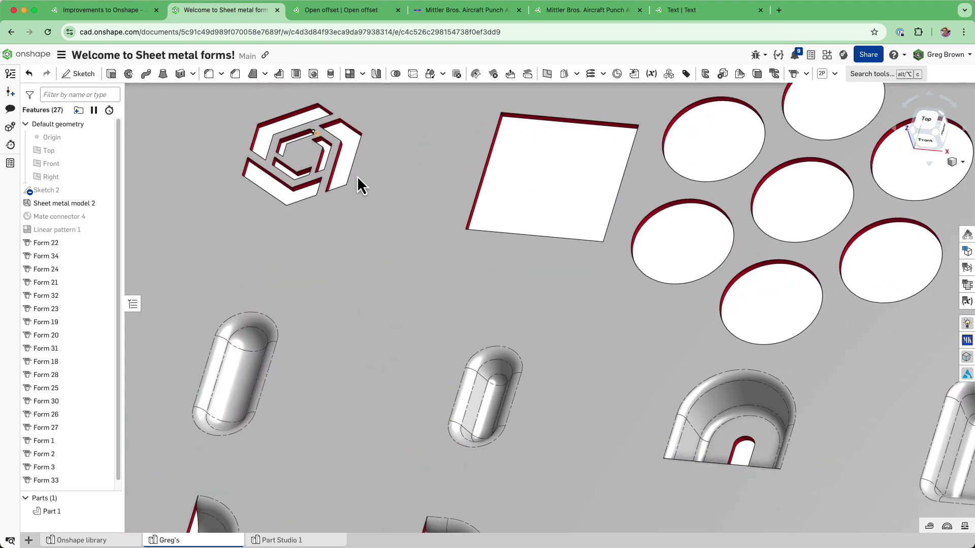
scroll(415, 221, down, 10)
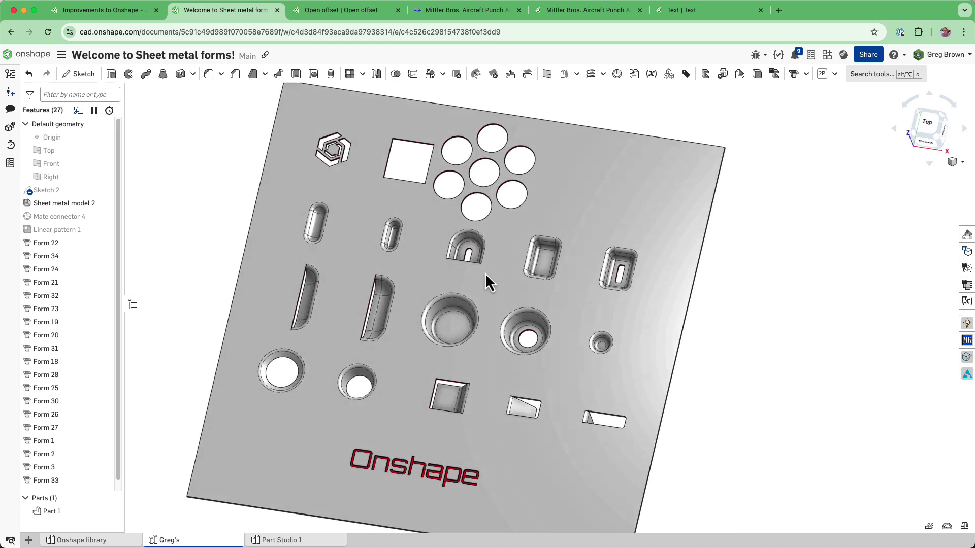
right_drag(485, 273, 468, 245)
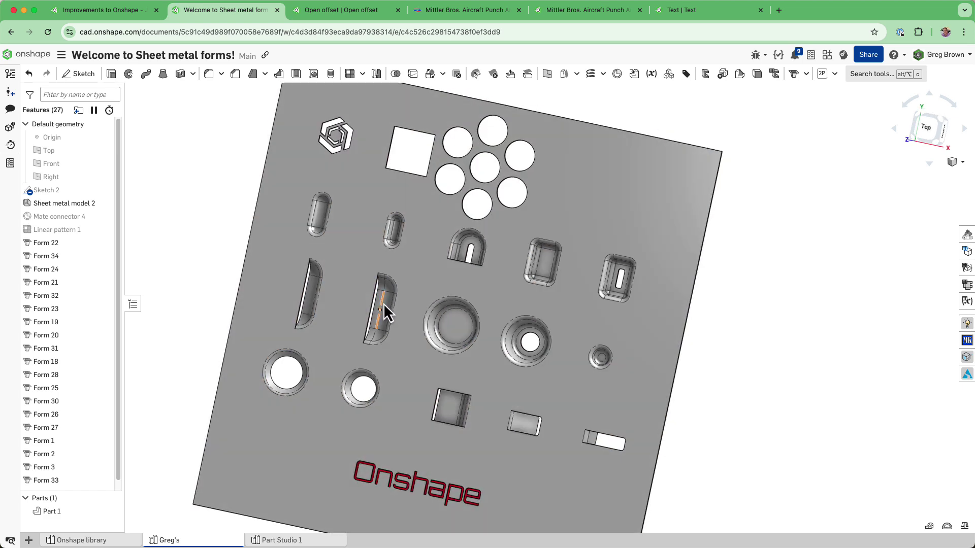
scroll(471, 263, up, 5)
mouse_move(471, 259)
right_down()
mouse_move(457, 236)
mouse_move(477, 246)
mouse_move(470, 264)
right_up()
scroll(466, 248, up, 2)
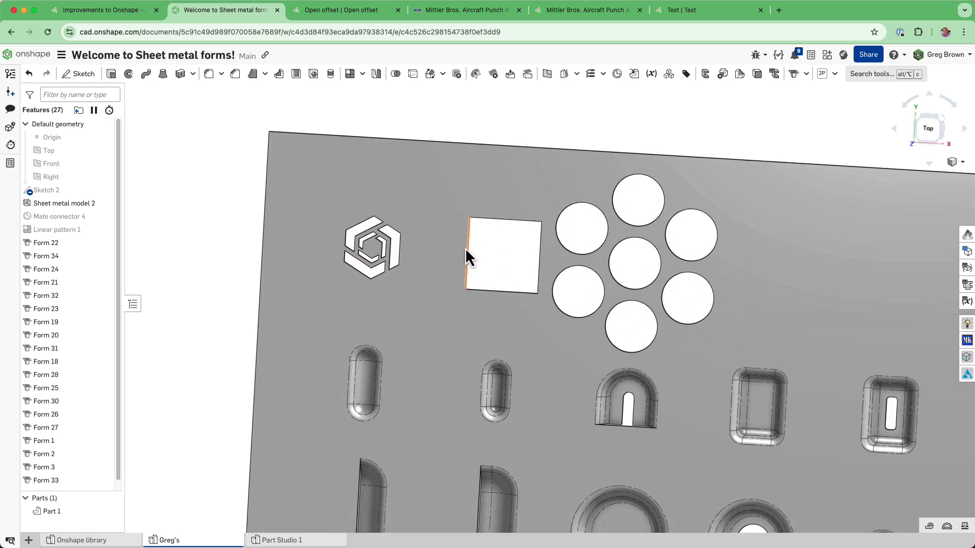
scroll(465, 248, up, 3)
right_drag(340, 370, 346, 245)
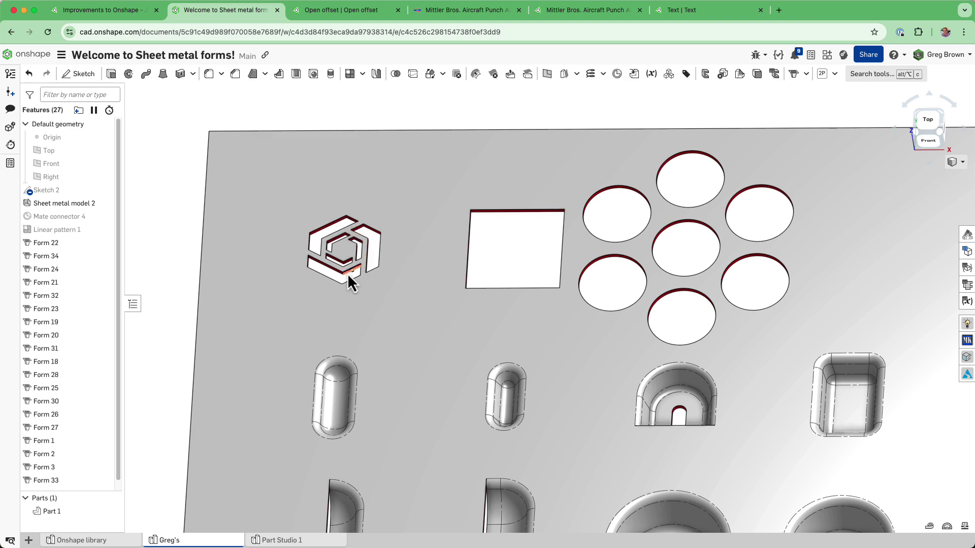
middle_drag(547, 277, 473, 275)
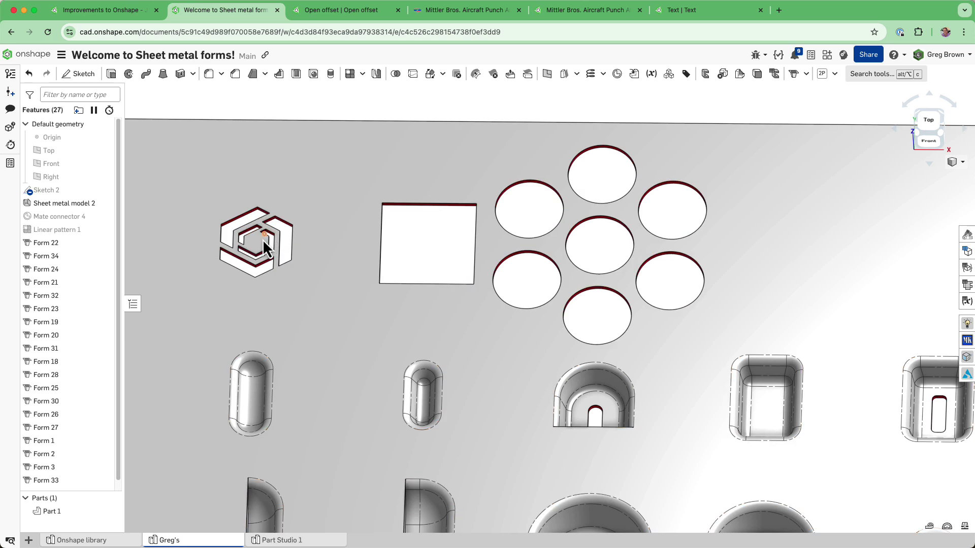
Open the Onshape logo punch's Form 1 for editing and display its Form Part Studio library selection.
right_click(237, 223)
click(267, 225)
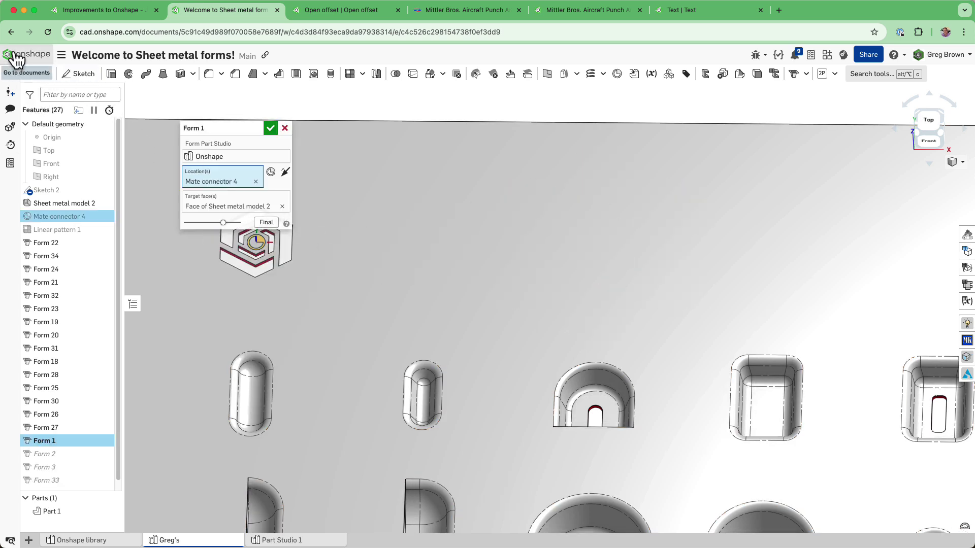
drag(223, 130, 366, 135)
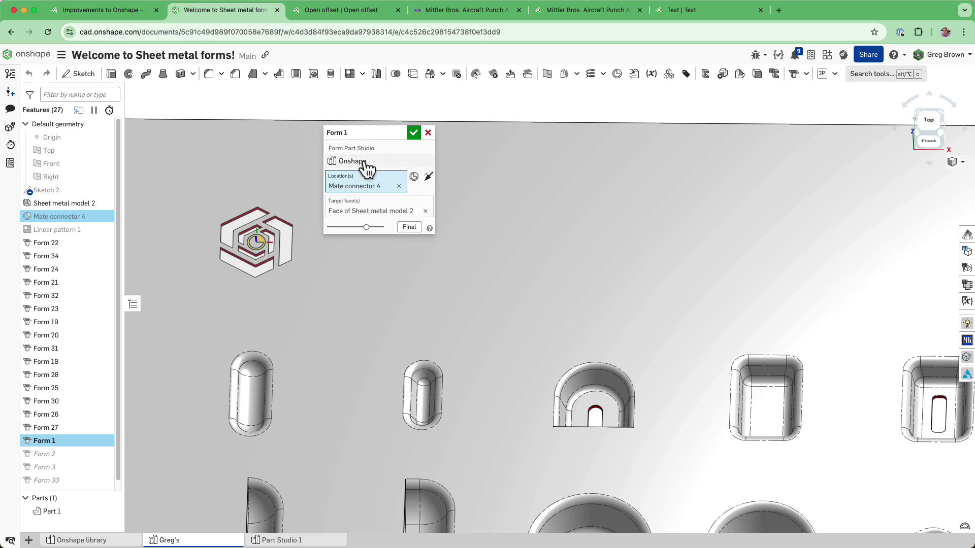
click(363, 161)
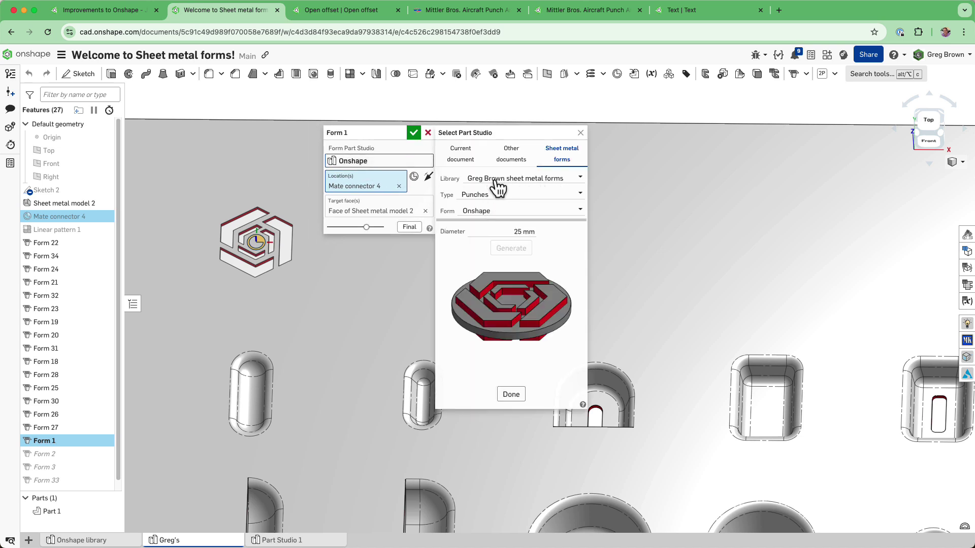
Switch the custom library's type to Forms, browse its available forms, and return the type to Punches.
click(485, 197)
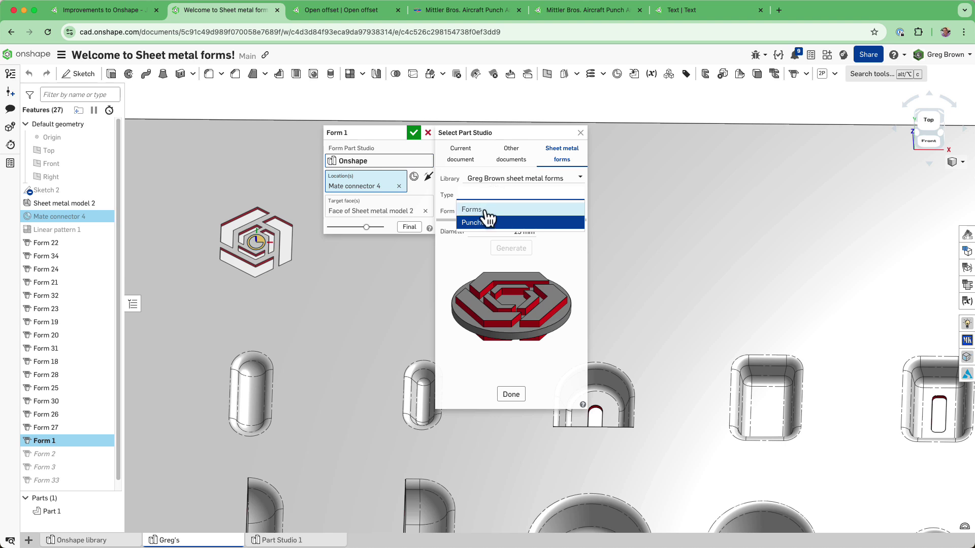
click(484, 209)
click(492, 212)
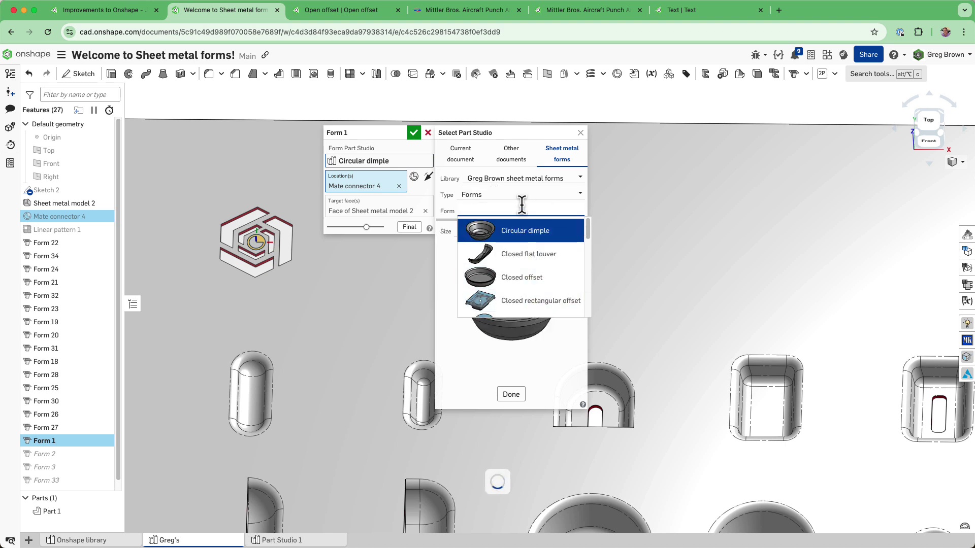
click(500, 198)
click(496, 222)
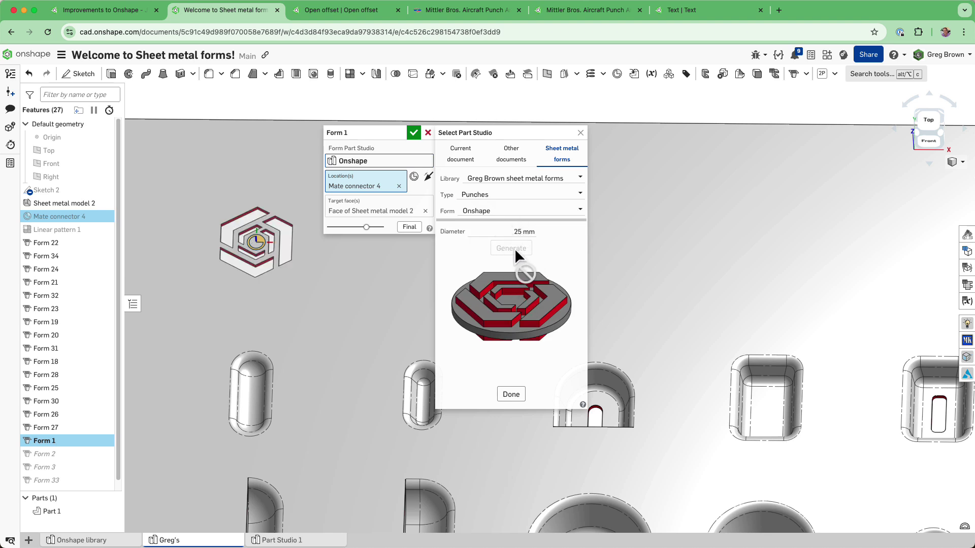
Set the Onshape logo punch's diameter to 50 mm, regenerate it, and accept the Form 1 edit.
click(521, 225)
triple_click(521, 228)
text(50)
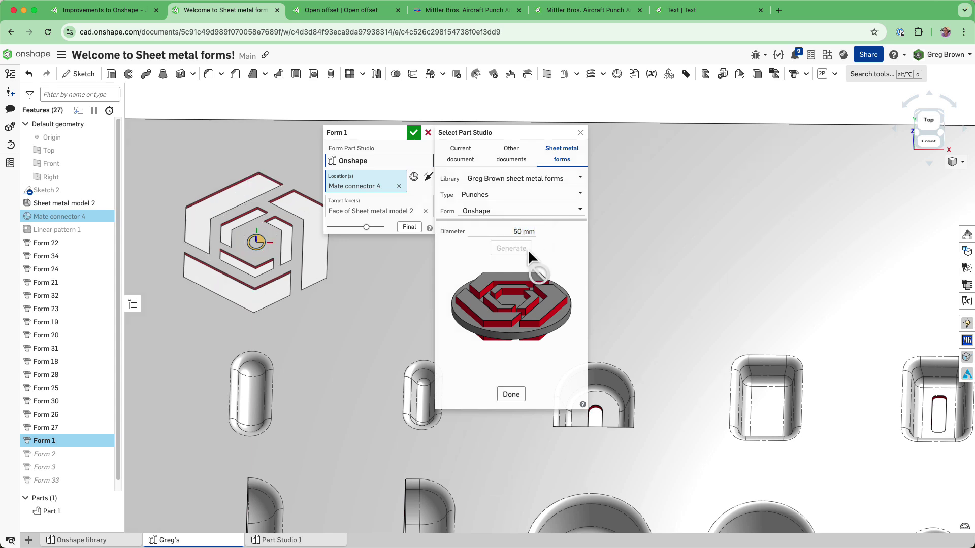
triple_click(497, 228)
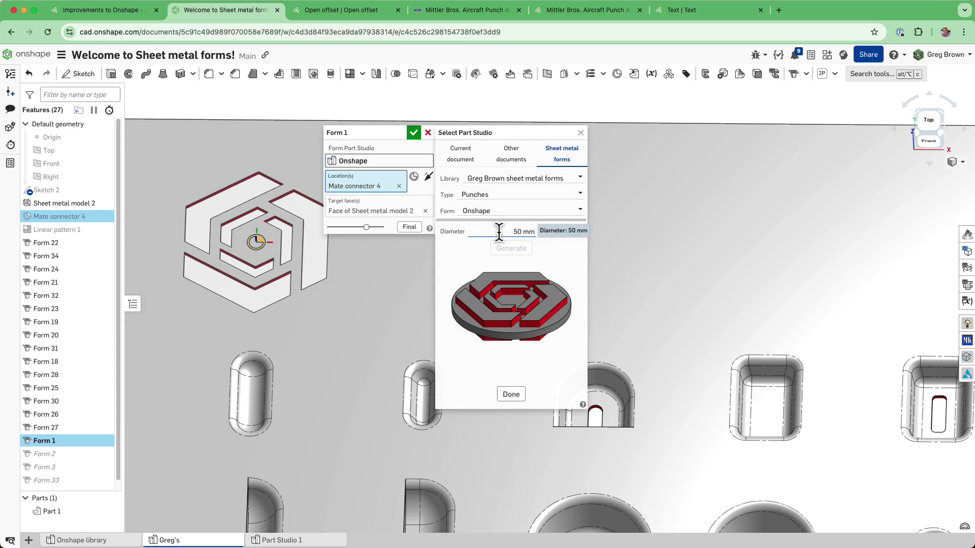
click(414, 132)
scroll(313, 261, down, 2)
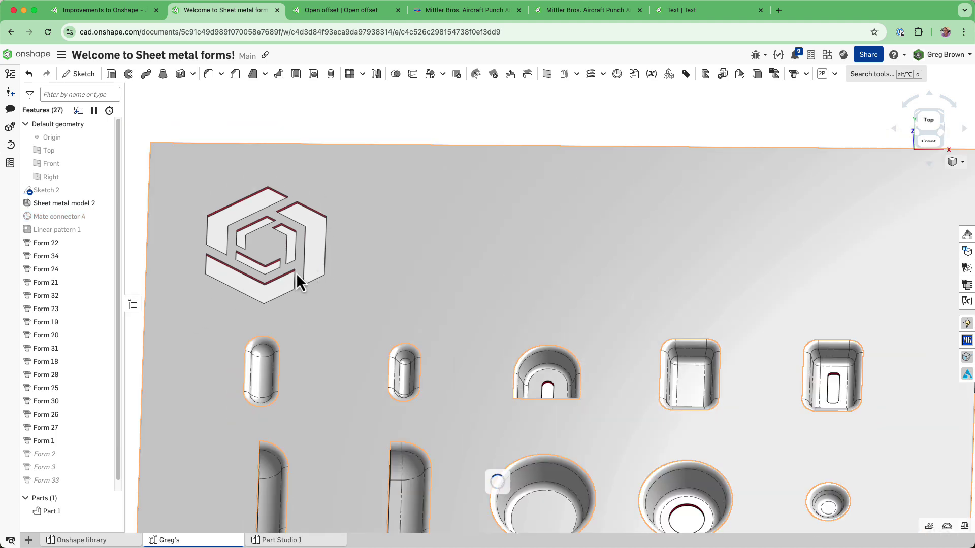
Try eight sides for the polygon punch in Form 2 through its Form Part Studio settings.
right_drag(297, 272, 391, 239)
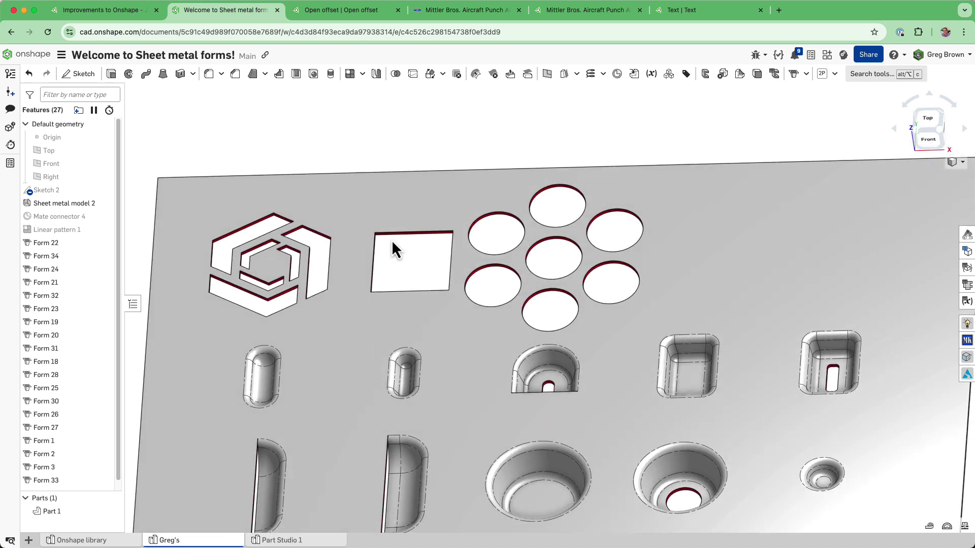
right_click(392, 237)
click(407, 242)
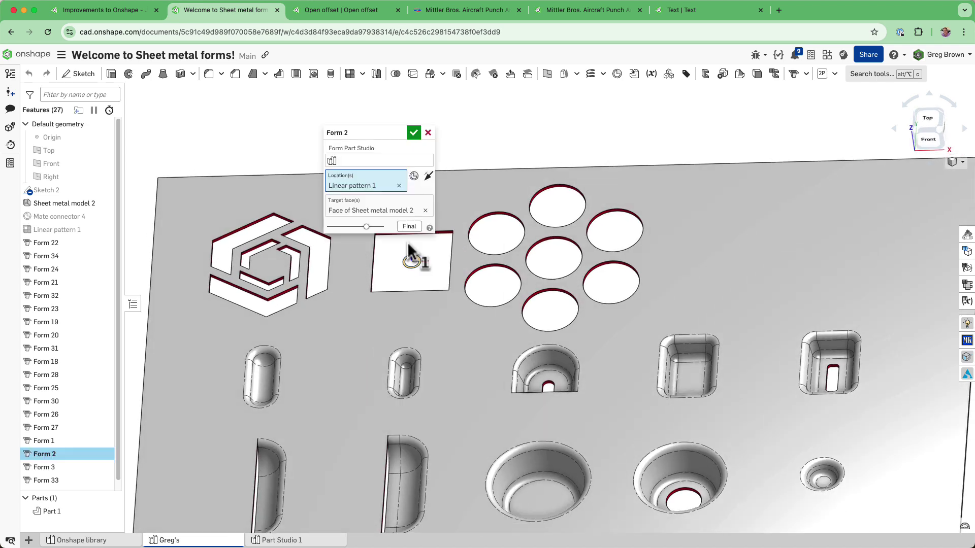
click(365, 161)
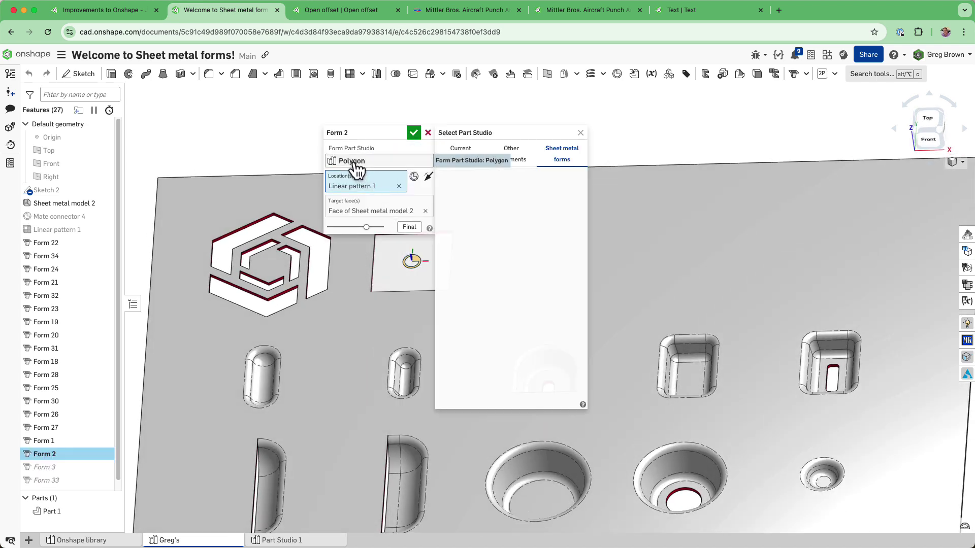
drag(392, 131, 282, 90)
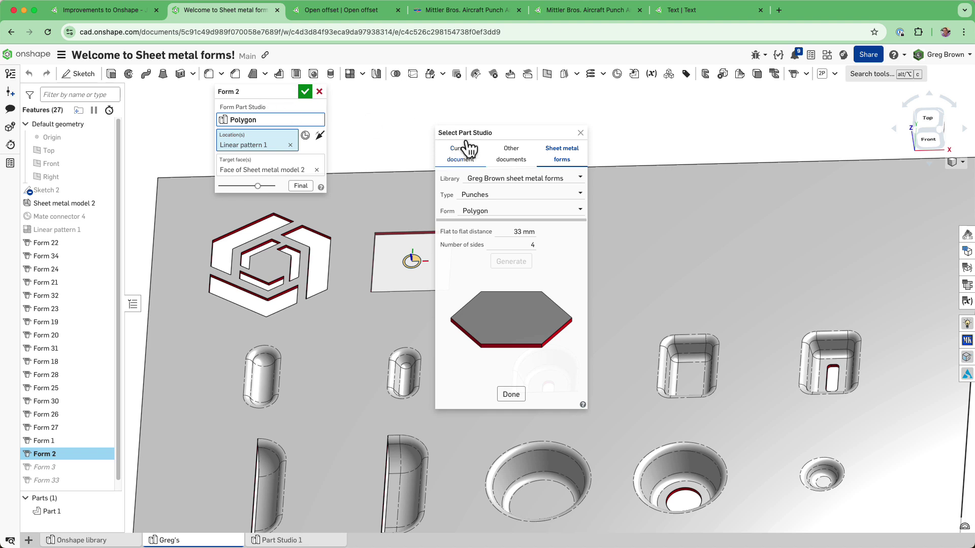
drag(475, 140, 541, 129)
click(586, 231)
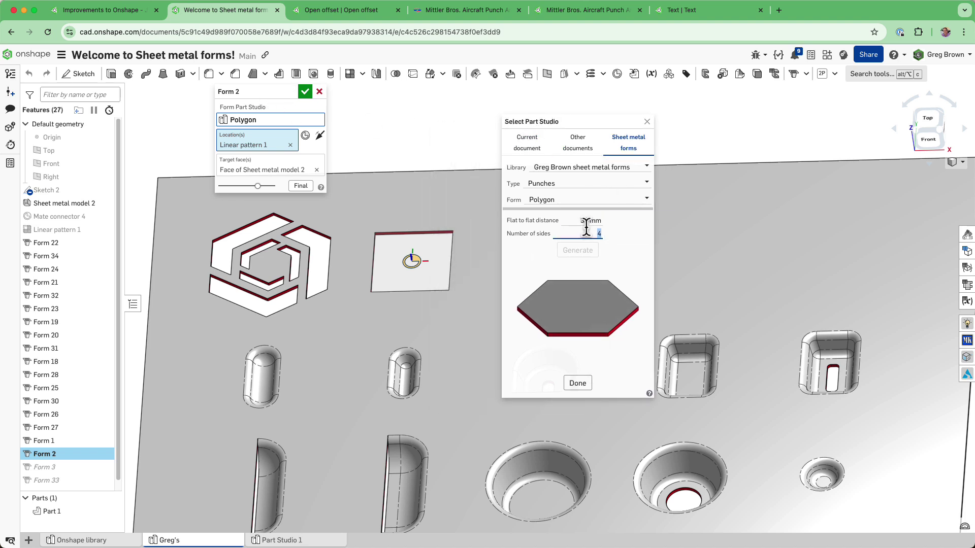
text(8)
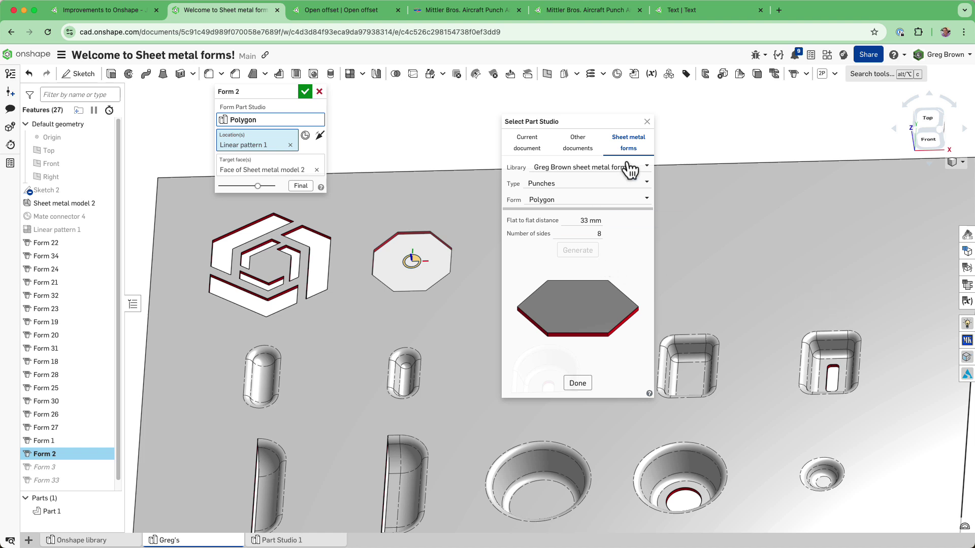
click(648, 122)
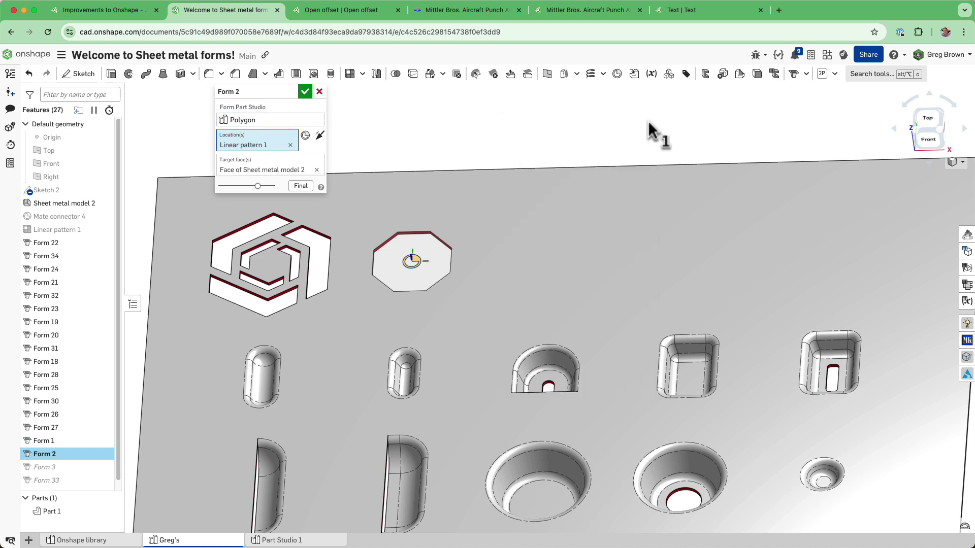
Examine the flared holes in the Mittler Bros. Aircraft Punch And Flares document, and return to discard the Form 2 edit.
click(543, 9)
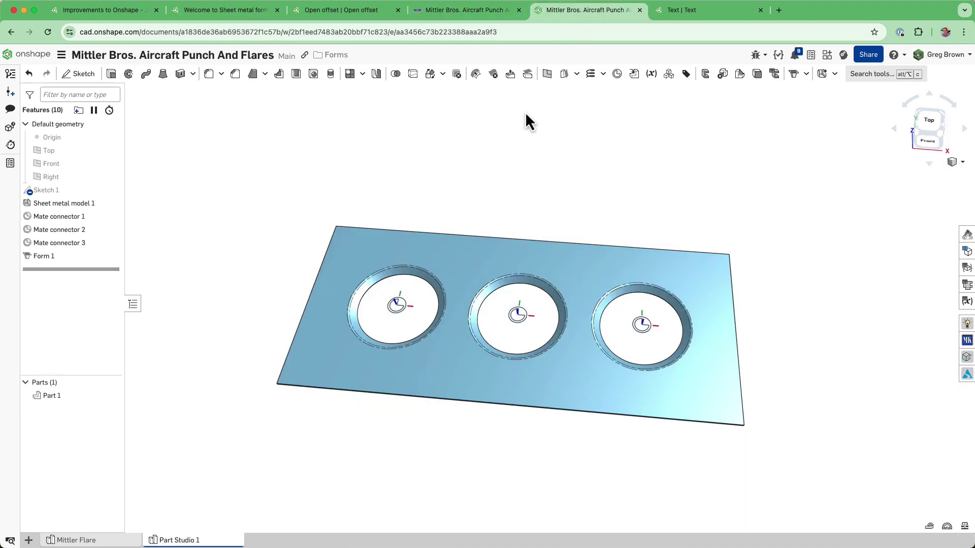
right_drag(504, 295, 454, 256)
scroll(424, 288, up, 6)
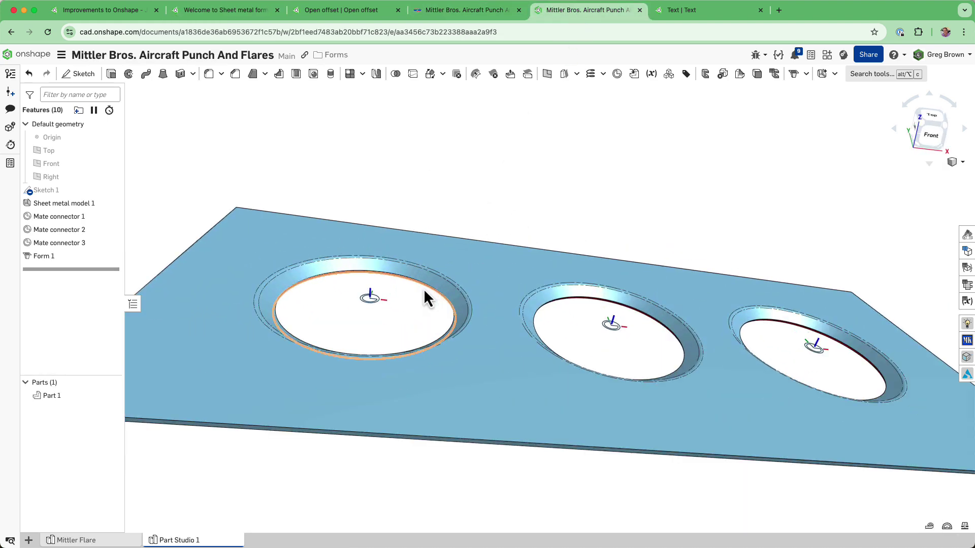
scroll(425, 291, down, 2)
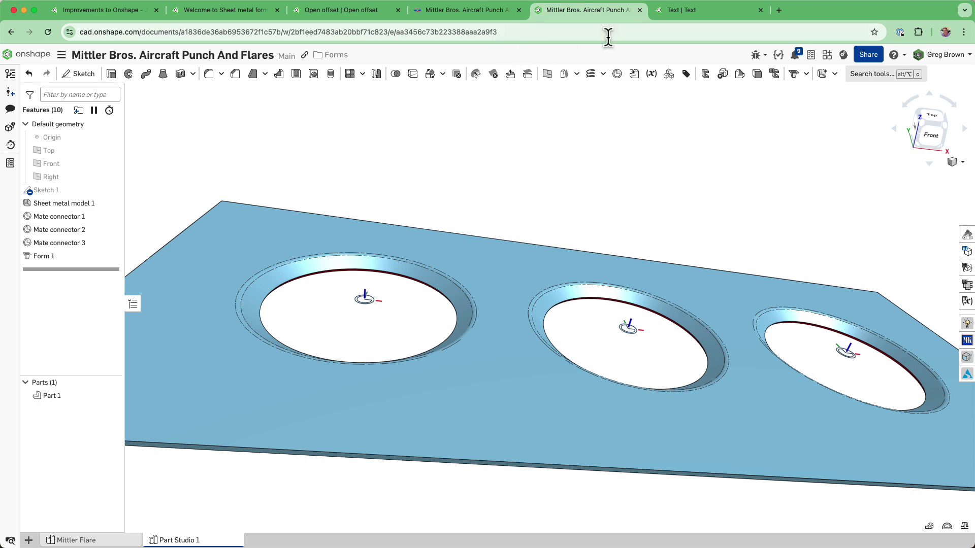
click(217, 14)
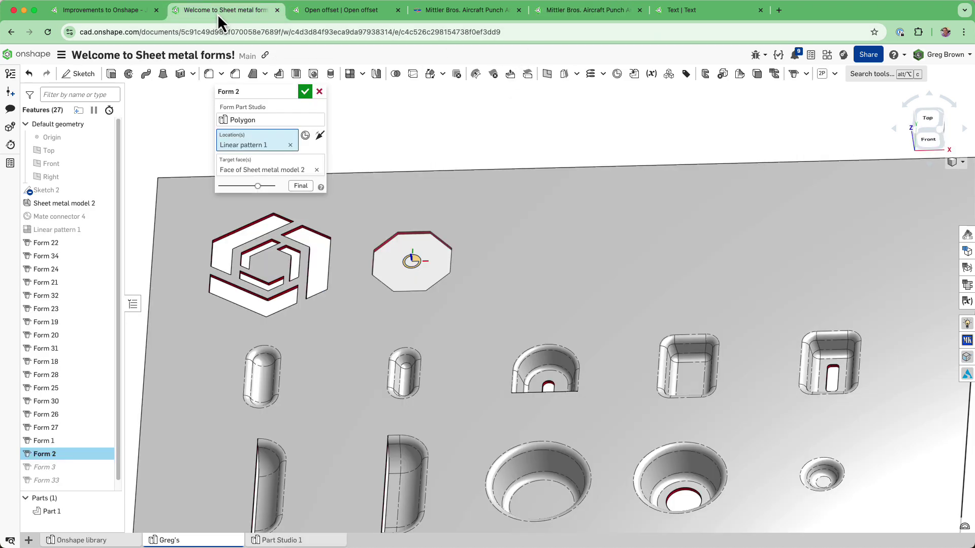
click(319, 92)
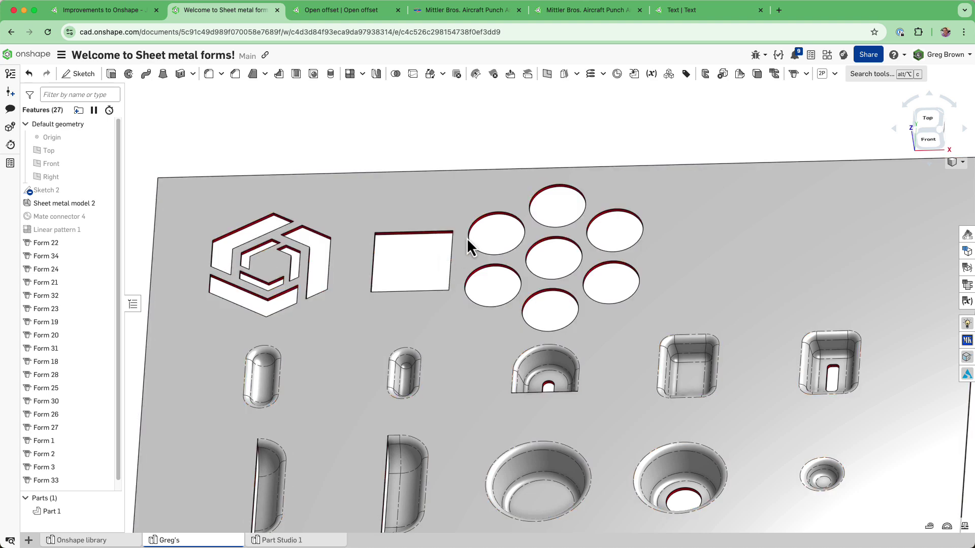
Edit the Spotty punch in Form 3 to a gap of 8 mm, regenerate it, and accept the feature.
right_click(491, 215)
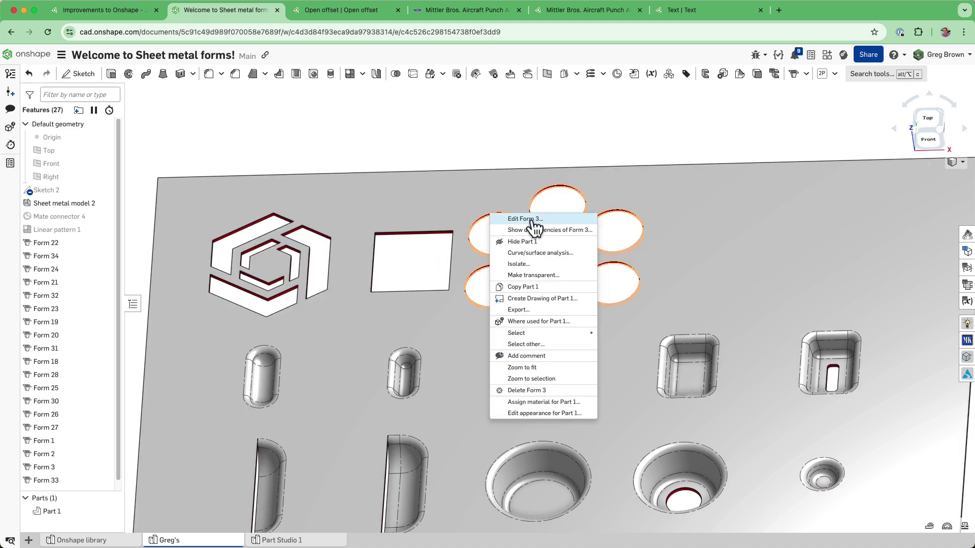
click(532, 222)
click(260, 127)
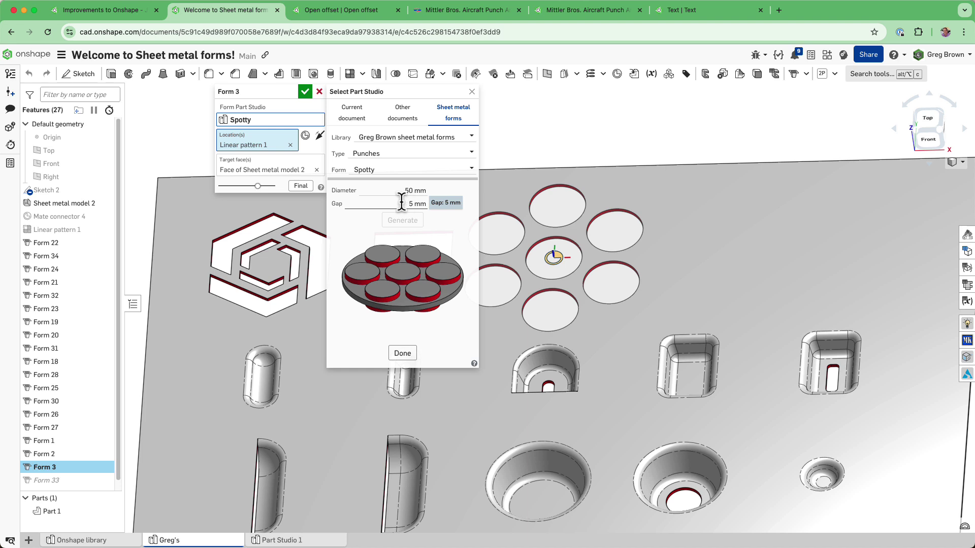
click(401, 202)
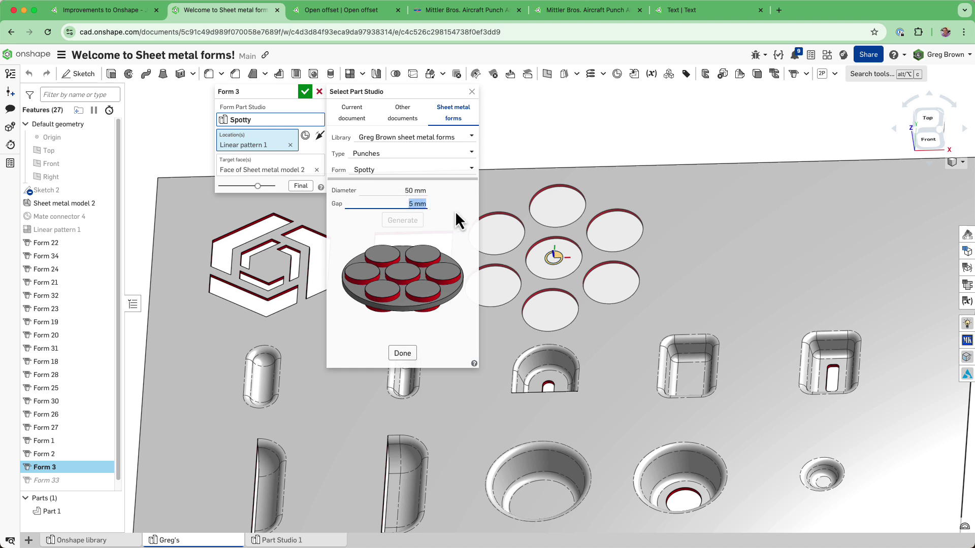
text(8)
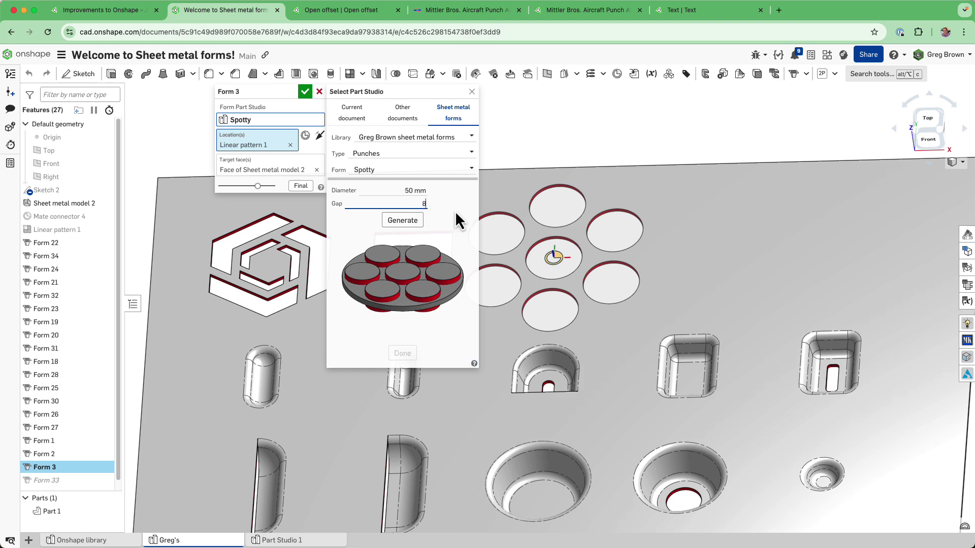
click(417, 220)
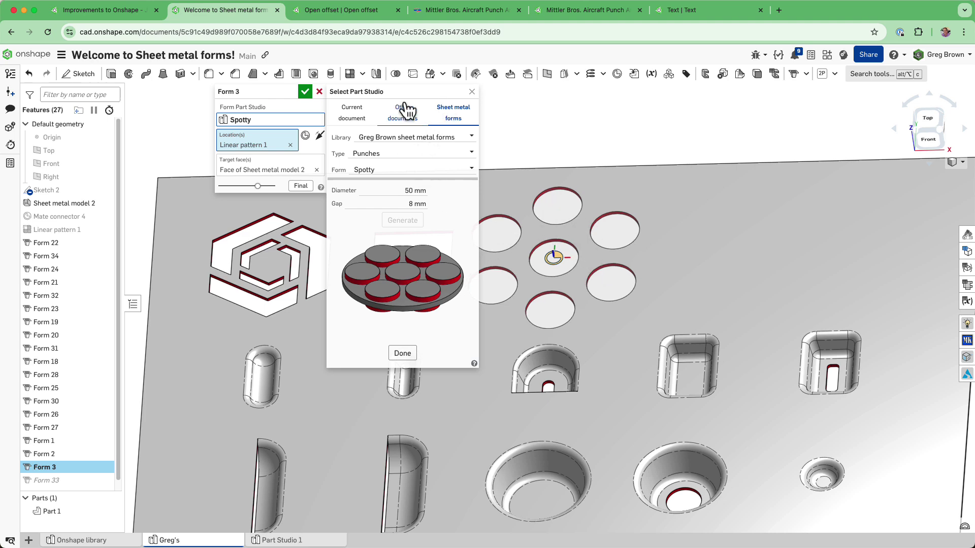
click(304, 92)
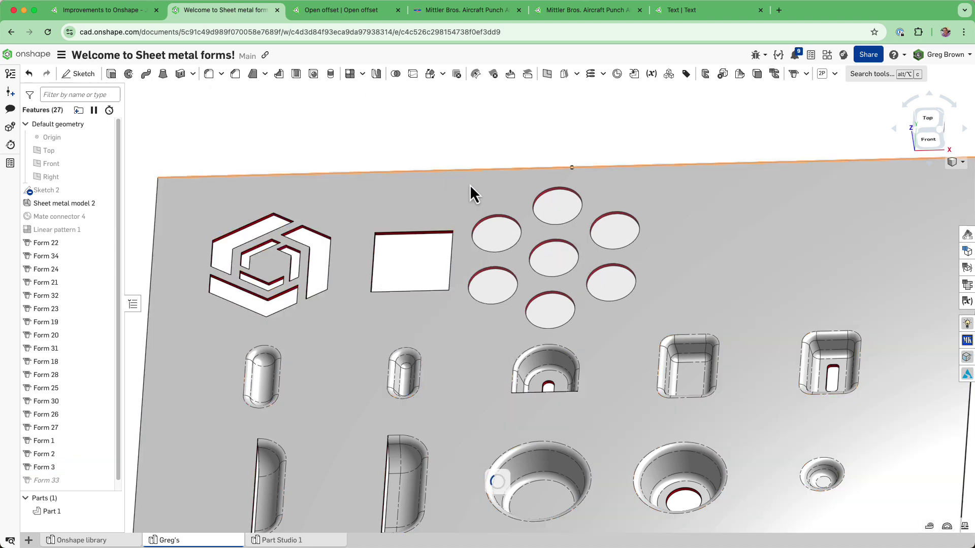
Examine the rows of punches and forms across the sample sheet, down to the Onshape text form.
right_drag(470, 185, 478, 210)
scroll(476, 209, down, 10)
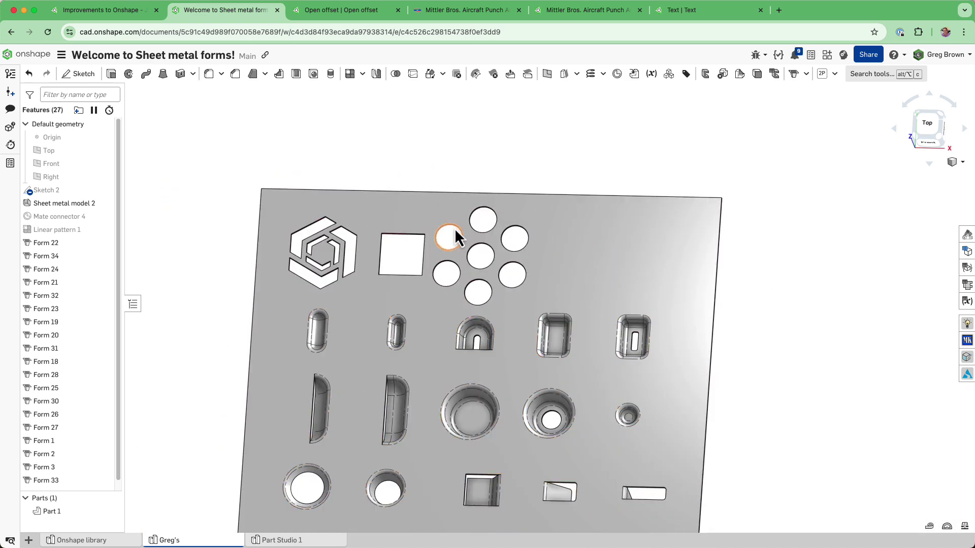
right_drag(455, 228, 458, 222)
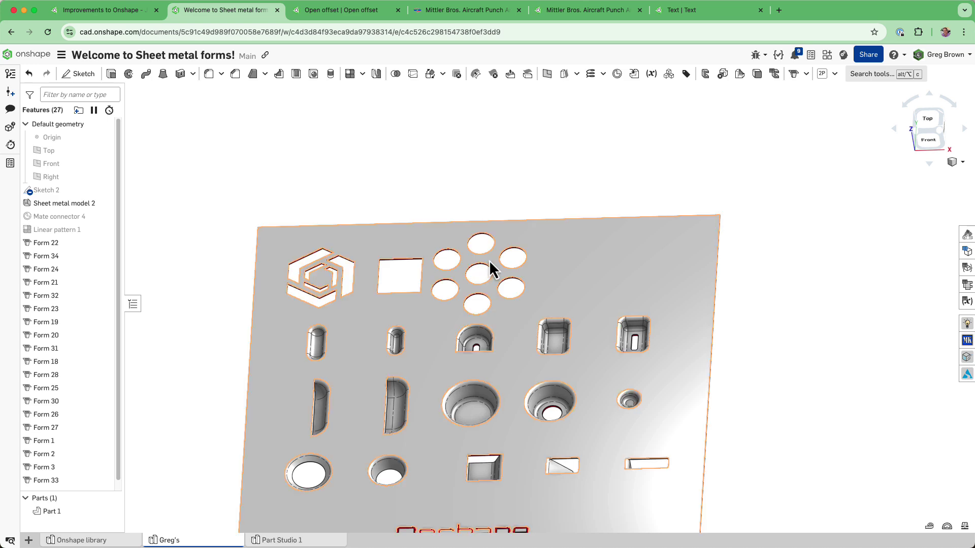
middle_drag(489, 260, 487, 214)
right_drag(495, 184, 541, 300)
scroll(541, 300, up, 2)
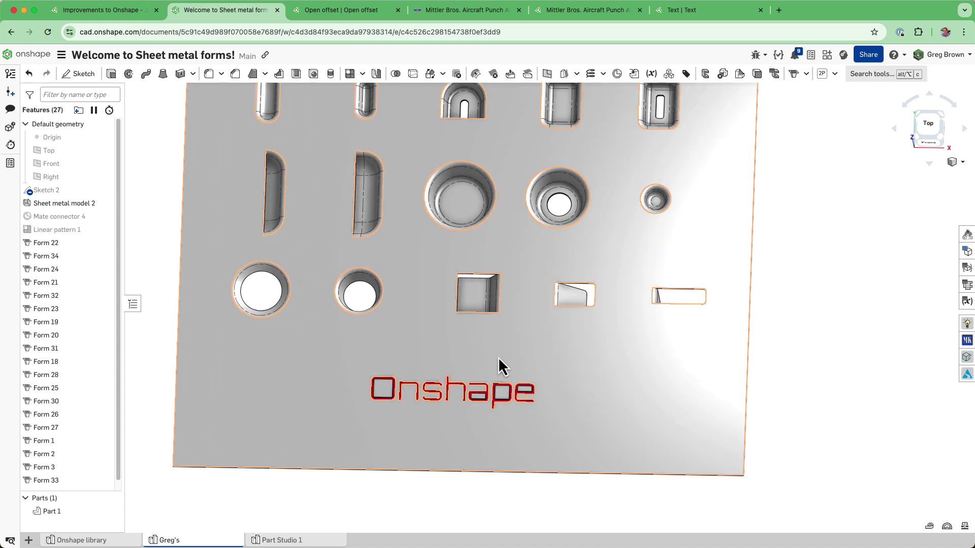
key(p)
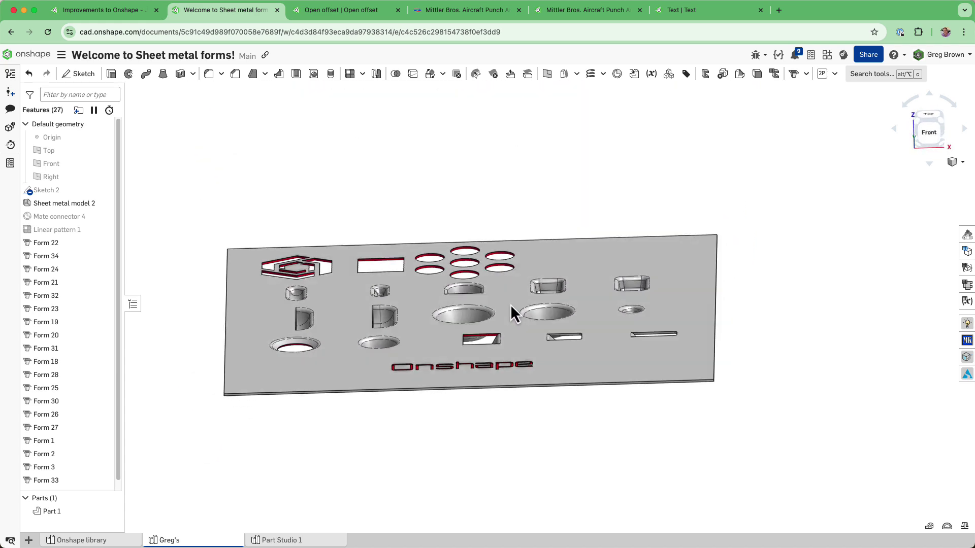
right_drag(482, 324, 466, 412)
scroll(510, 375, up, 6)
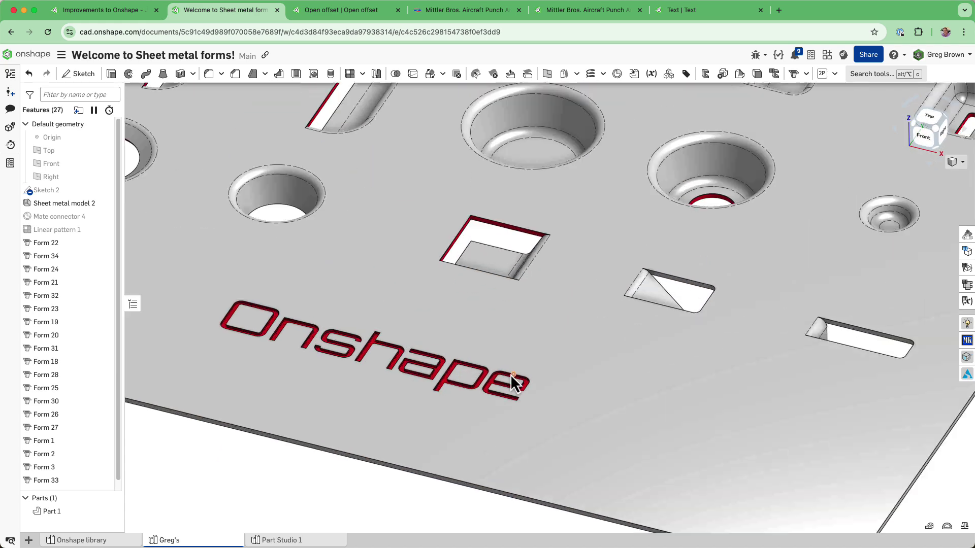
mouse_move(508, 378)
right_down()
mouse_move(513, 354)
mouse_move(510, 412)
mouse_move(506, 398)
right_up()
scroll(507, 398, down, 4)
scroll(441, 405, down, 1)
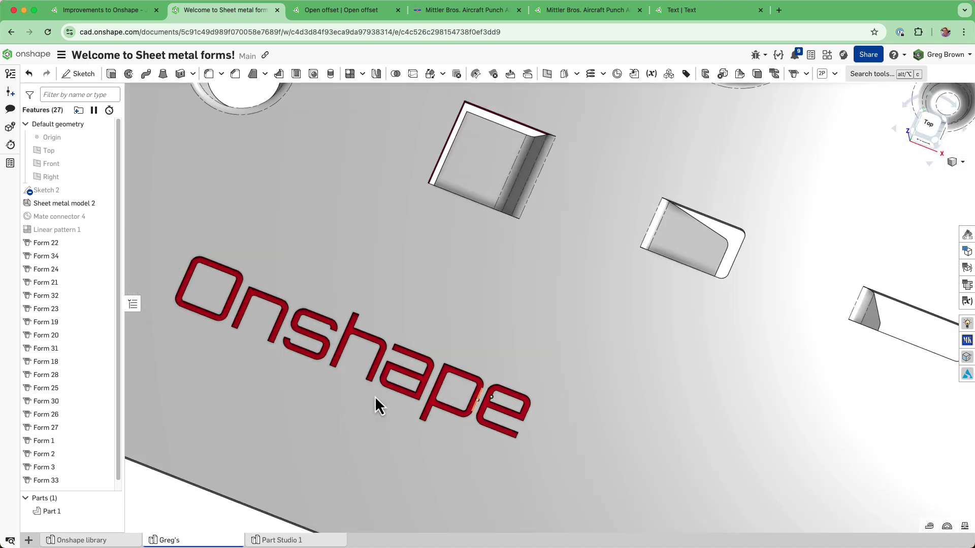
Open the Onshape text's Form 33 for editing and display its Form Part Studio library settings.
right_drag(316, 342, 586, 330)
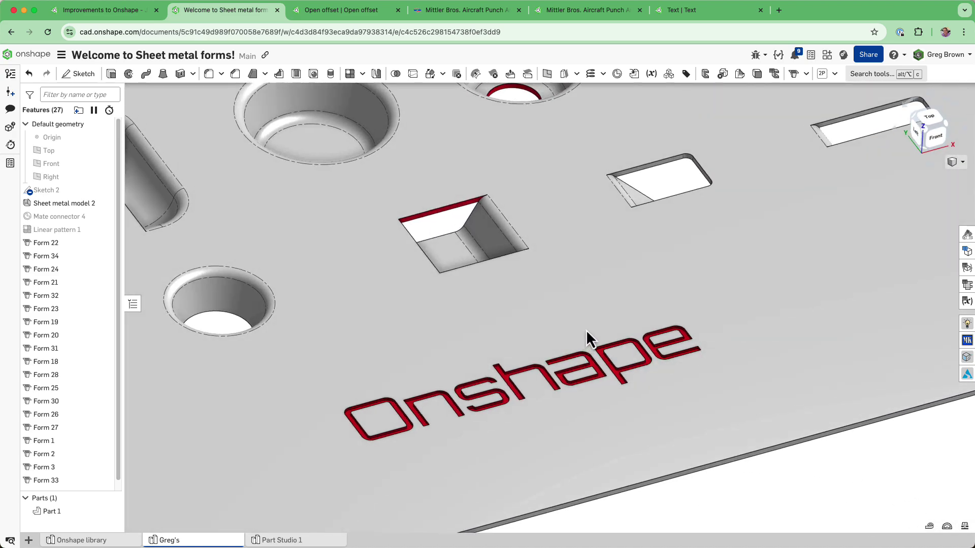
scroll(402, 412, up, 3)
scroll(403, 409, up, 1)
right_click(395, 401)
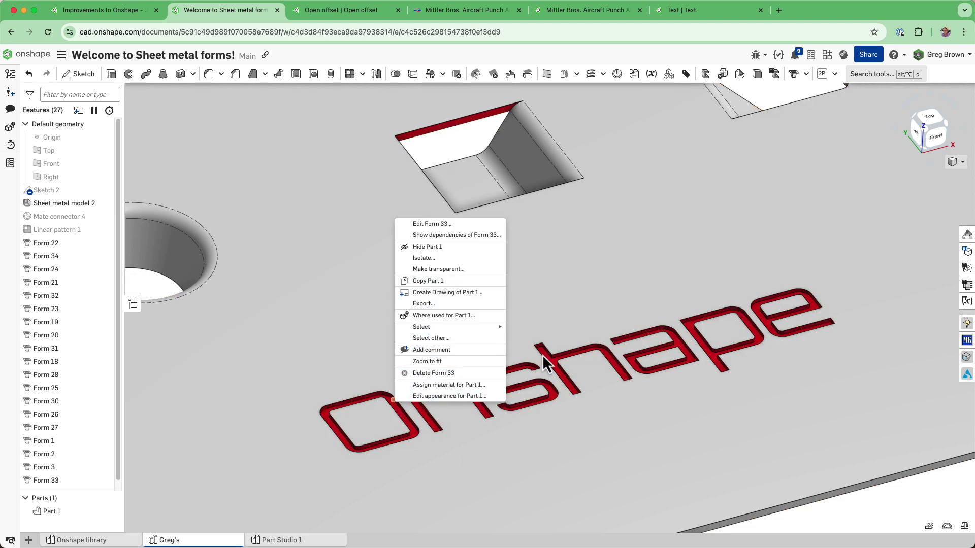
click(452, 224)
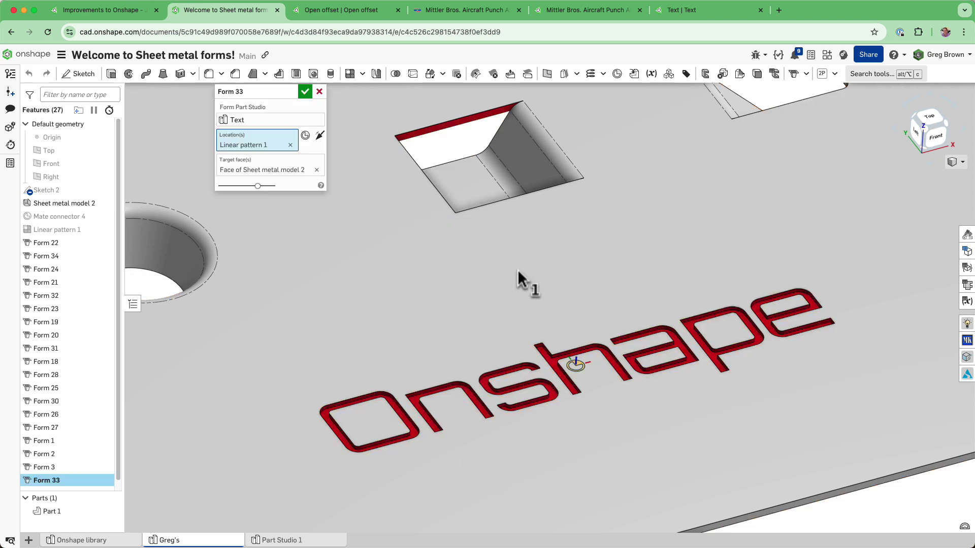
click(278, 122)
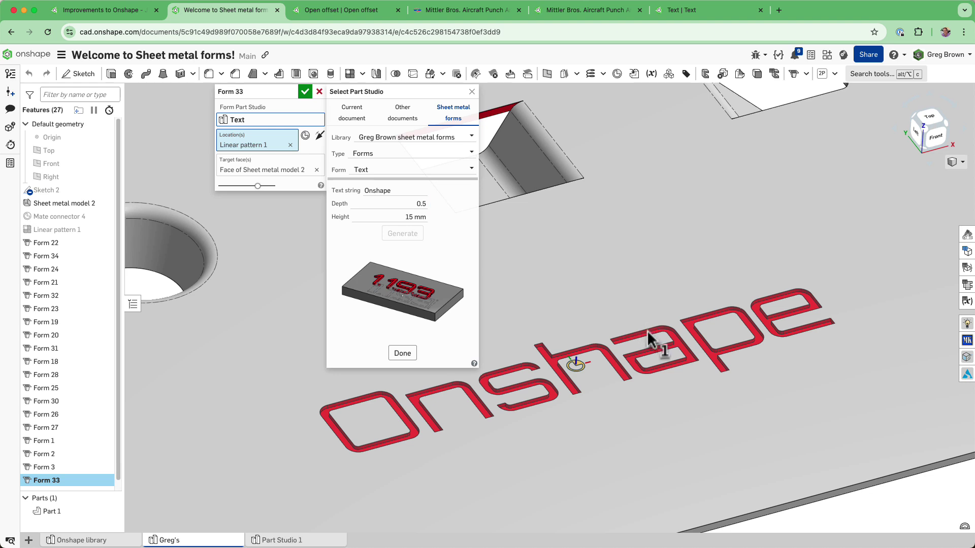
Try a depth of 0.1 for the Onshape text form and close its library settings without generating.
click(407, 203)
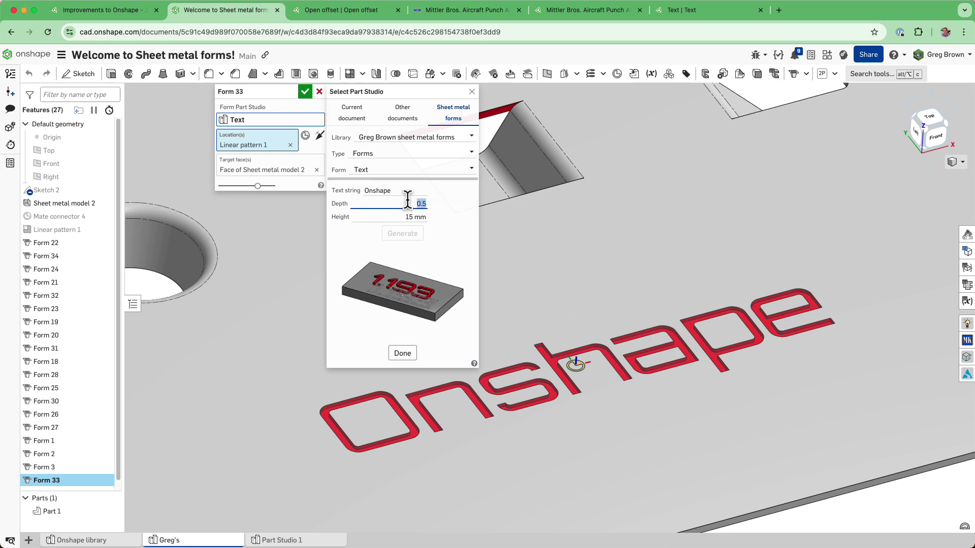
key(Down)
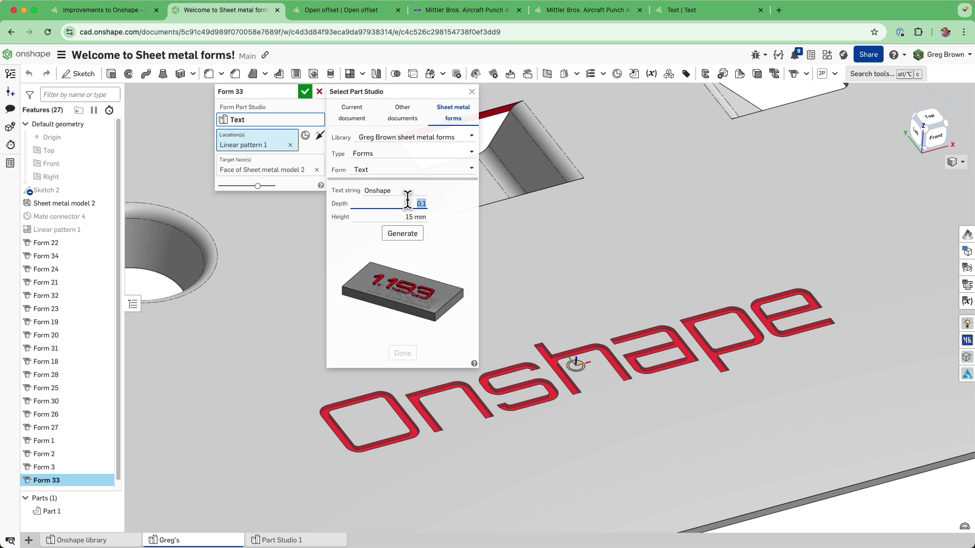
scroll(407, 199, up, 4)
click(471, 91)
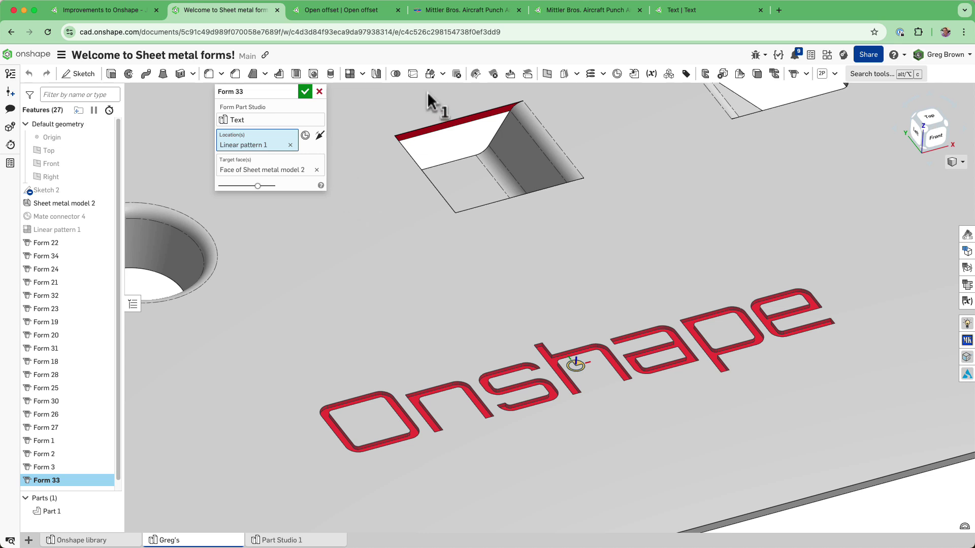
Change the Form 33 text string to 1.193 in its library settings, regenerate the form, and accept the feature.
click(247, 123)
drag(390, 191, 379, 192)
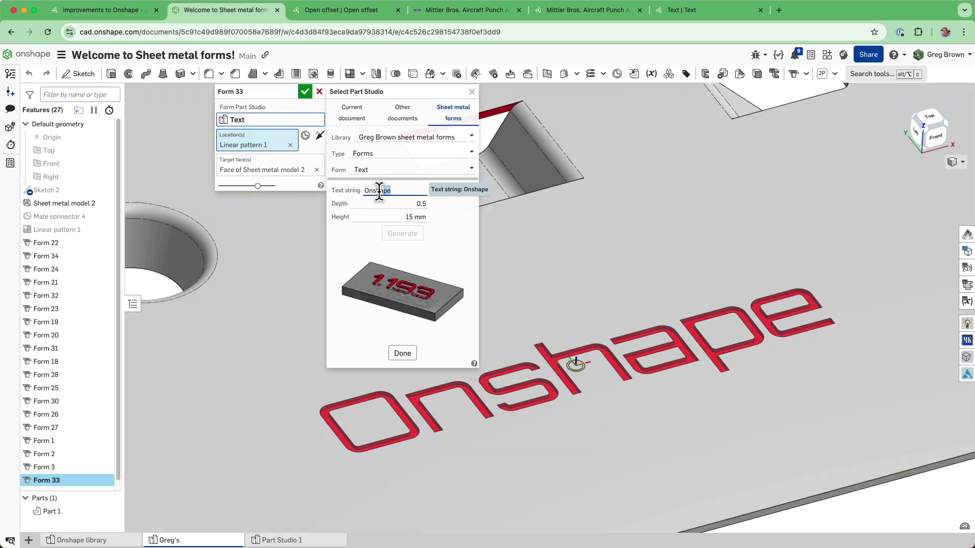
text(1.193)
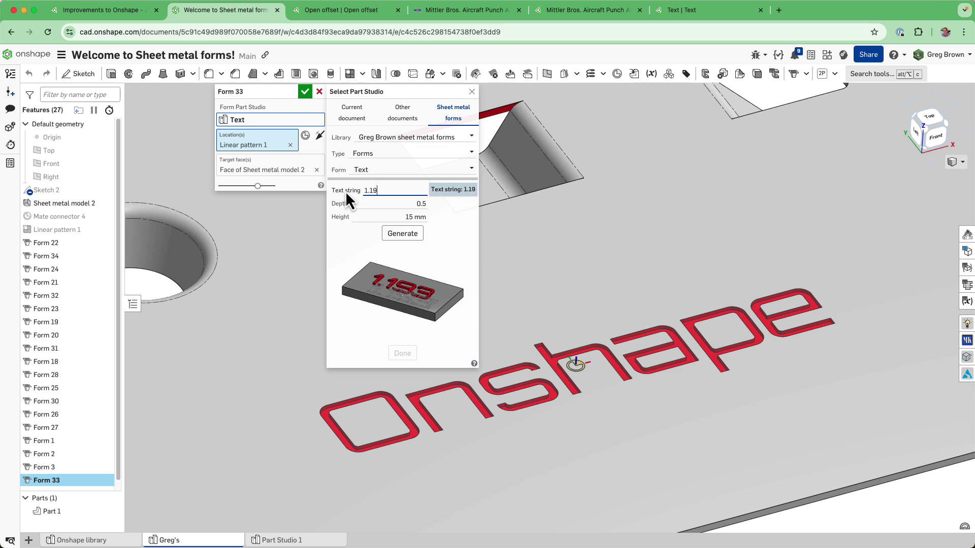
click(402, 234)
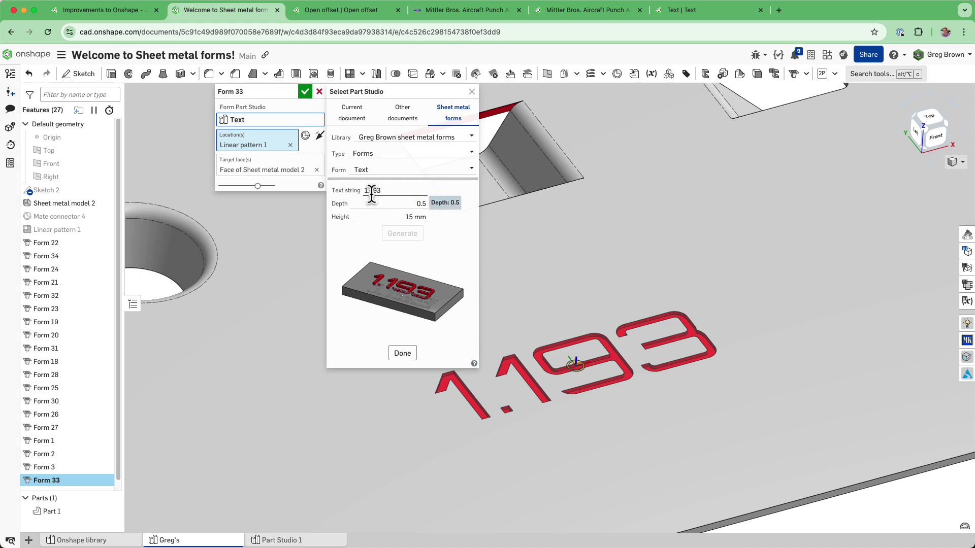
right_drag(618, 376, 540, 326)
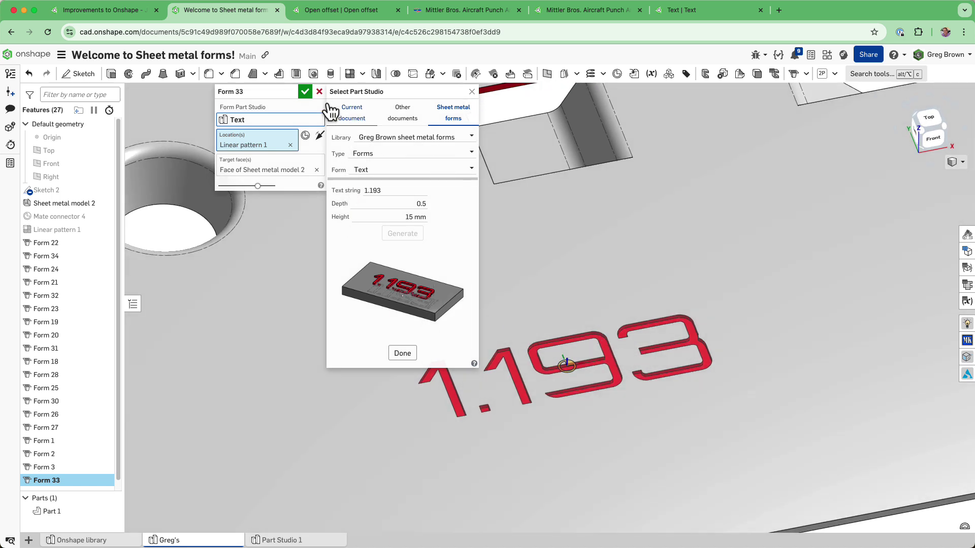
click(305, 92)
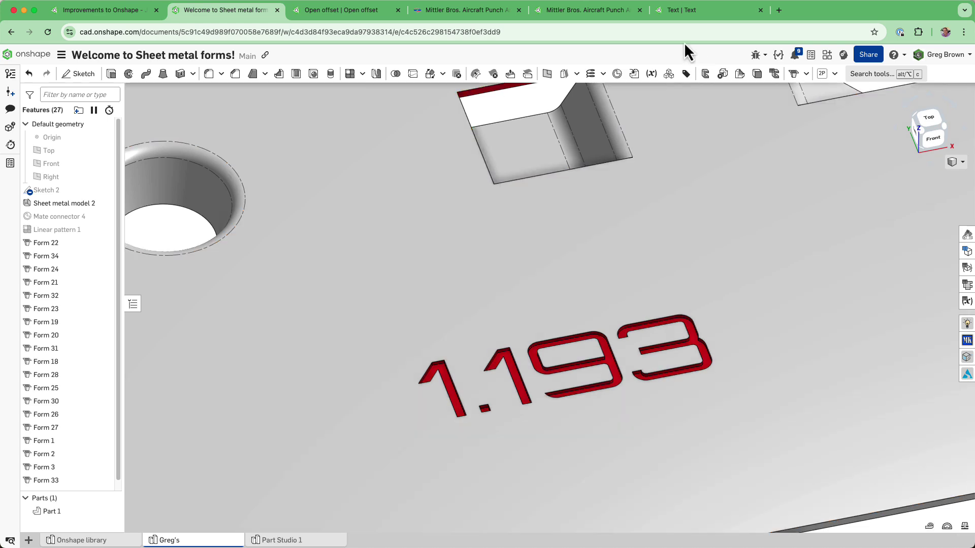
Switch to the Text form's source document and roll the feature history back to just after Sketch 1.
click(691, 17)
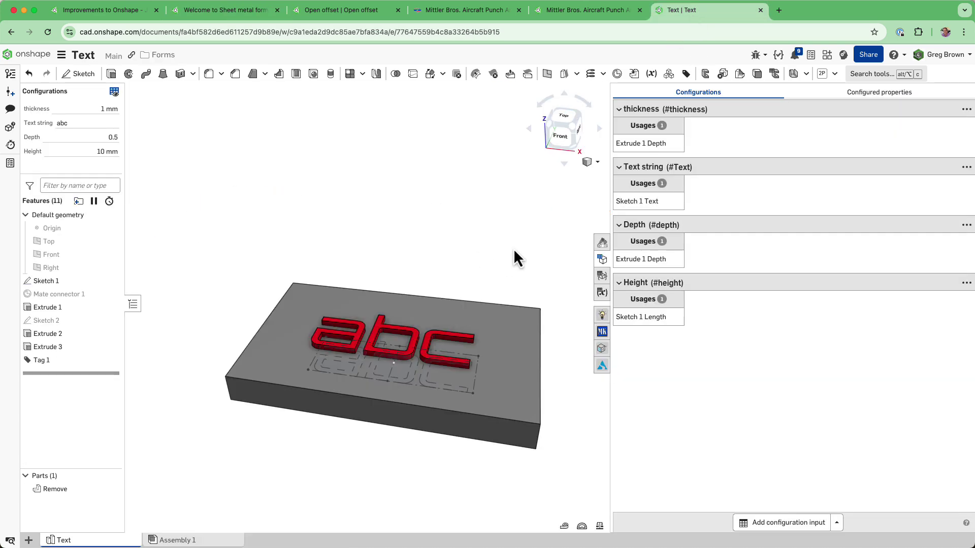
right_drag(514, 248, 464, 248)
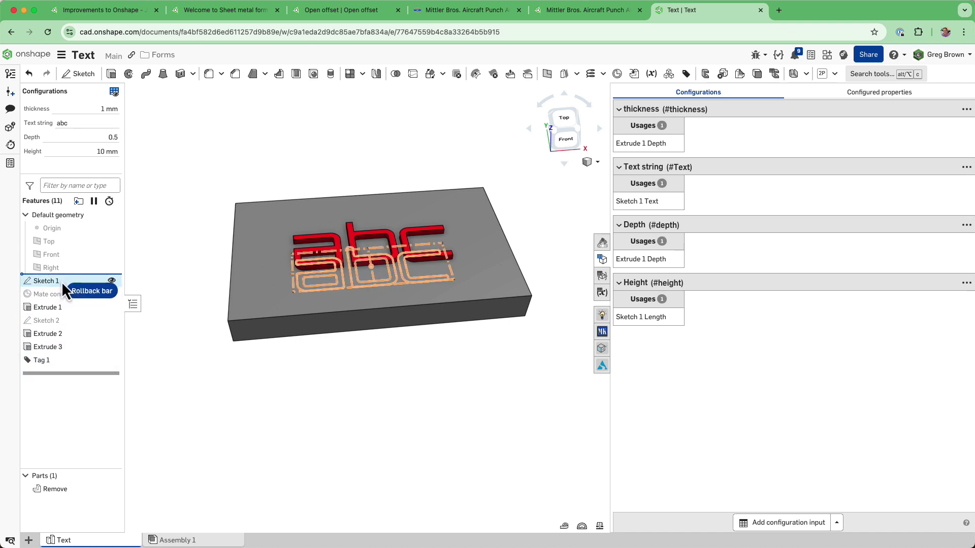
click(64, 299)
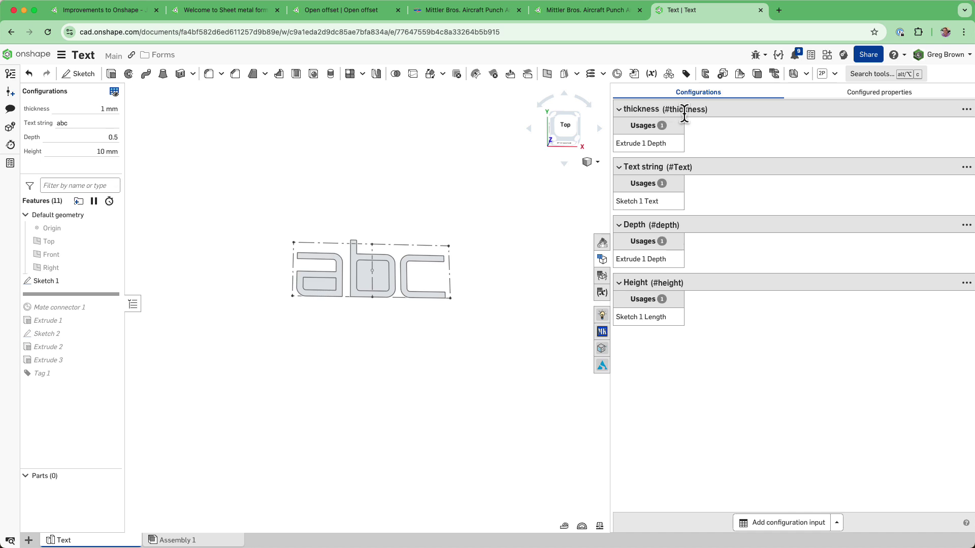
Examine the thickness, Text string and Depth configuration variables and their variable names in the Text form document.
drag(670, 109, 705, 110)
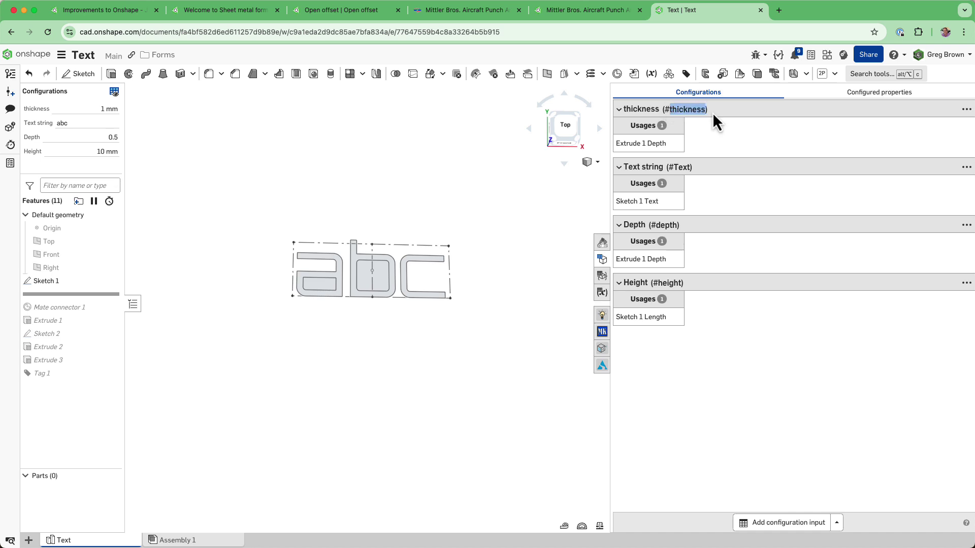
click(760, 170)
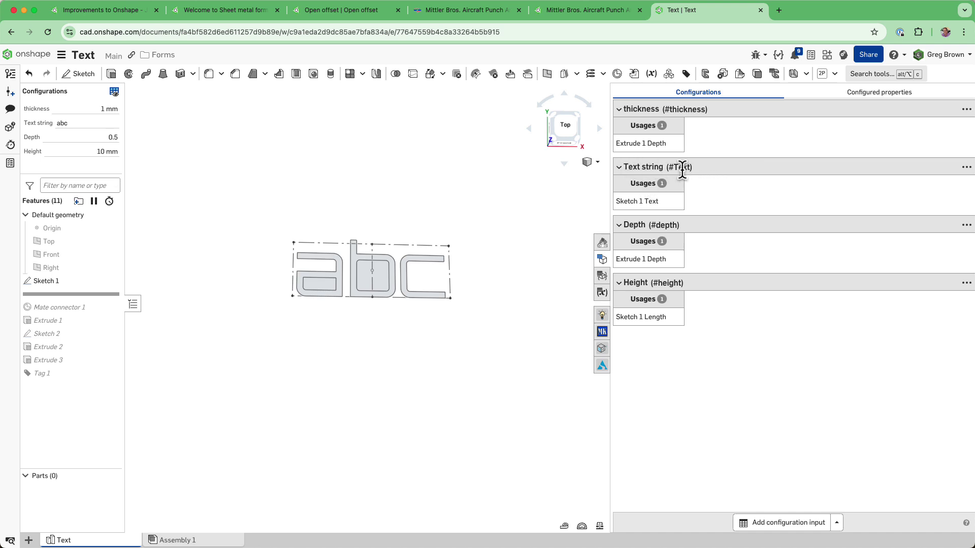
drag(668, 167, 690, 167)
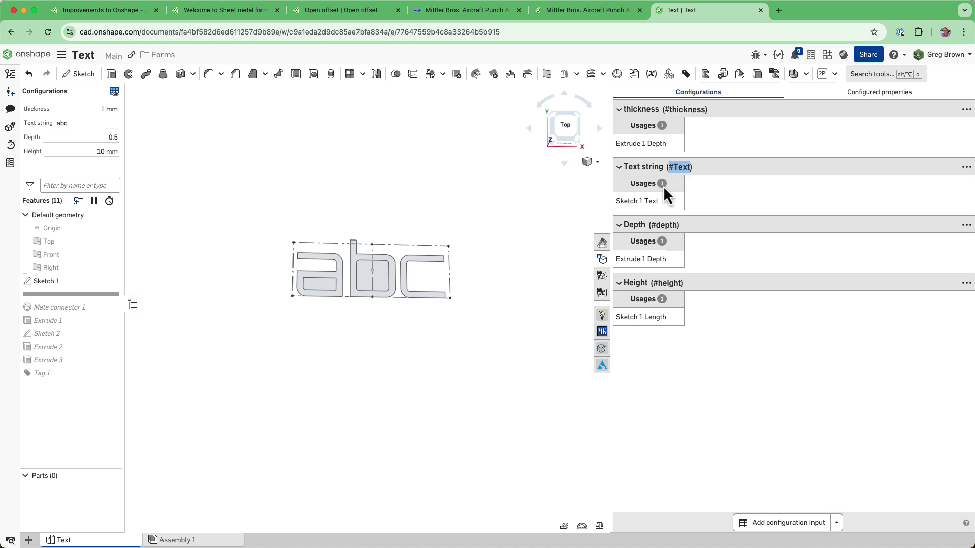
drag(649, 225, 683, 234)
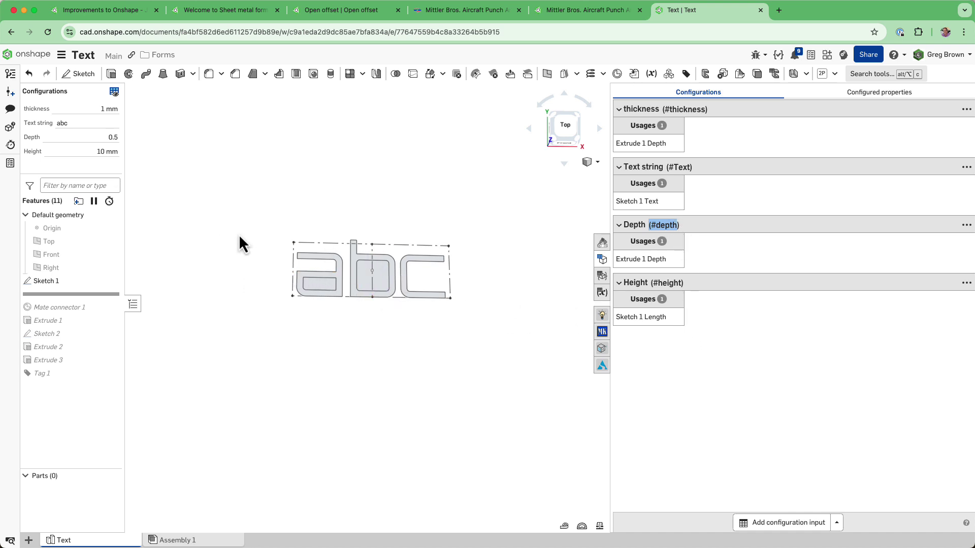
Inspect the text entry's expression in Sketch 1 and leave the sketch without making changes.
right_click(291, 260)
click(301, 265)
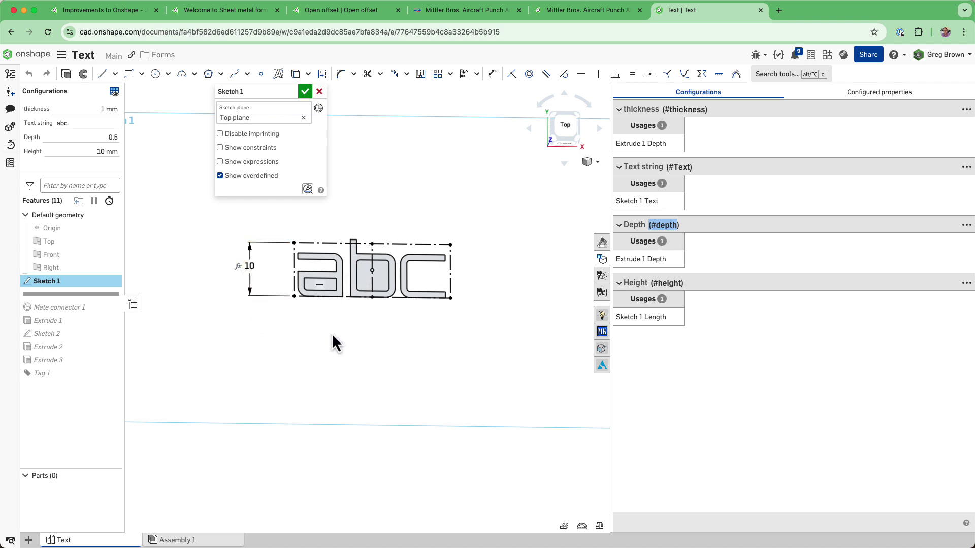
right_click(330, 254)
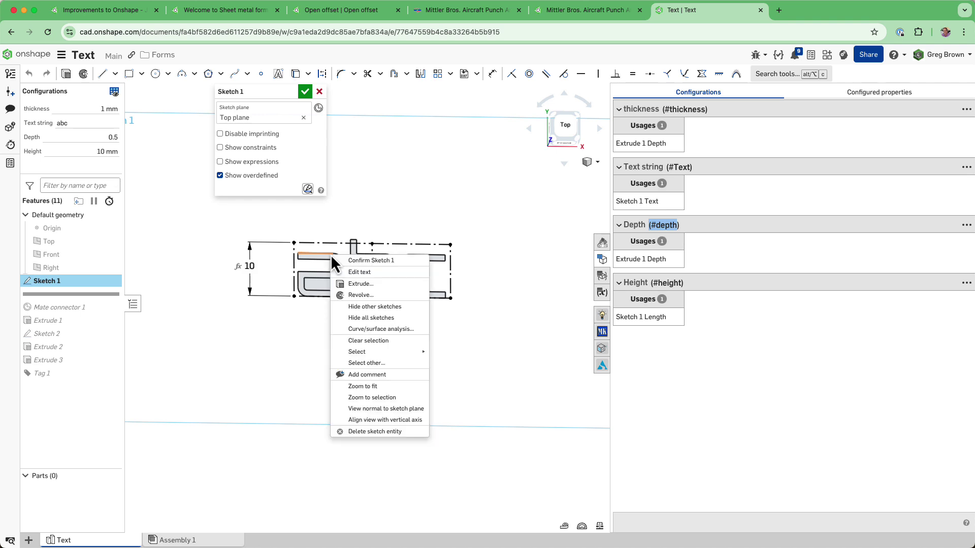
click(362, 273)
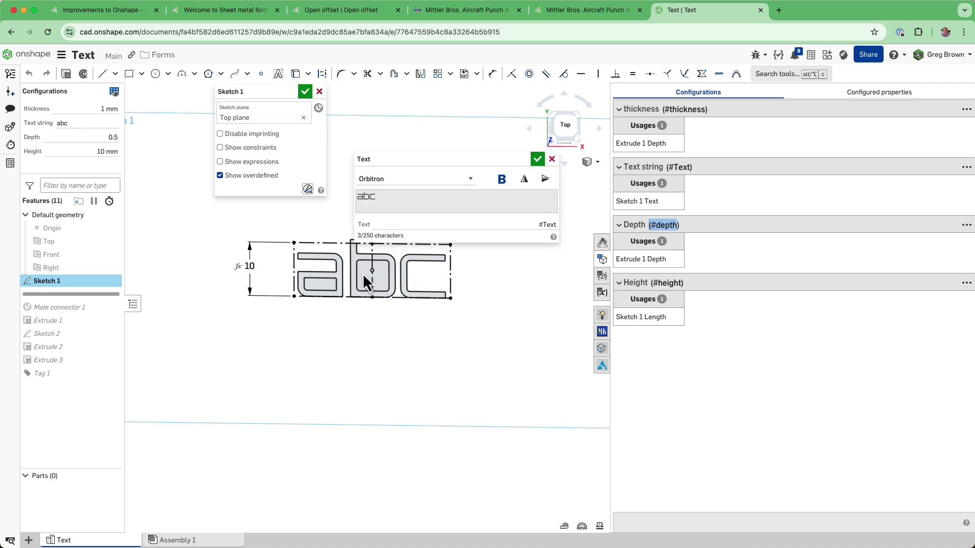
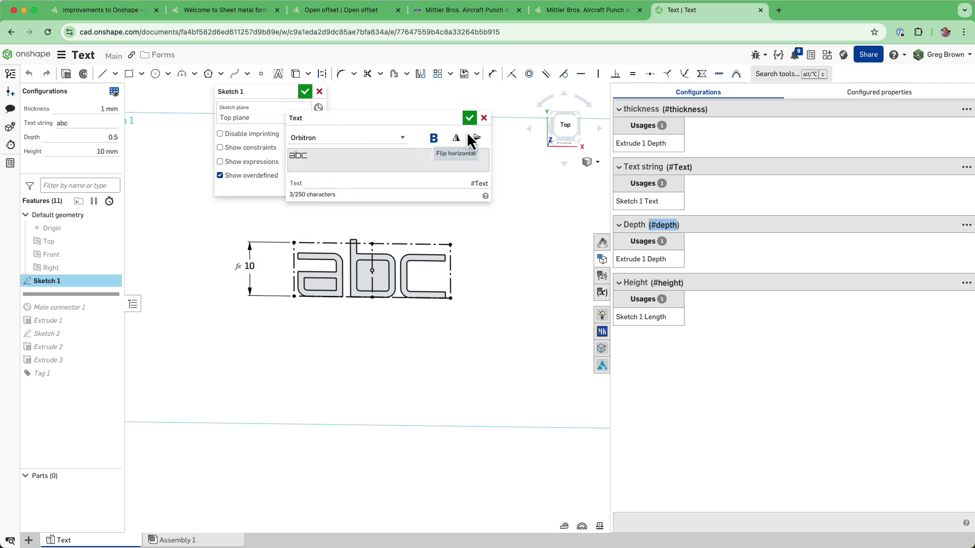
click(484, 118)
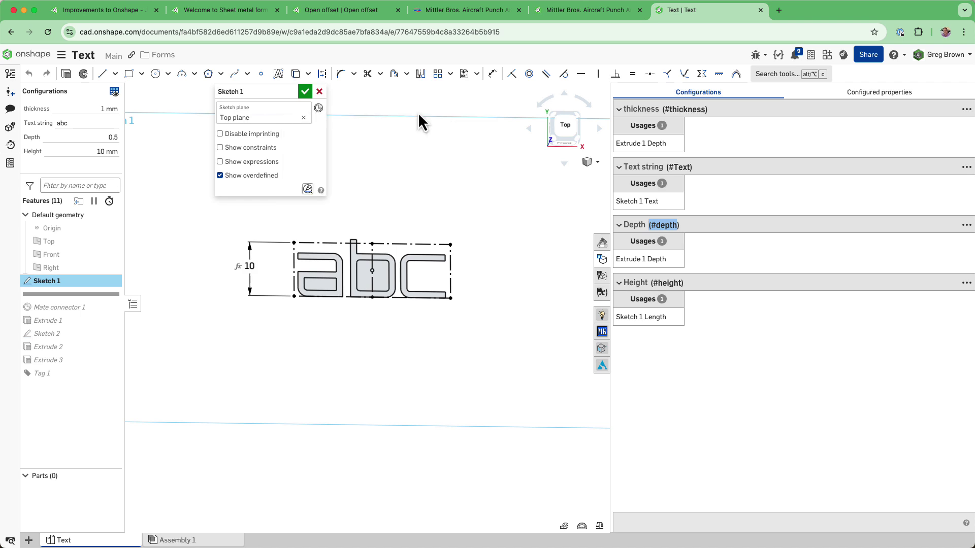
click(319, 92)
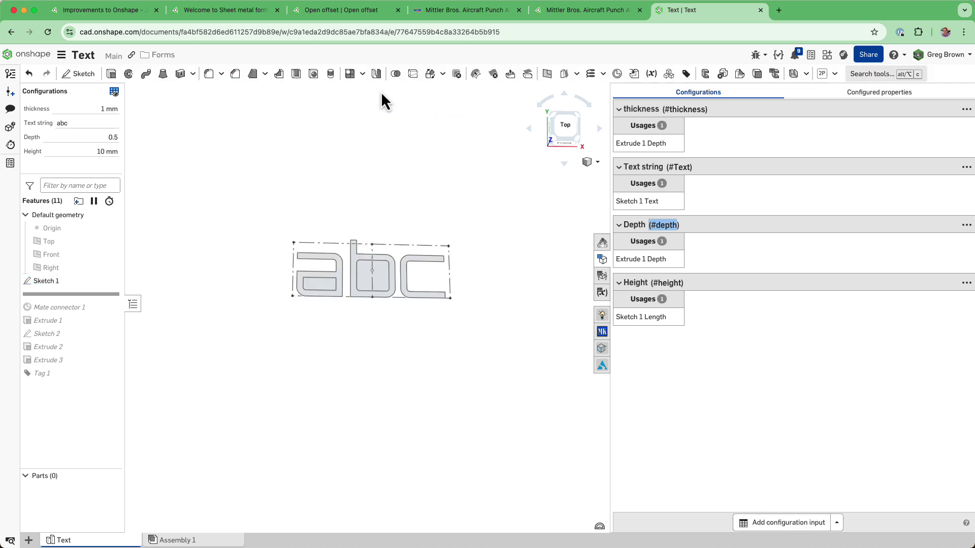
Start a new sketch on the Top plane and draw a text box above the existing abc text.
click(79, 74)
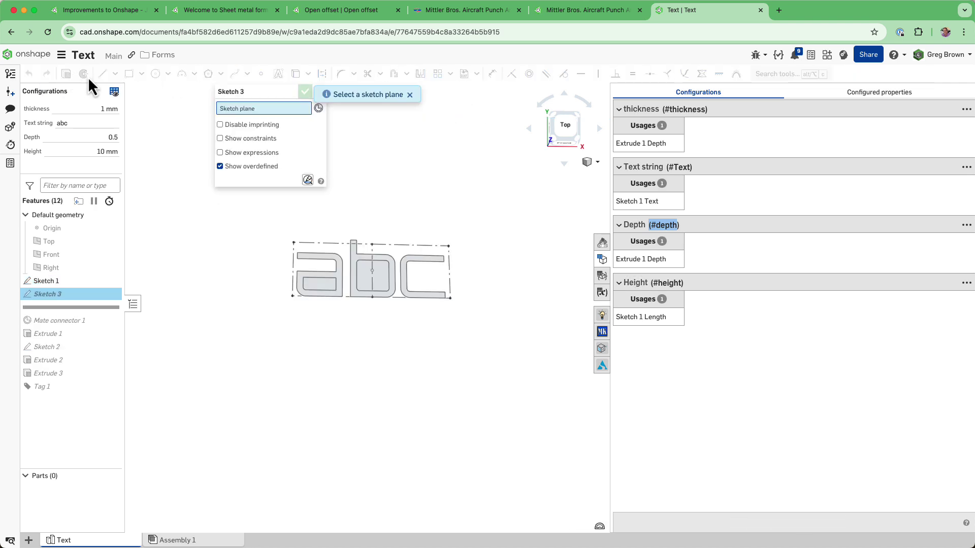
click(72, 243)
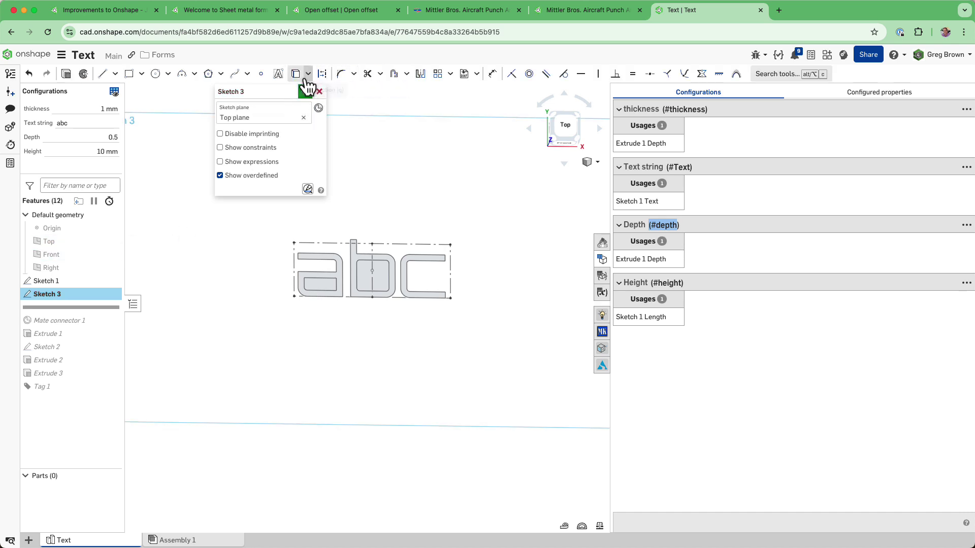
click(278, 73)
drag(359, 204, 500, 149)
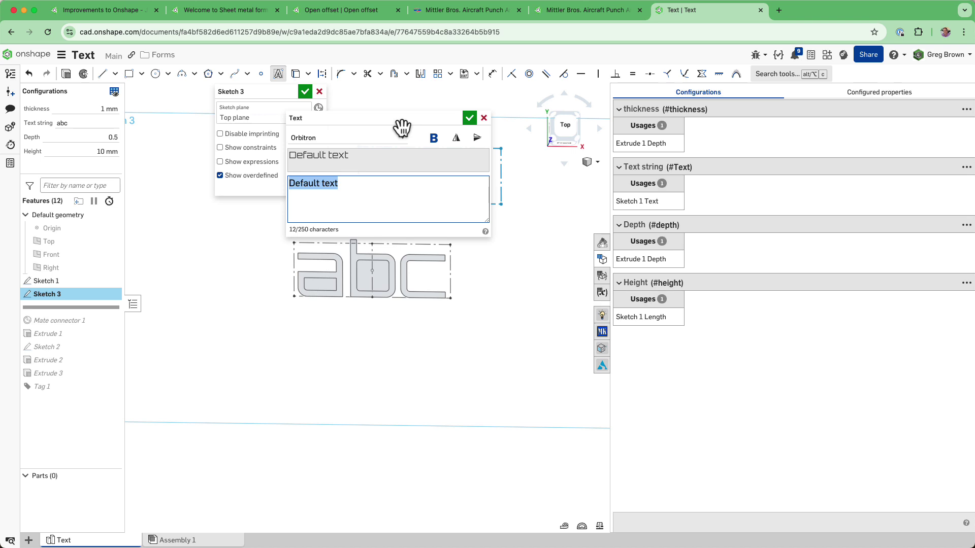
Try the fixed text "normally you do this" in the new text box and clear it.
text(normal)
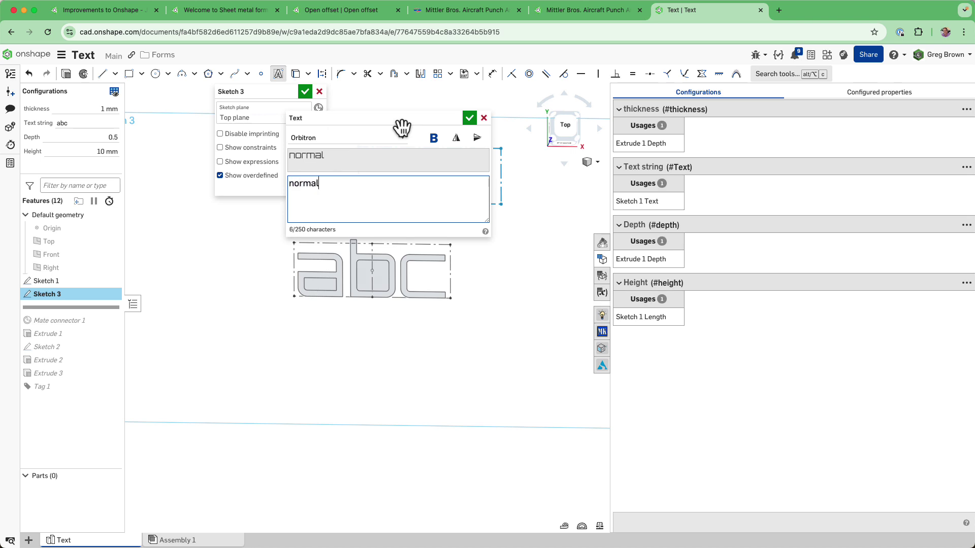
text(ly you do this)
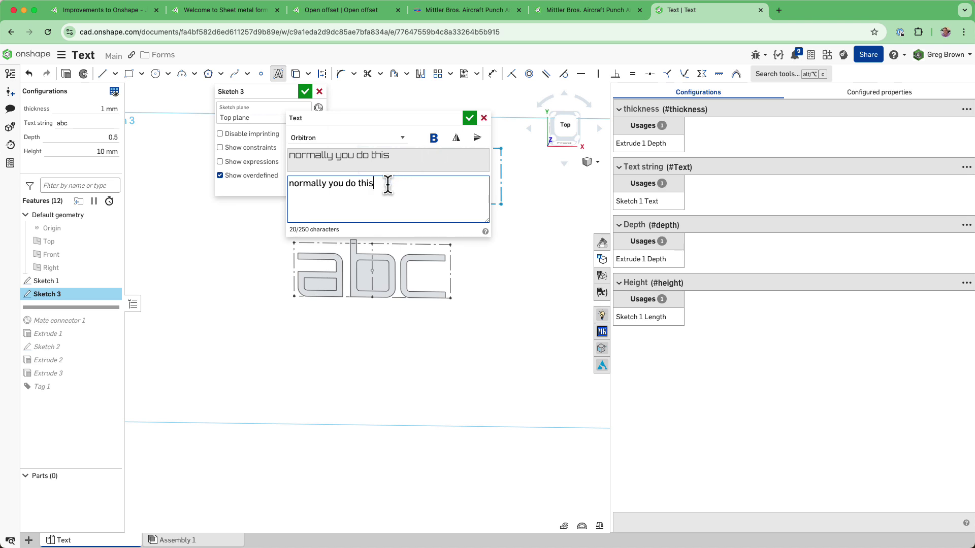
drag(409, 185, 276, 185)
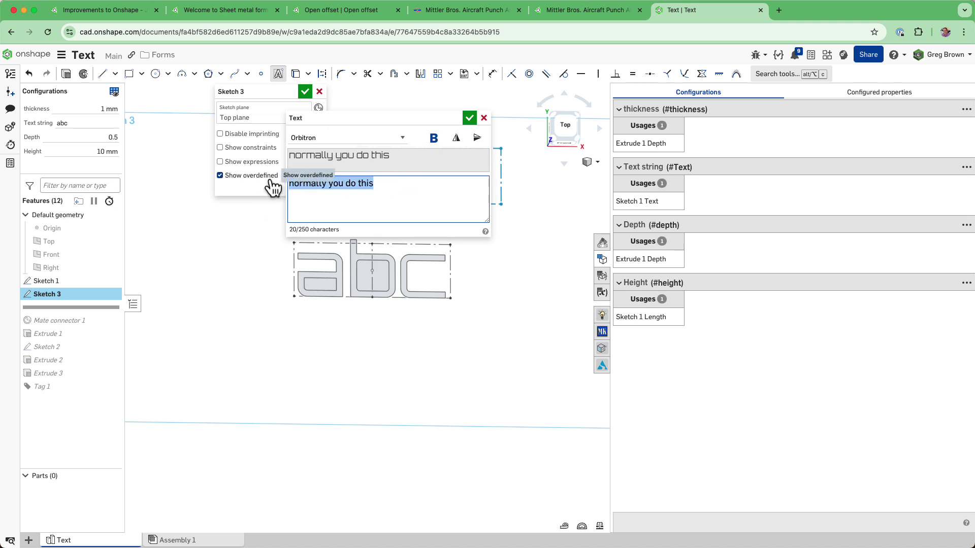
key(BackSpace)
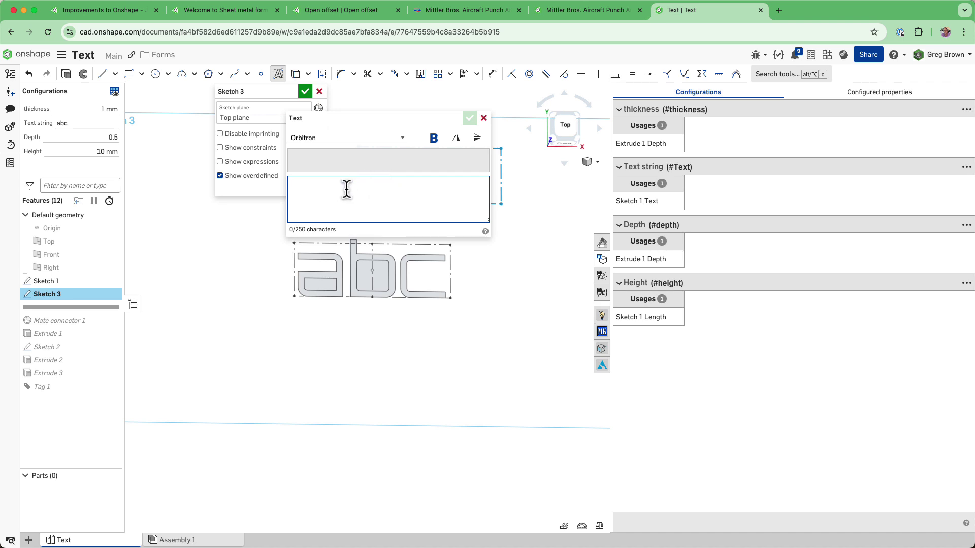
Convert the new sketch text to an expression driven by the #Text variable, and accept the text and sketch.
right_click(322, 188)
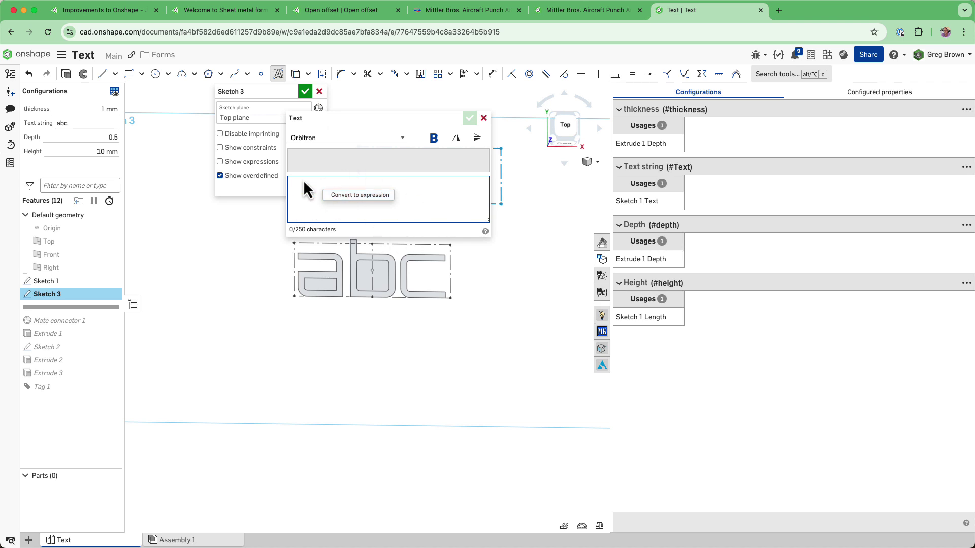
click(378, 195)
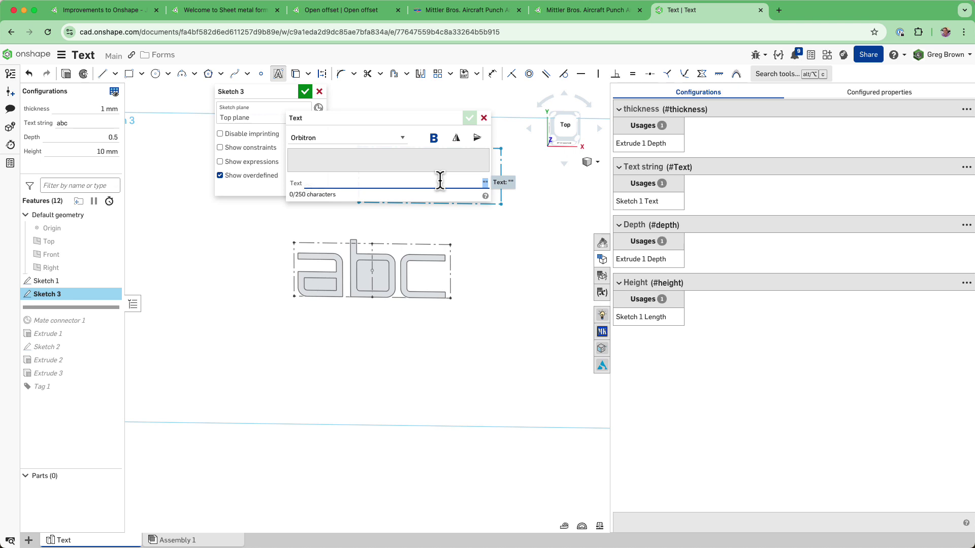
text(#)
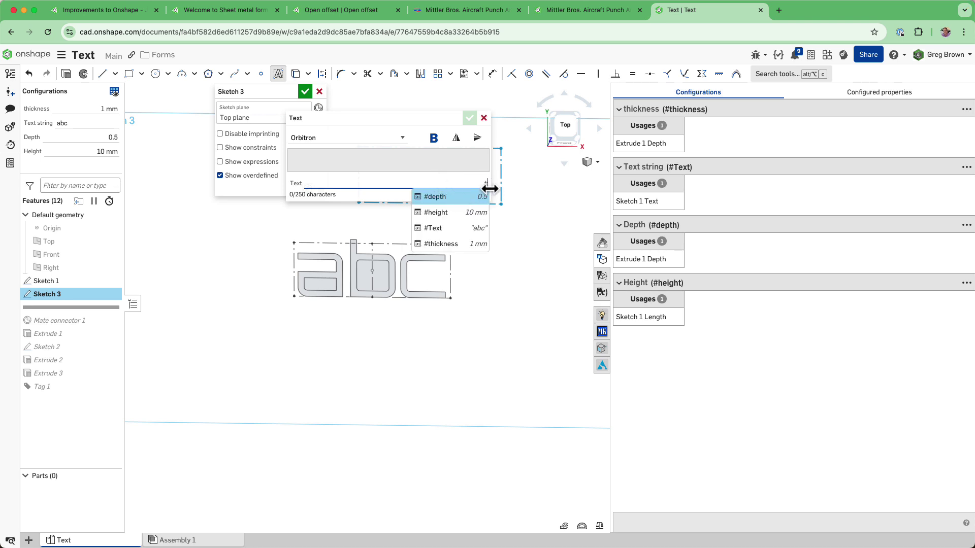
click(436, 228)
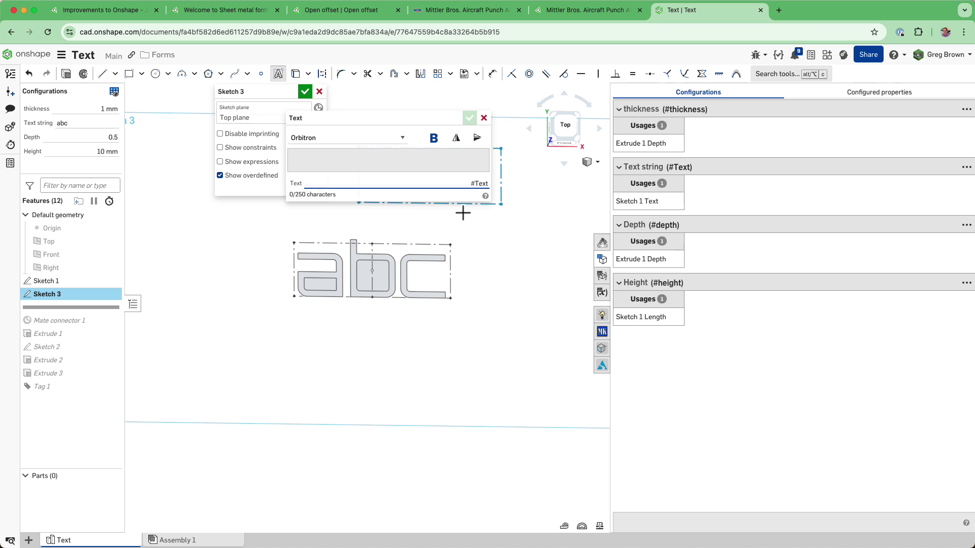
key(Return)
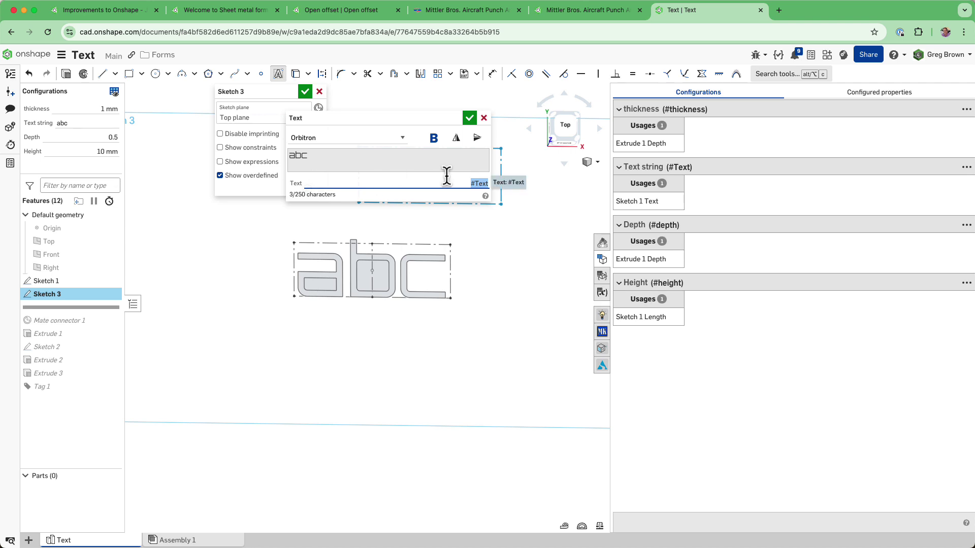
click(469, 117)
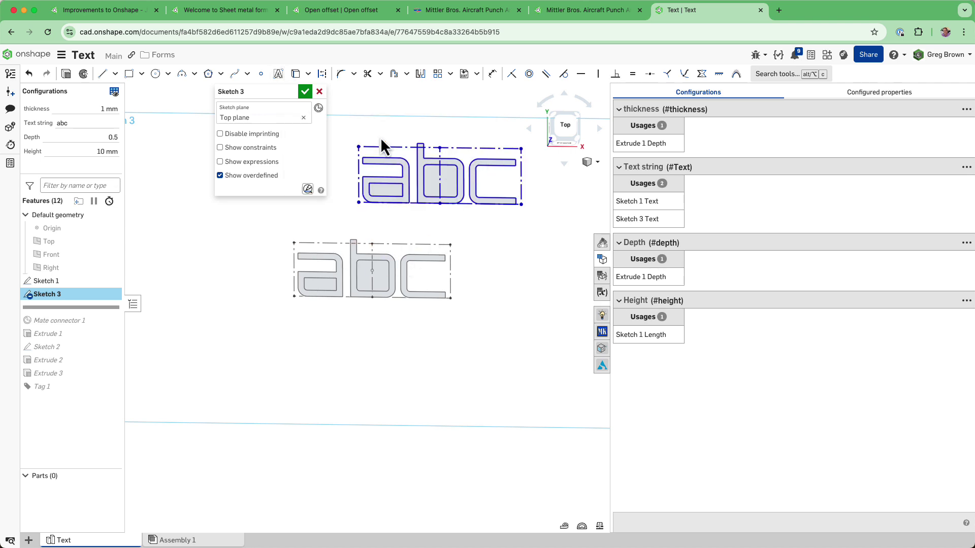
click(304, 92)
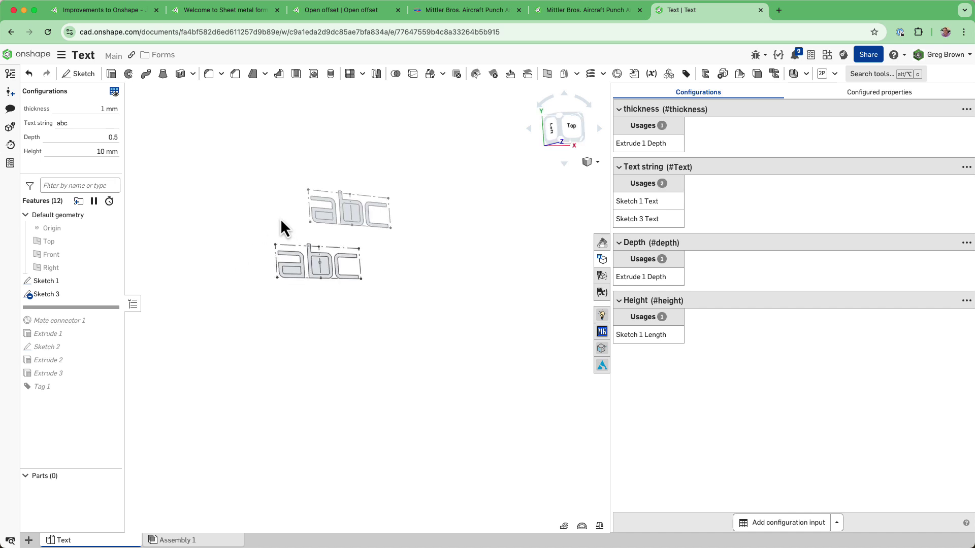
Set the Text string configuration value to 123 to update both sketch texts.
double_click(73, 122)
text(123)
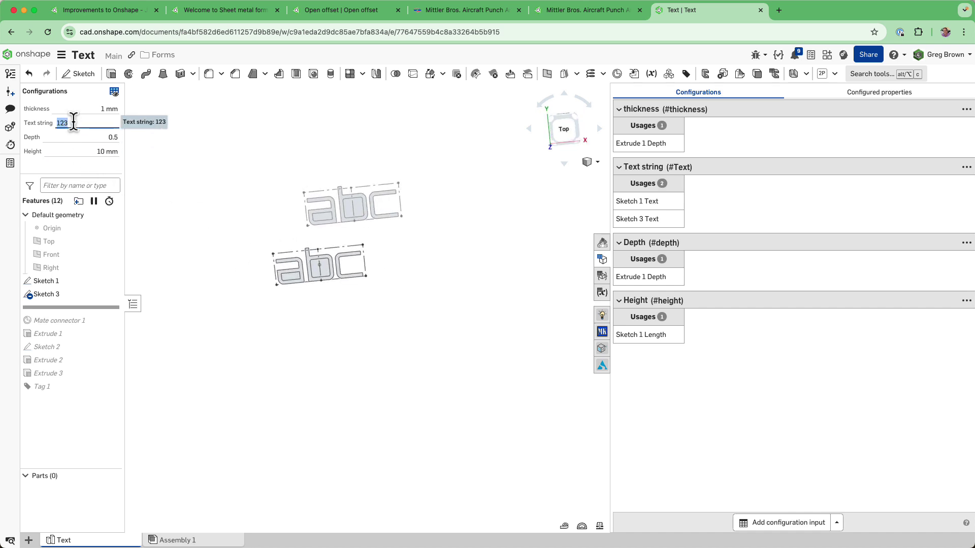
key(Return)
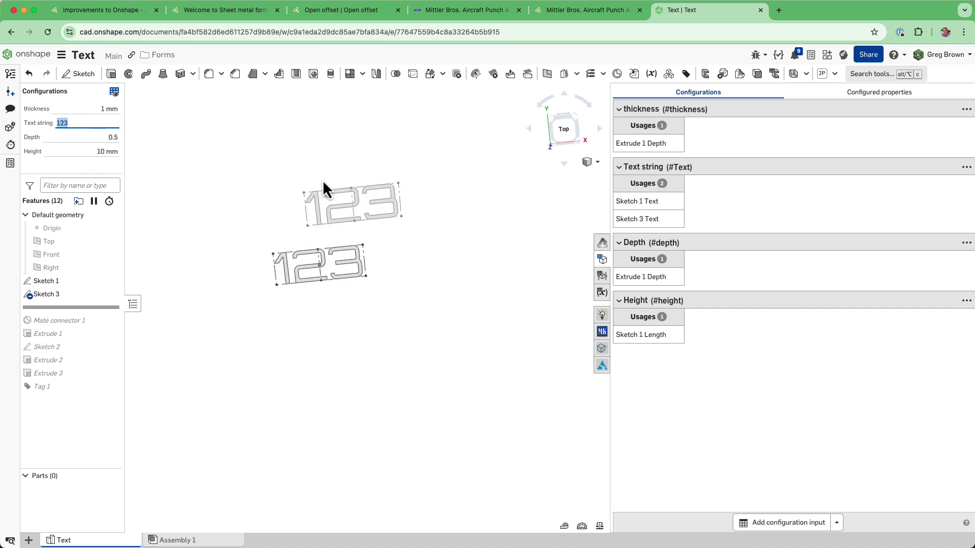
mouse_move(299, 182)
right_down()
mouse_move(296, 166)
mouse_move(288, 181)
right_up()
click(178, 291)
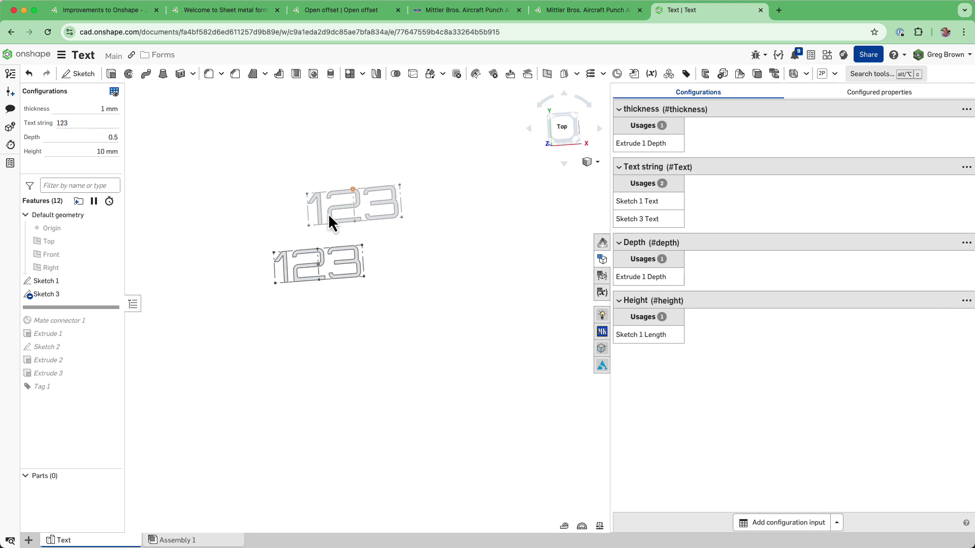
Delete the second text sketch, Sketch 3, leaving only the original text sketch.
mouse_move(56, 298)
mouse_down()
mouse_move(179, 279)
mouse_move(207, 264)
mouse_up()
scroll(264, 253, up, 5)
Try abc and 1.193 as the Text string configuration value, and set it back to 123.
click(67, 123)
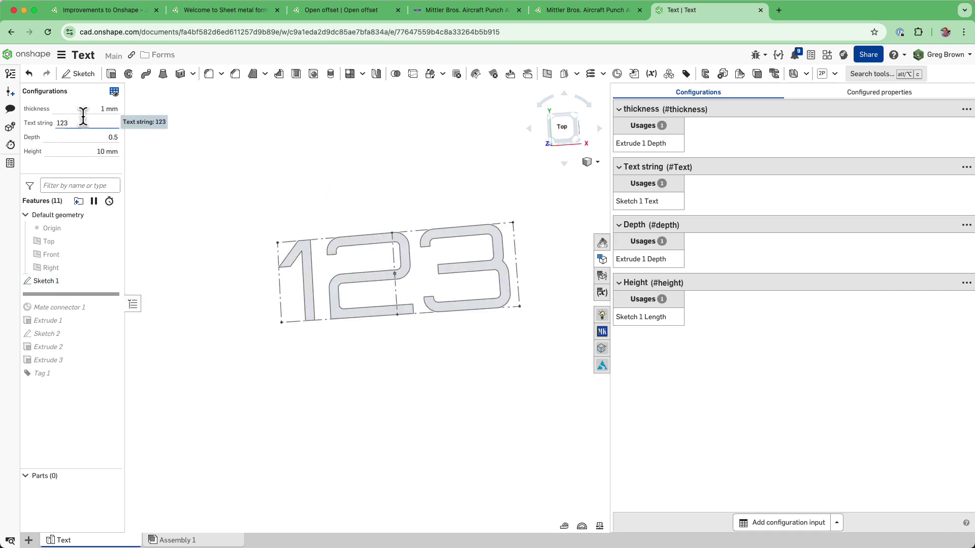
key(Tab)
key(shift+Tab)
text(abc)
key(Return)
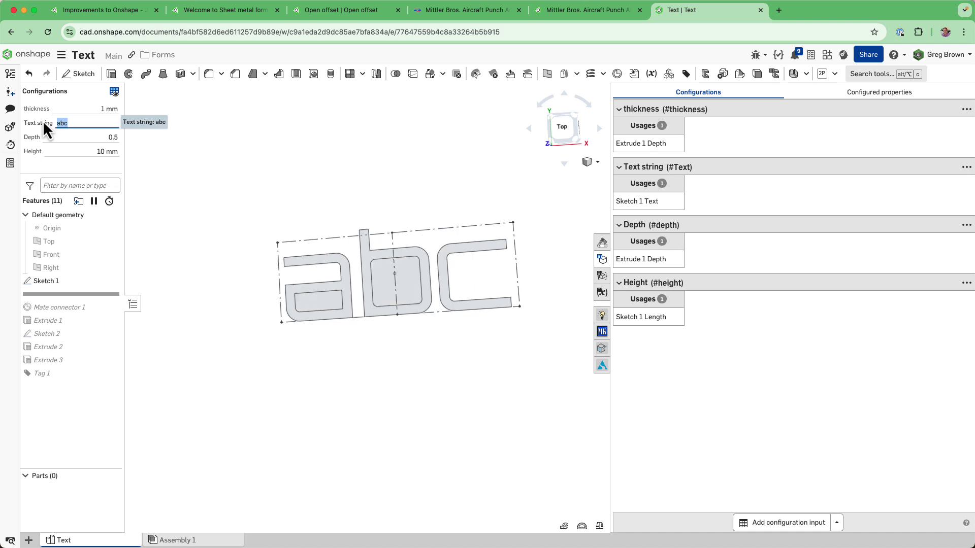
text(1.193)
key(Return)
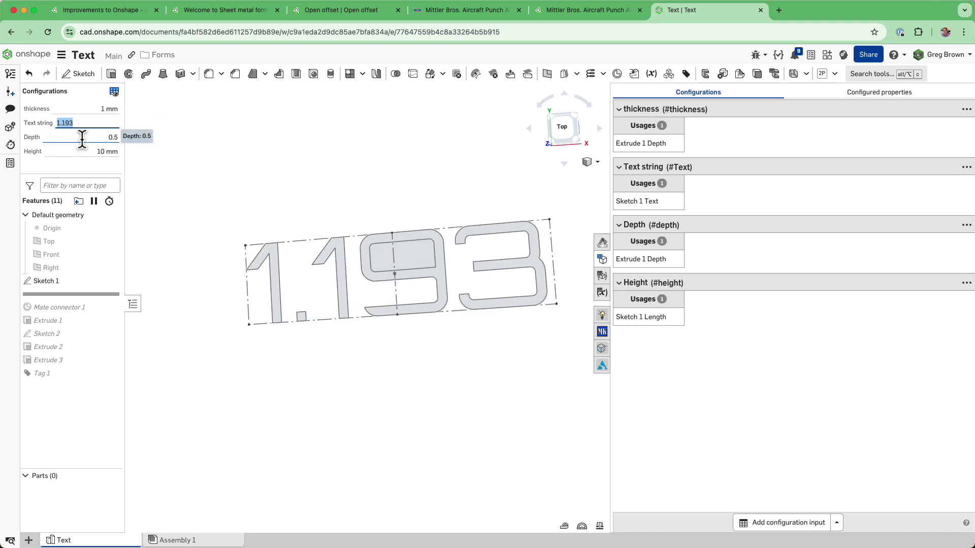
text(123)
key(Return)
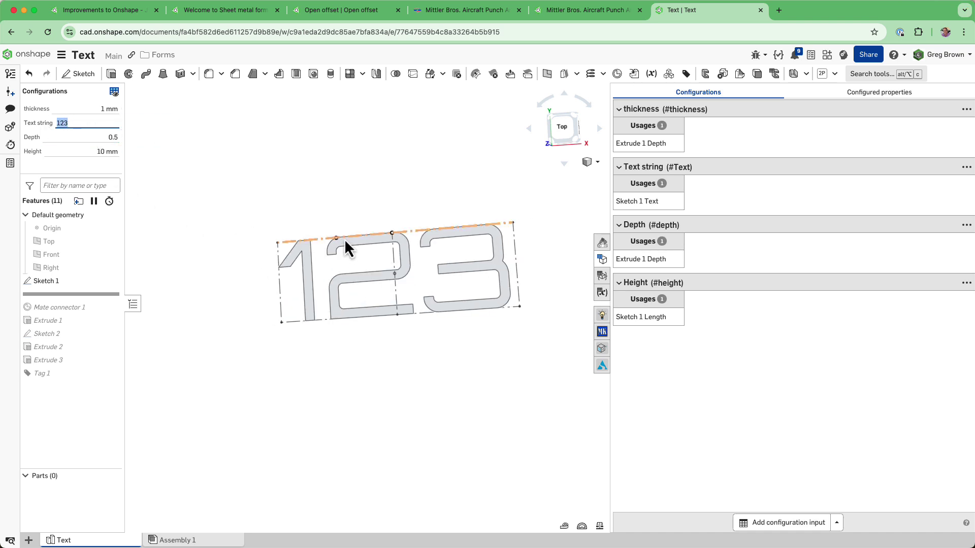
Roll the feature history forward to include Mate connector 1 and Extrude 1.
middle_drag(400, 209, 361, 200)
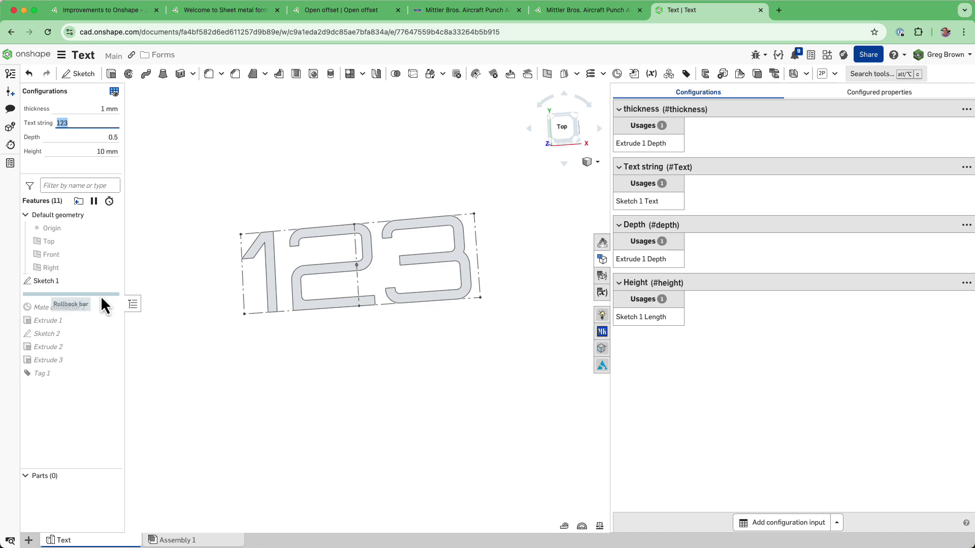
drag(100, 295, 96, 323)
right_drag(193, 312, 257, 286)
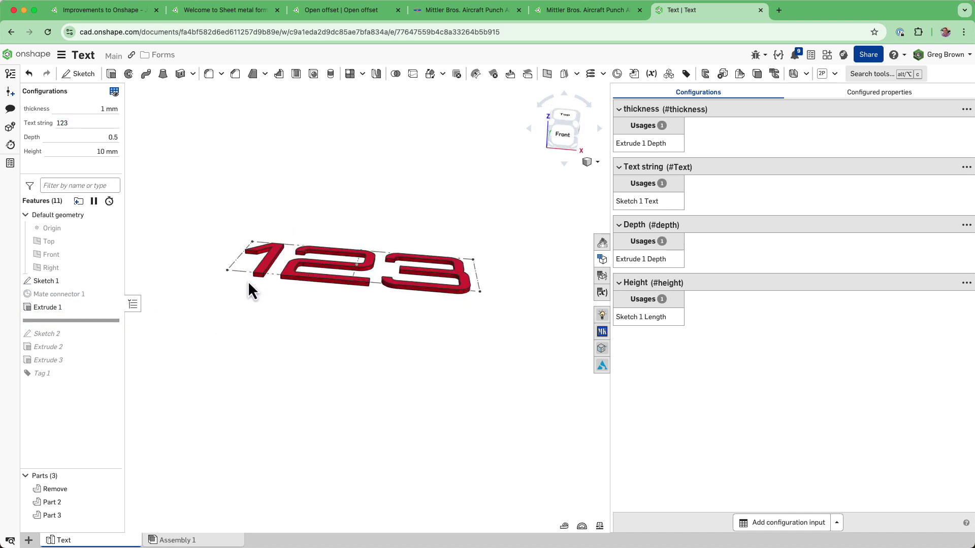
Open Extrude 1 to examine its depth expression #thickness*#depth, and accept the feature without edits.
right_click(56, 308)
click(104, 340)
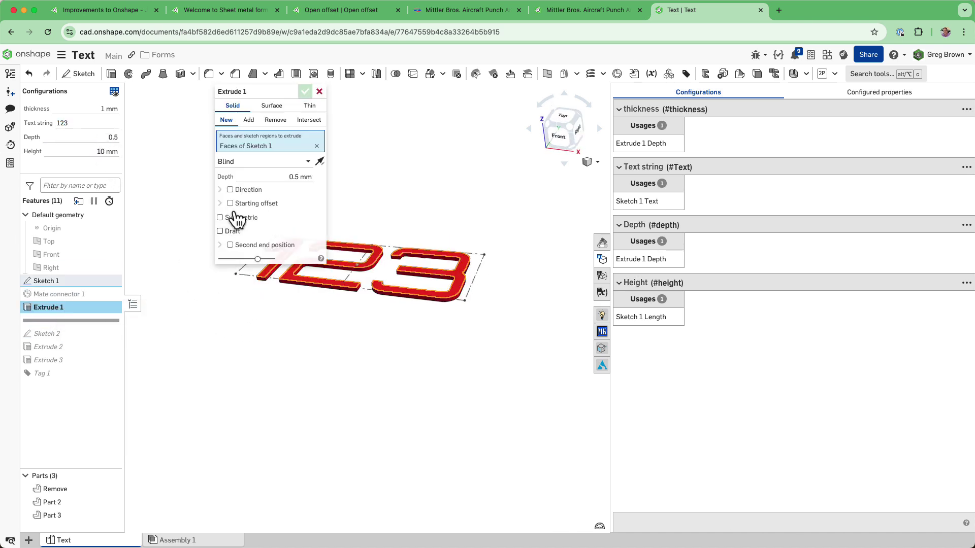
click(287, 177)
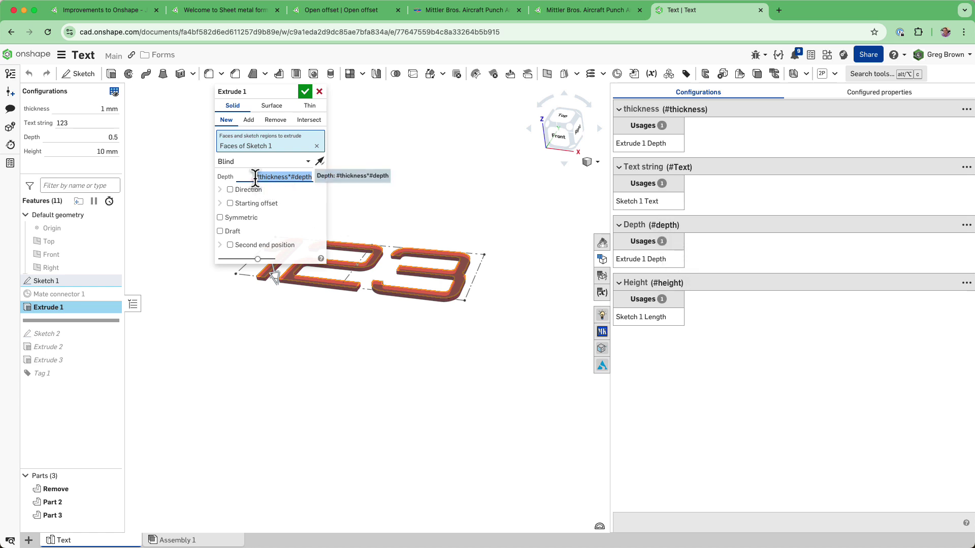
scroll(455, 272, up, 5)
scroll(446, 286, down, 10)
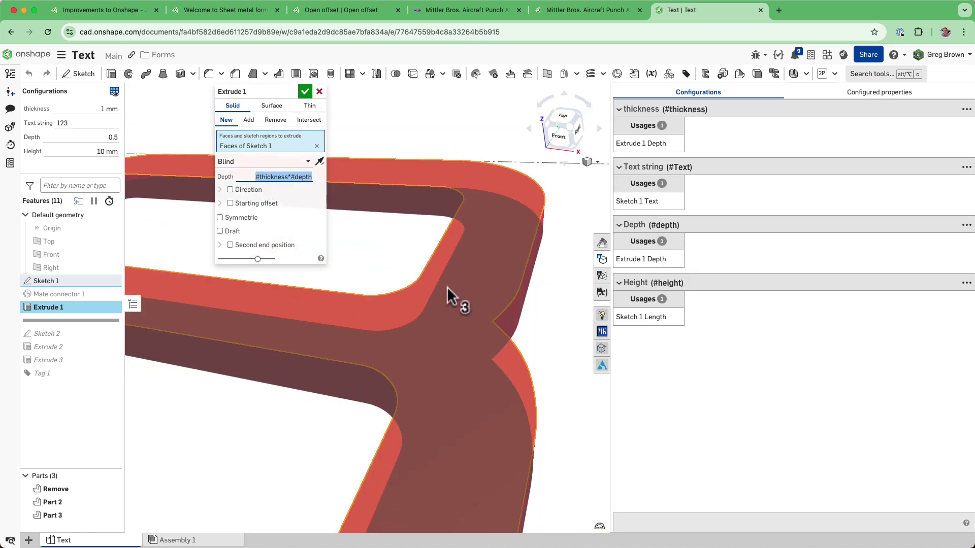
click(304, 92)
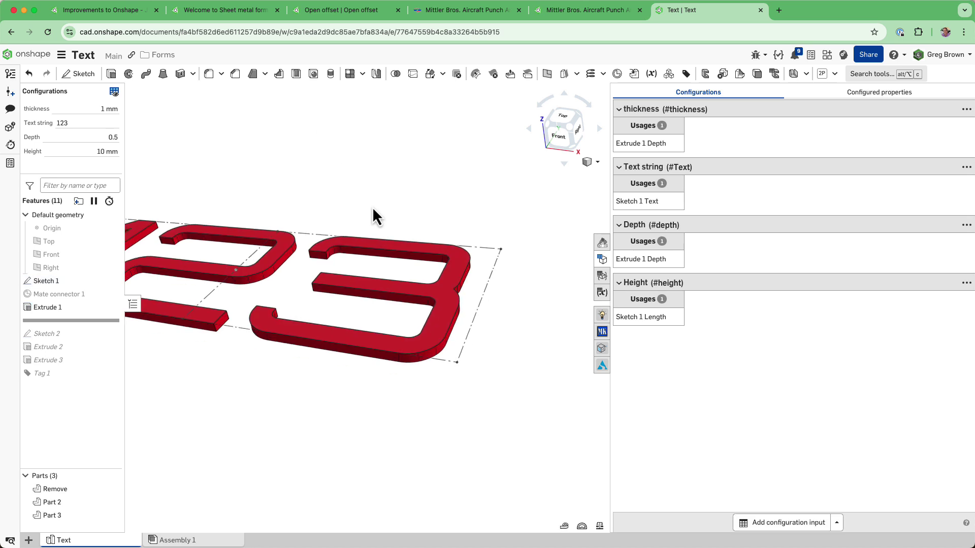
scroll(396, 209, down, 3)
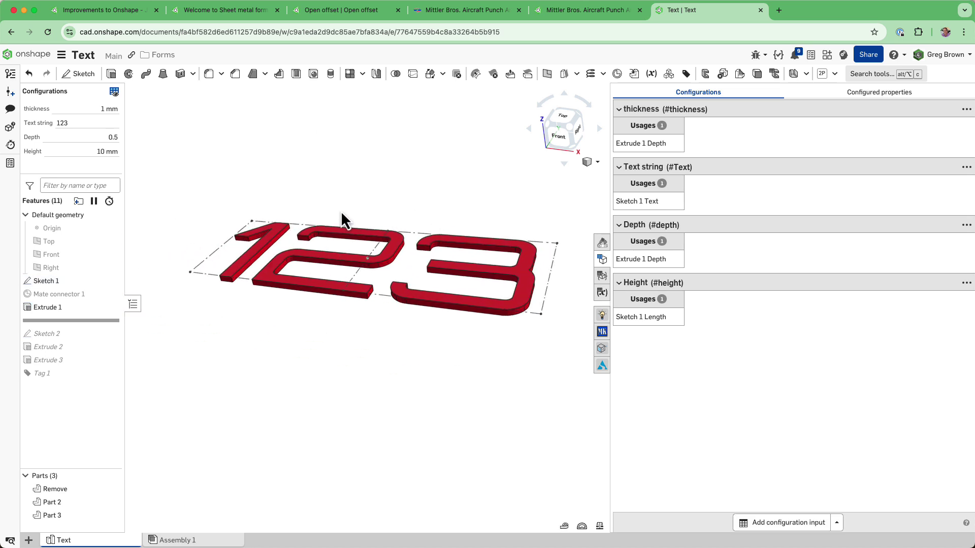
Show Mate connector 1 at the centre of the extruded 123 text.
key(shift+1)
key(shift+7)
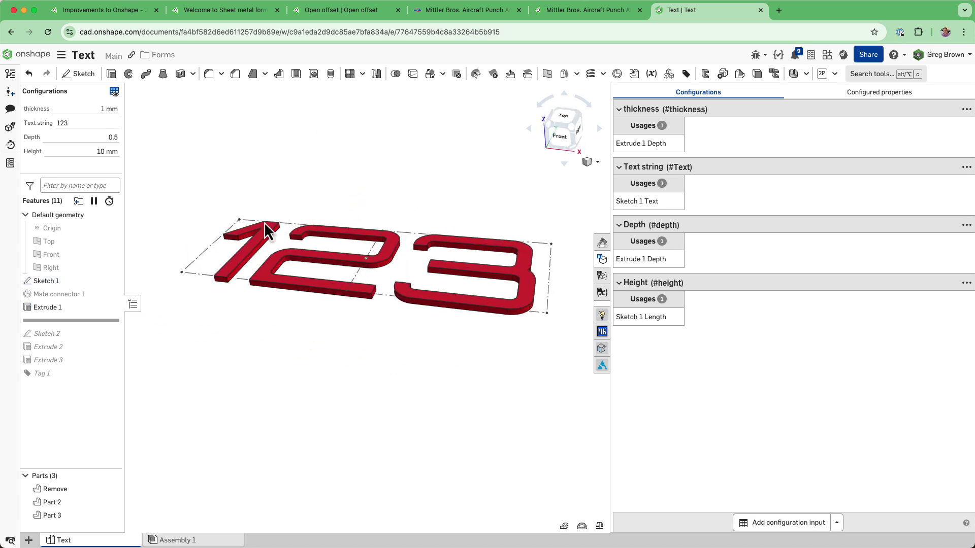
click(111, 294)
right_drag(354, 321, 375, 288)
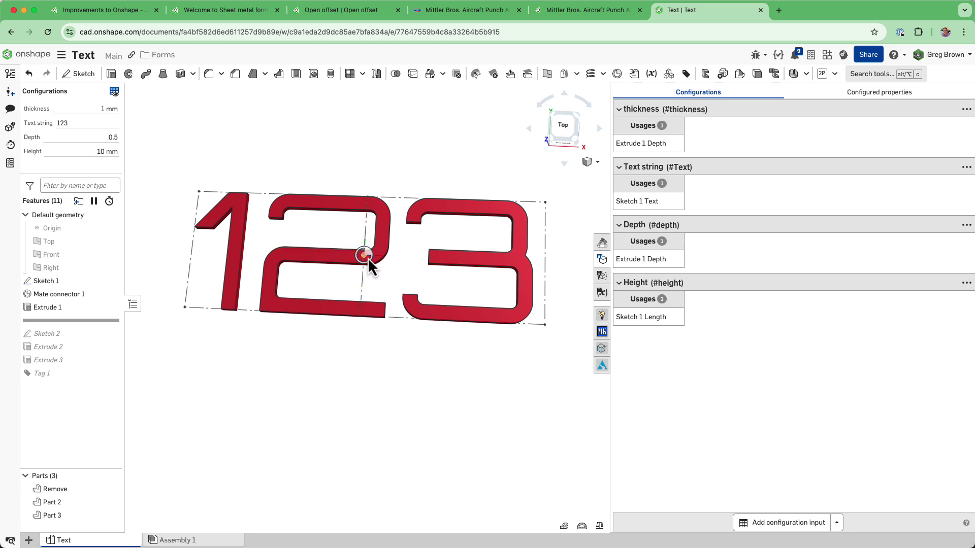
right_drag(382, 273, 397, 256)
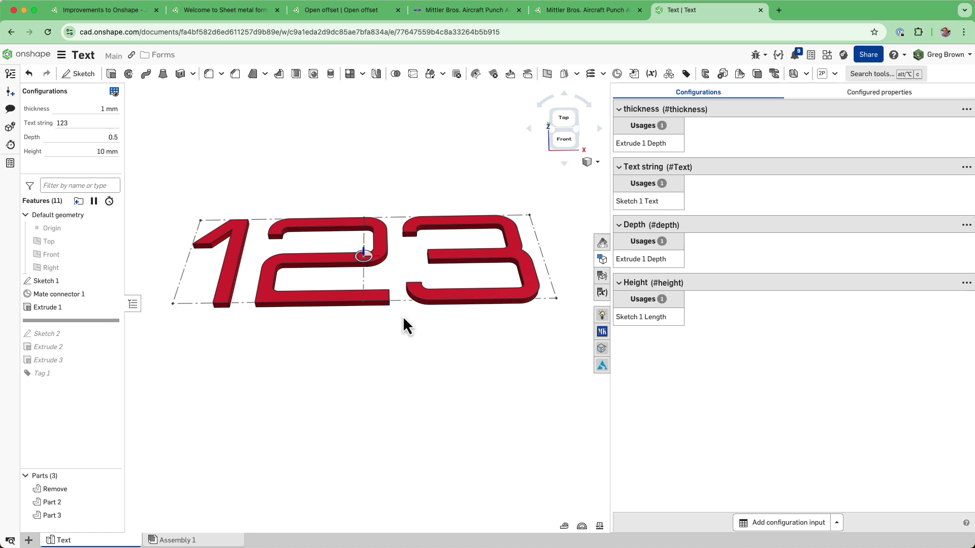
Roll the feature history forward to include Extrude 2, and examine the text on the underside of the Remove part.
drag(72, 321, 75, 352)
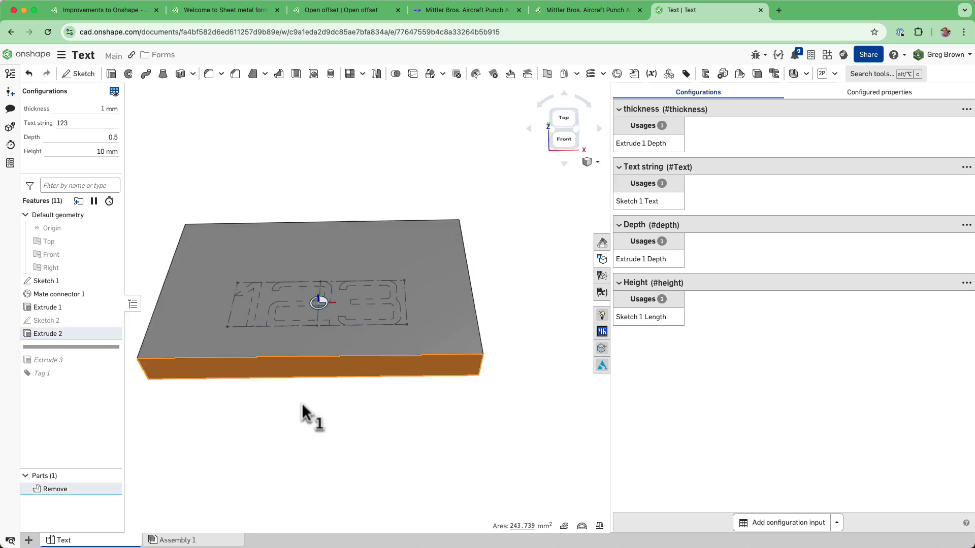
right_drag(308, 427, 310, 372)
click(84, 489)
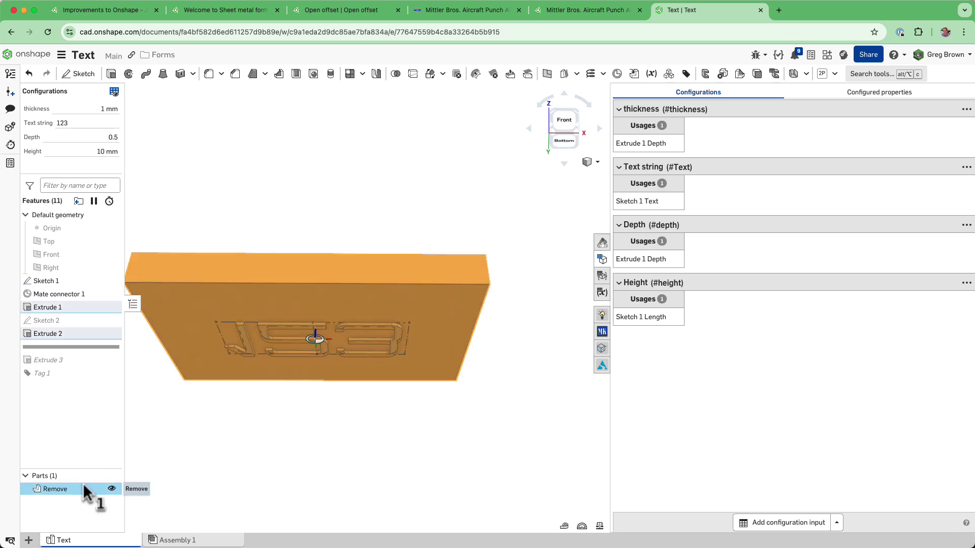
click(345, 383)
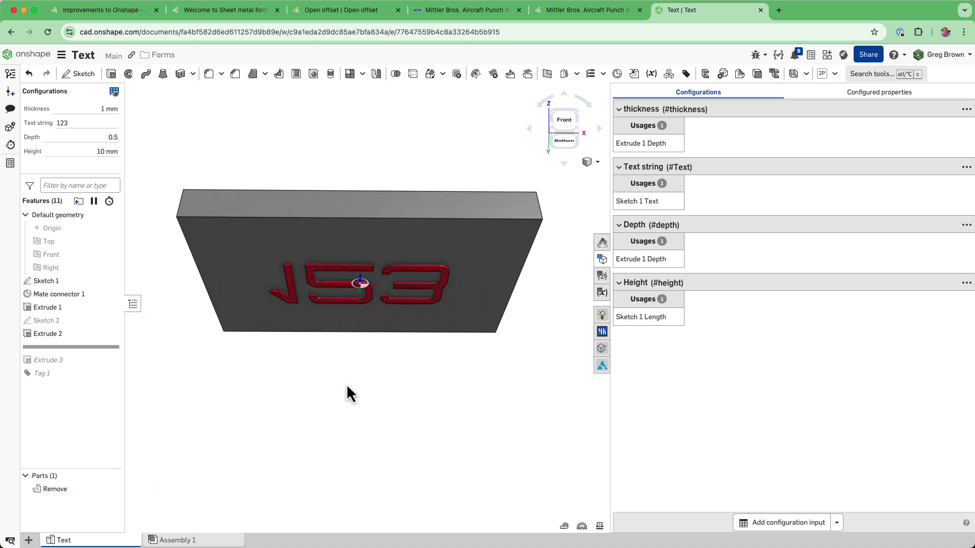
right_drag(346, 384, 358, 412)
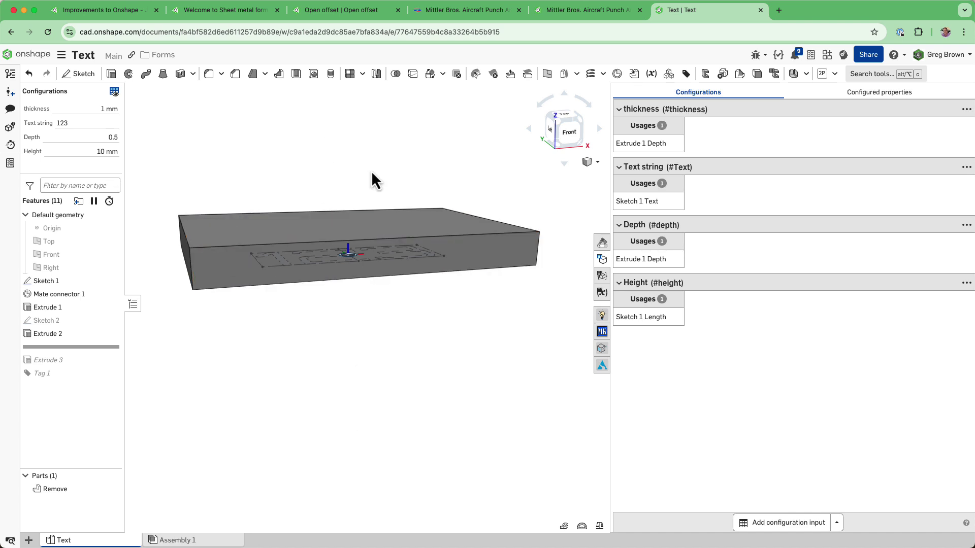
right_drag(391, 211, 326, 213)
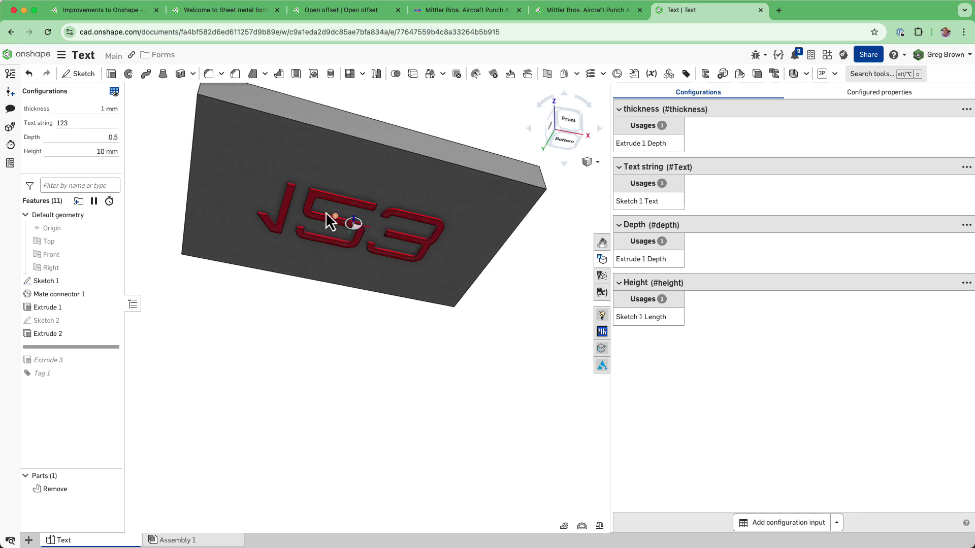
right_drag(431, 223, 365, 261)
scroll(357, 227, up, 5)
scroll(373, 286, down, 5)
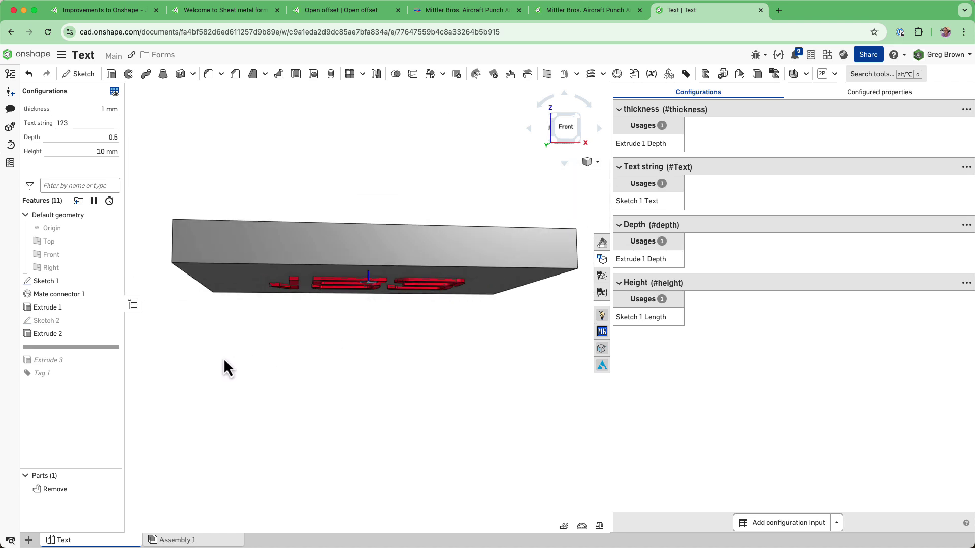
right_drag(132, 343, 294, 367)
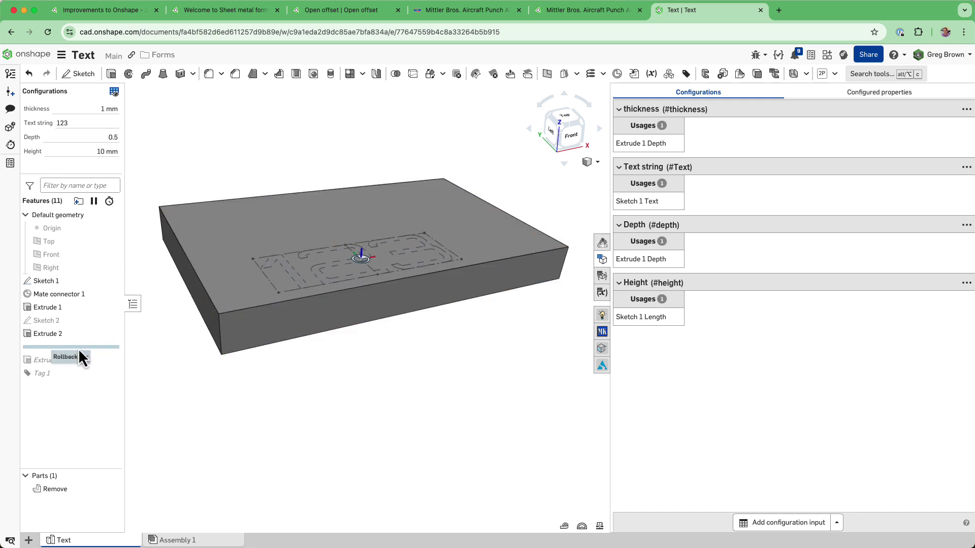
Roll the feature history forward past Extrude 3 and Tag 1 to the end of the feature list.
drag(79, 347, 79, 364)
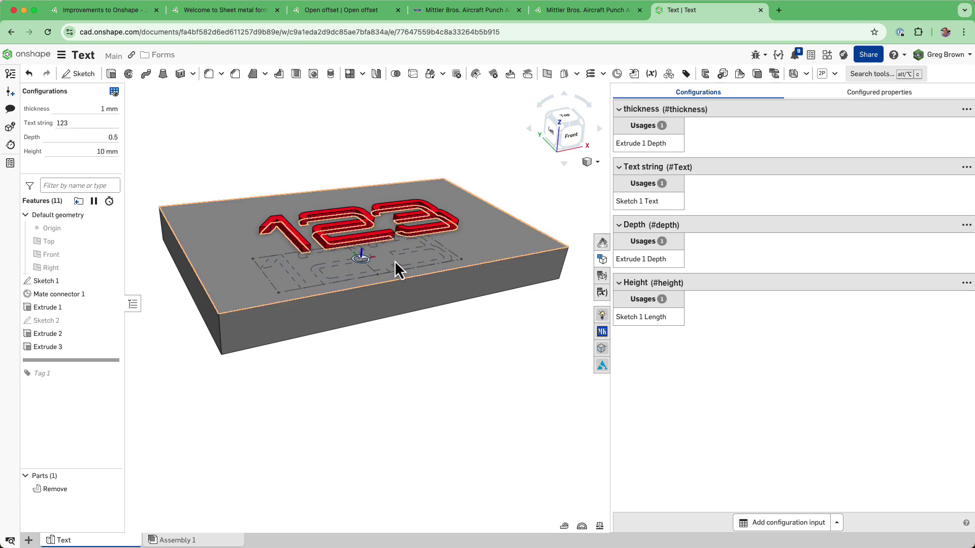
key(shift+1)
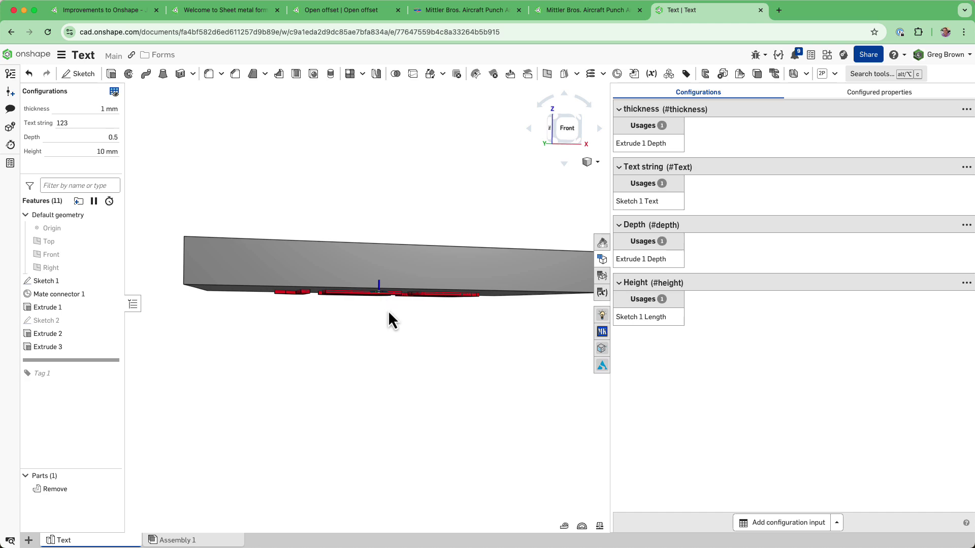
mouse_move(357, 293)
right_down()
mouse_move(392, 309)
mouse_move(400, 303)
mouse_move(383, 265)
mouse_move(400, 251)
mouse_move(395, 328)
mouse_move(473, 339)
mouse_move(379, 311)
mouse_move(401, 308)
mouse_move(362, 370)
right_up()
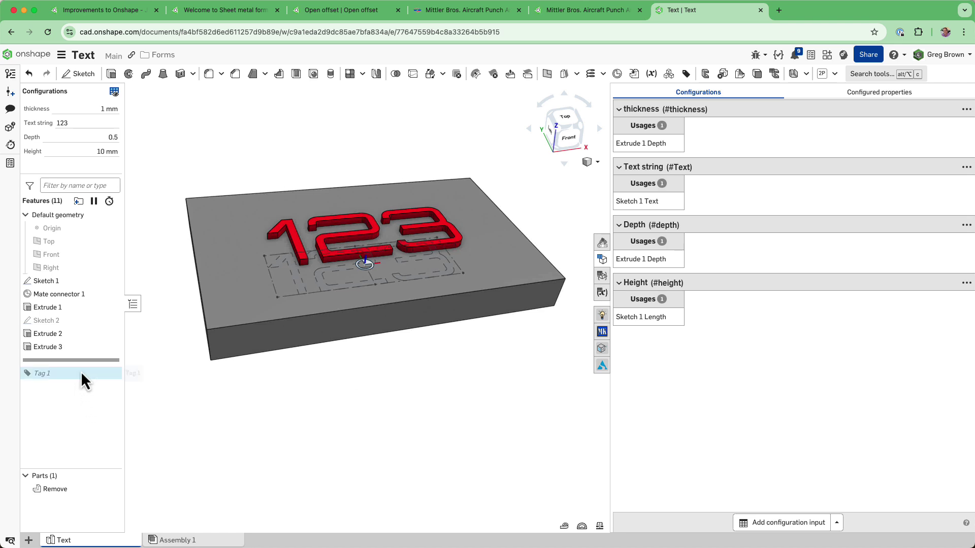
drag(85, 366, 84, 387)
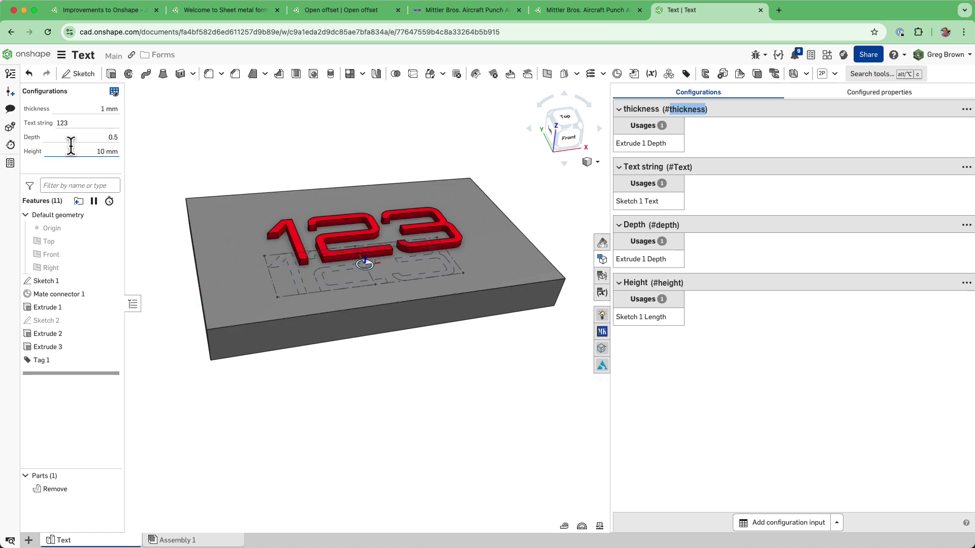
Try raising the thickness configuration value to 6 mm, and lower it back to 1 mm.
right_drag(326, 252, 321, 223)
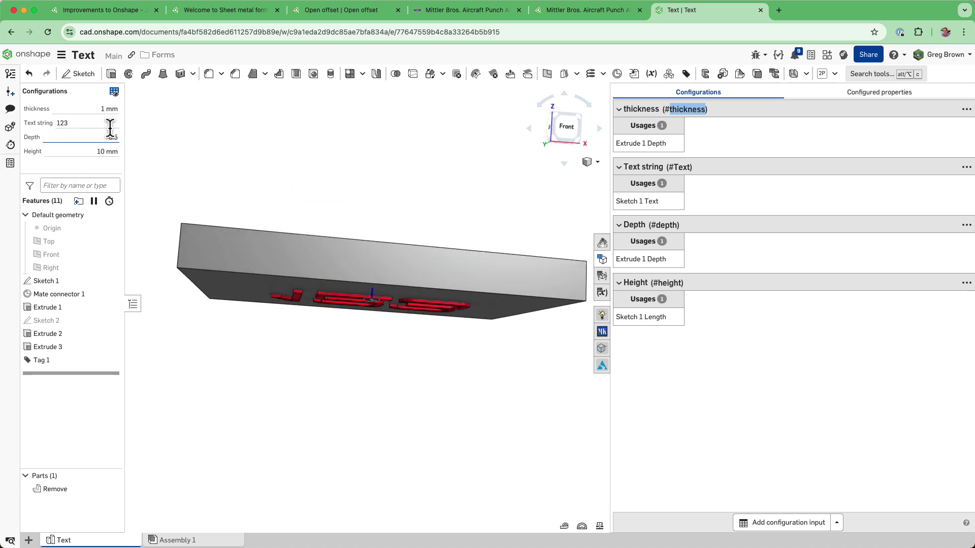
click(92, 109)
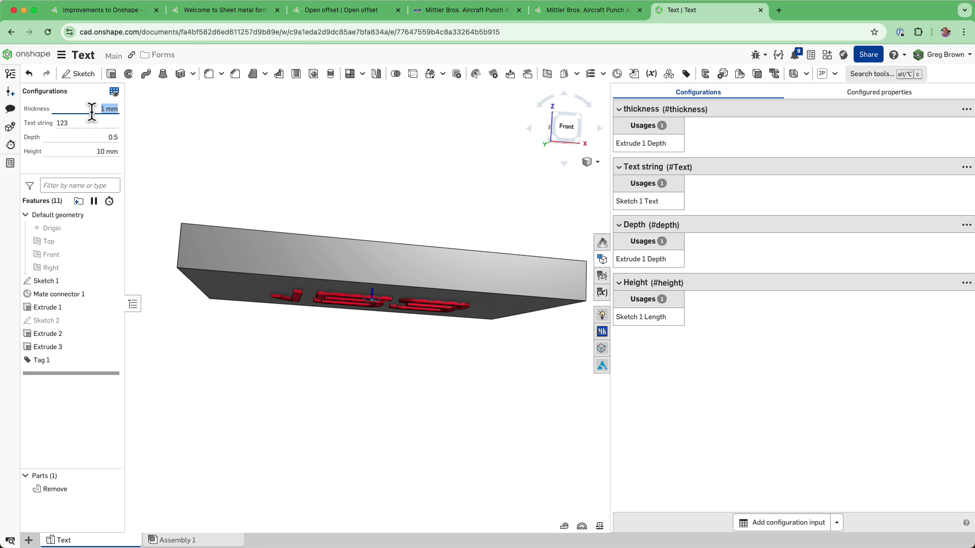
key(Up)
key(Up)
key(Up)
key(Up)
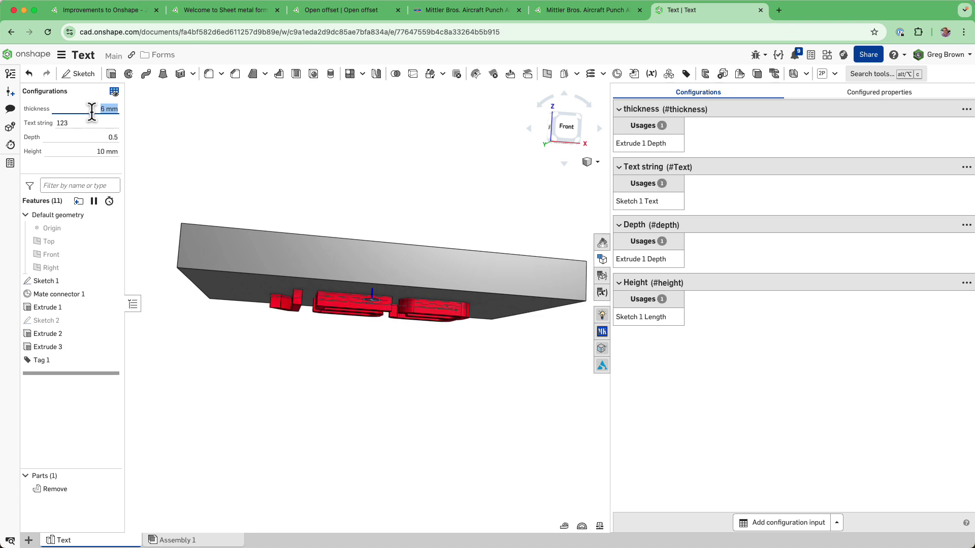
key(Down)
key(Down)
key(Down)
key(Down)
key(Down)
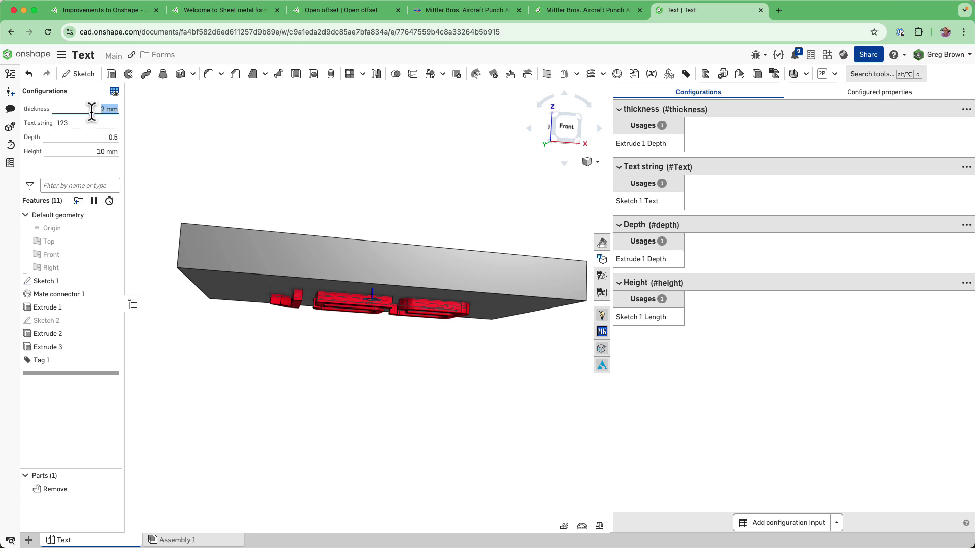
key(Down)
Examine the 123 text on the underside of the block up close.
mouse_move(320, 257)
right_down()
mouse_move(337, 208)
mouse_move(326, 239)
right_up()
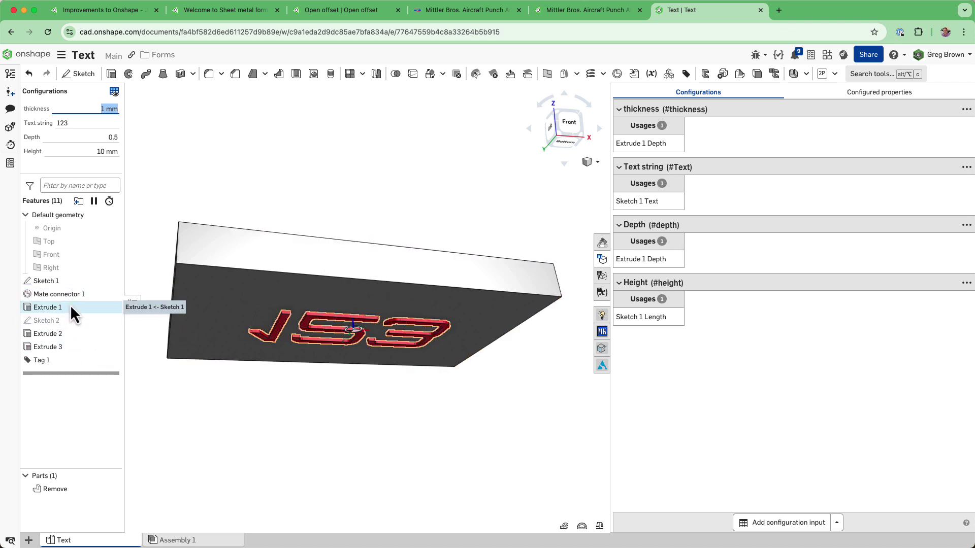
scroll(287, 320, up, 2)
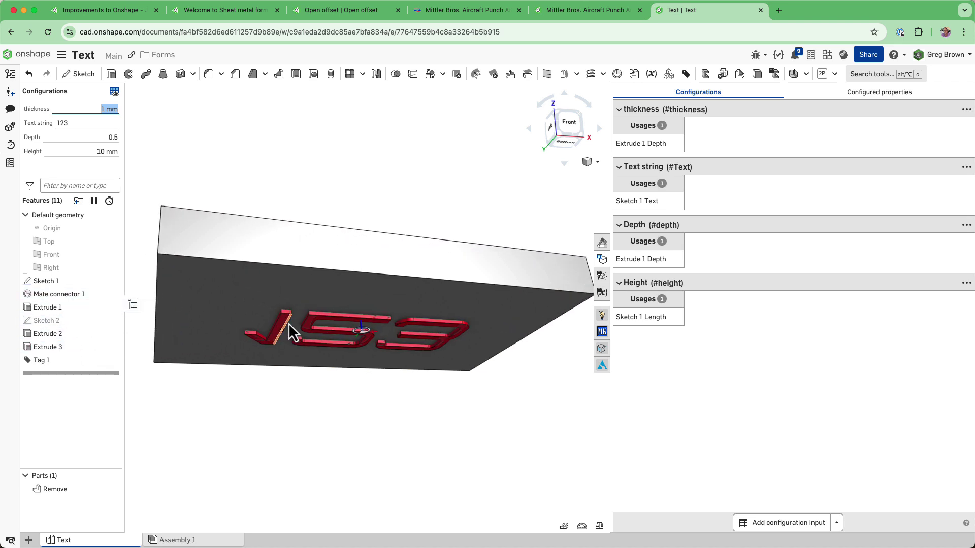
scroll(348, 322, up, 3)
right_drag(344, 318, 355, 331)
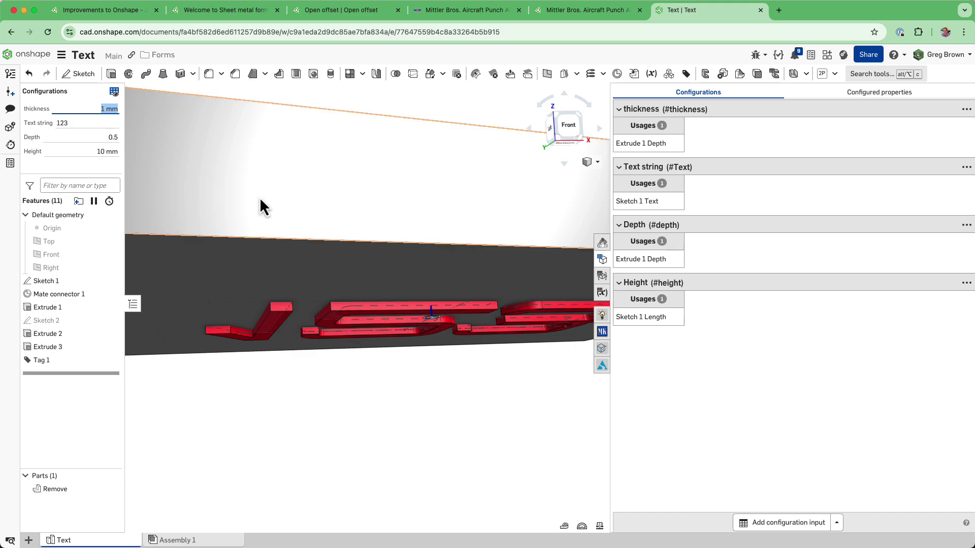
Switch to the Welcome to Sheet metal forms! document and examine the 1.193 text form on the sheet metal part.
click(239, 11)
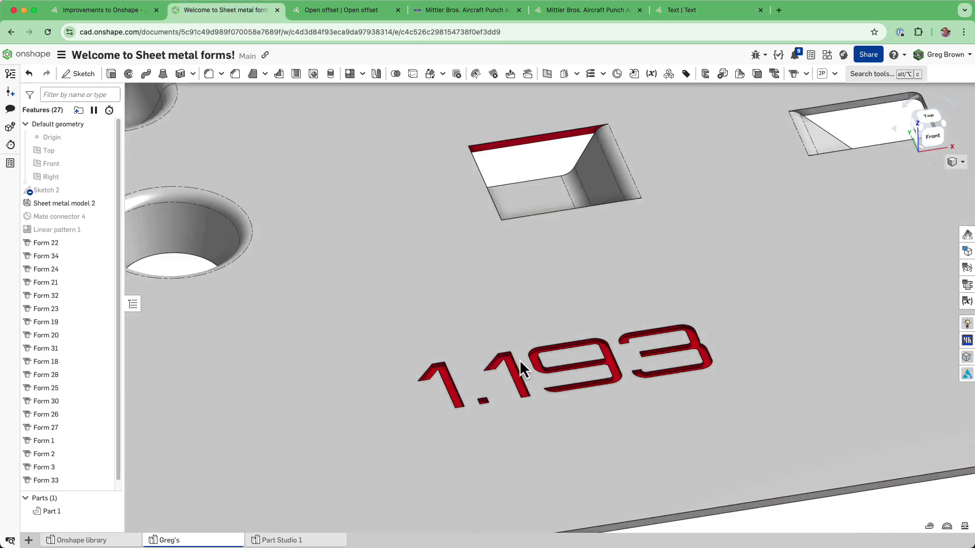
right_drag(522, 368, 510, 373)
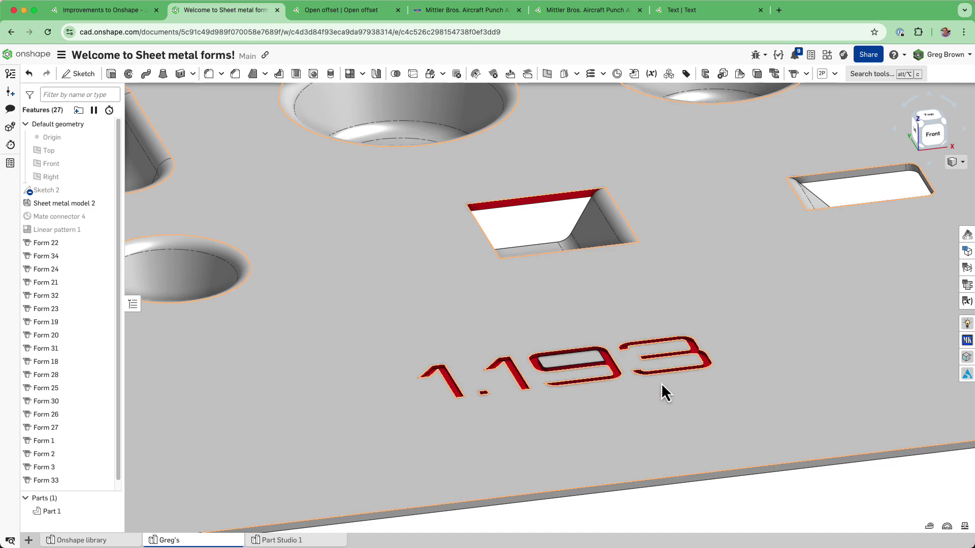
scroll(661, 380, up, 5)
scroll(654, 363, down, 5)
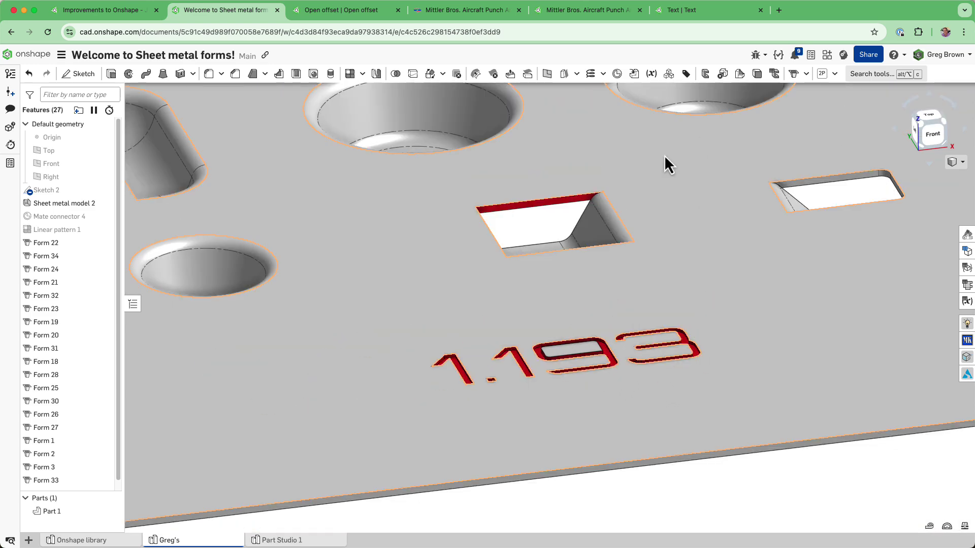
Switch to the Text document and check the feature appearance options of Extrude 1 and Extrude 3.
click(679, 11)
right_drag(345, 376, 359, 347)
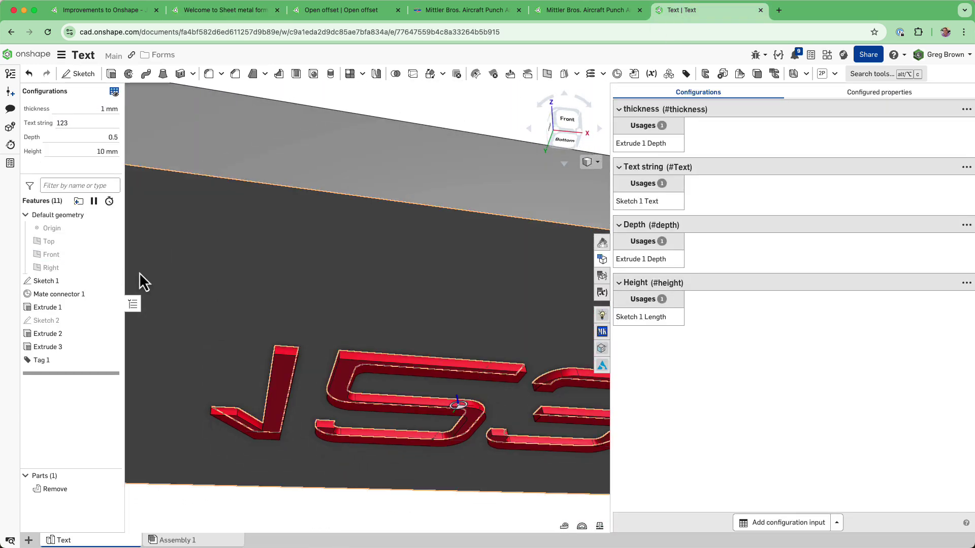
click(57, 307)
scroll(249, 321, down, 5)
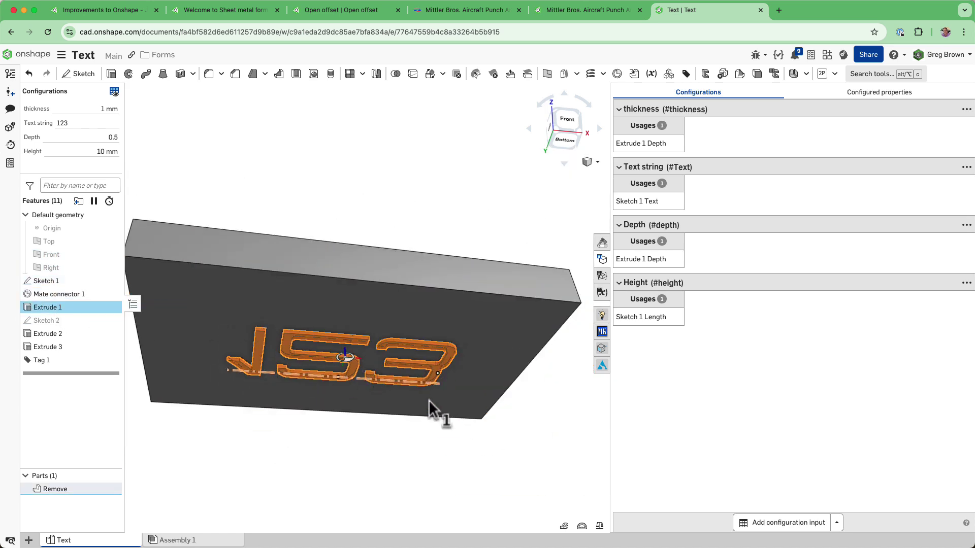
right_click(53, 308)
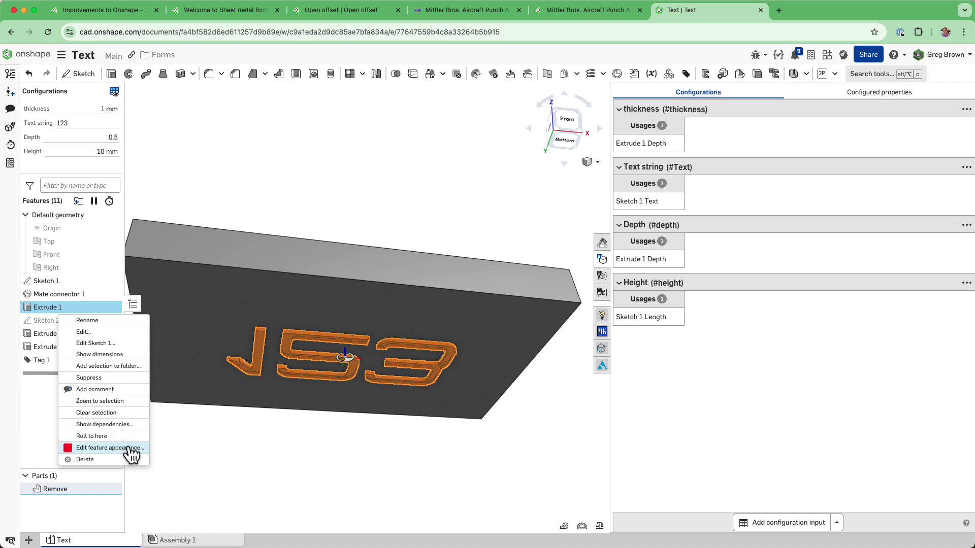
click(241, 441)
click(241, 442)
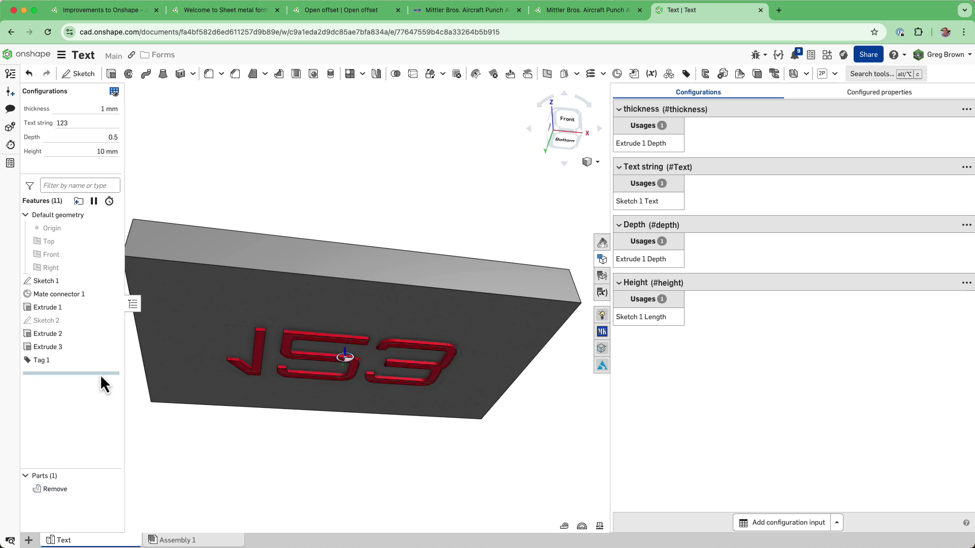
right_click(59, 348)
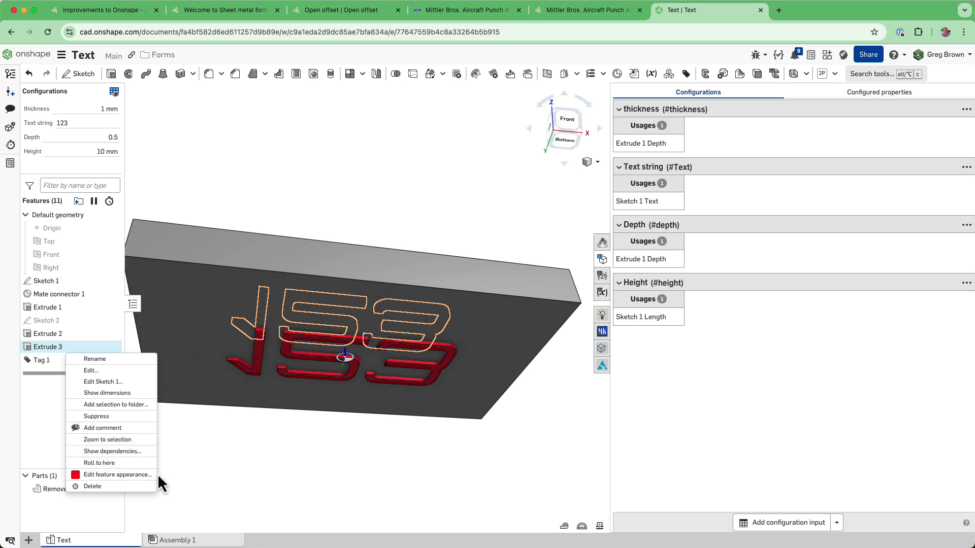
click(179, 477)
Add a light grey EAEAEA face appearance to the Extrude 2 feature.
right_click(60, 335)
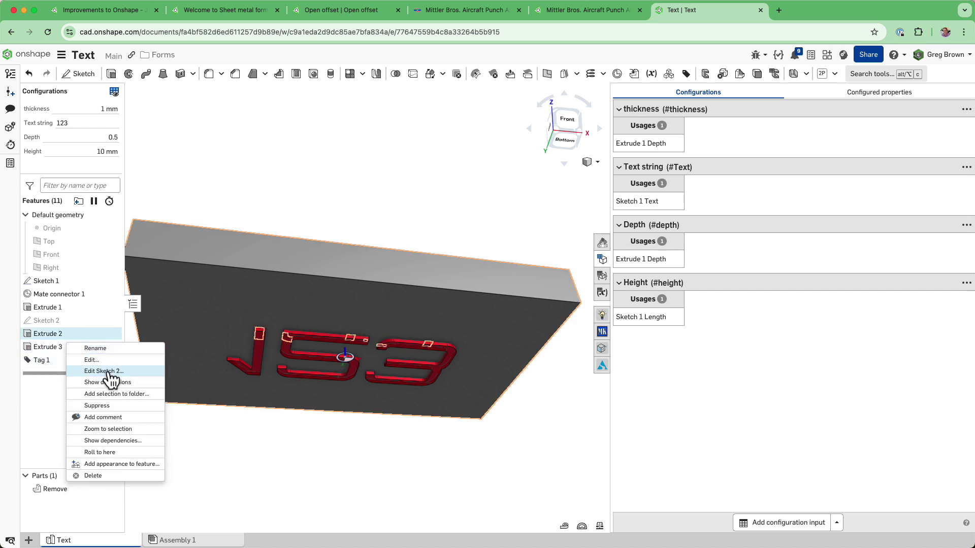
click(140, 465)
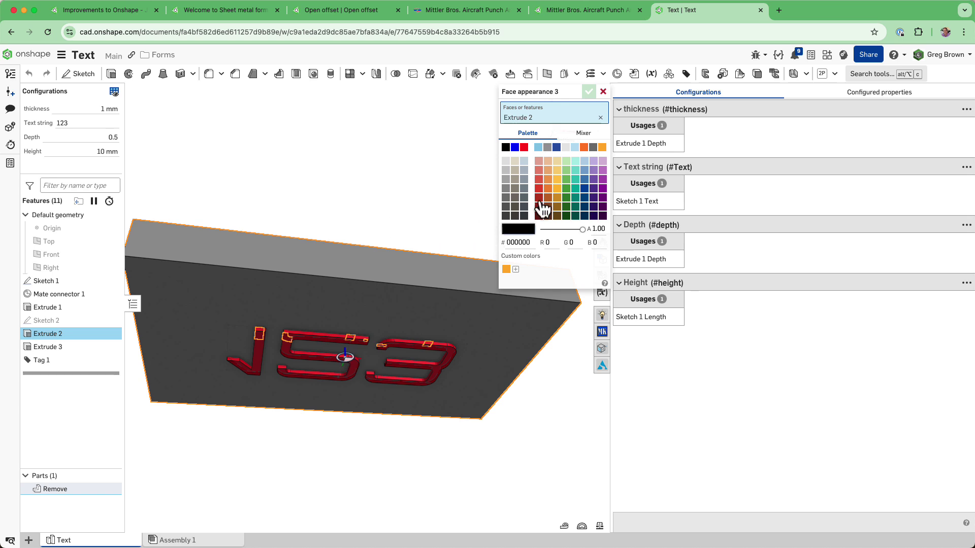
click(603, 170)
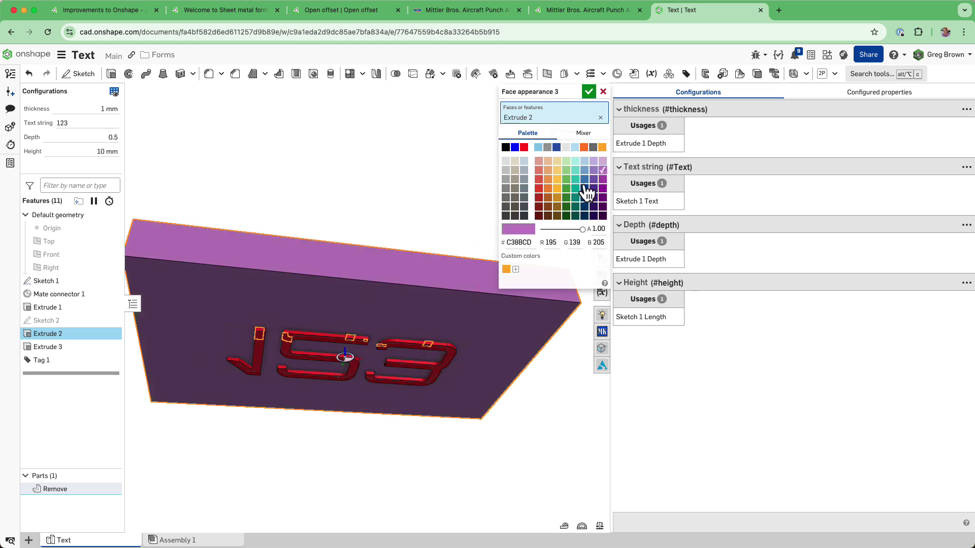
click(565, 148)
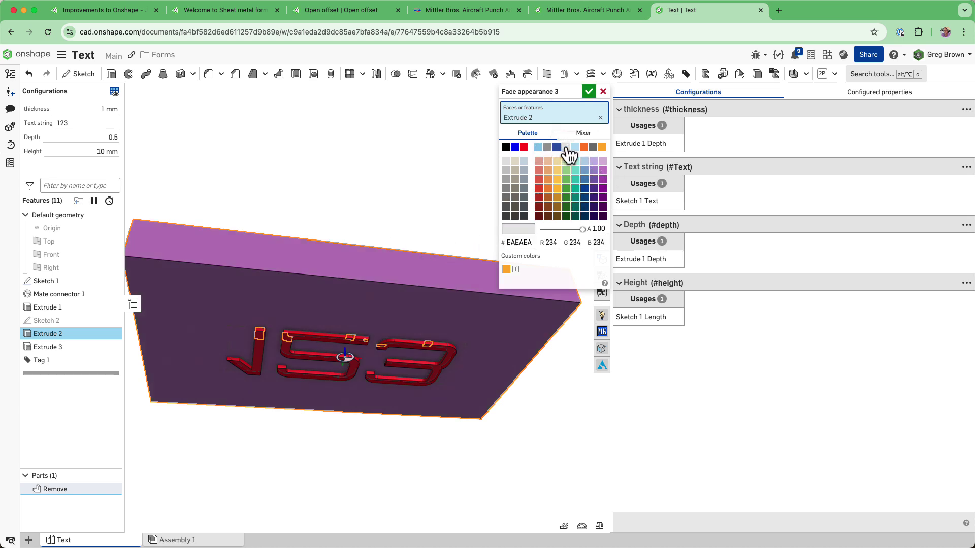
click(589, 92)
Review the Form definition in Tag 1, including its subtract part, flat view sketch and coordinate system, and close it without changes.
right_drag(406, 234, 387, 210)
right_drag(338, 353, 349, 262)
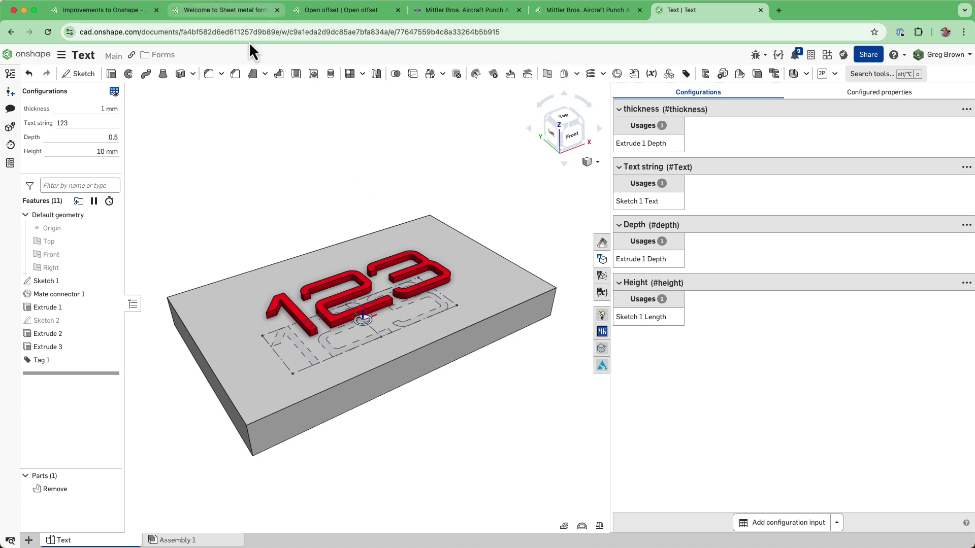
right_click(66, 360)
click(73, 386)
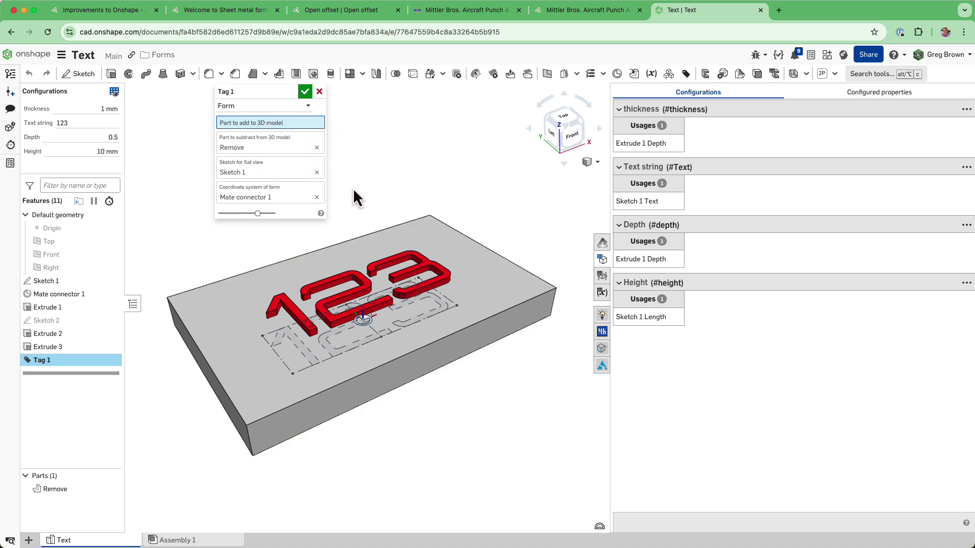
click(319, 92)
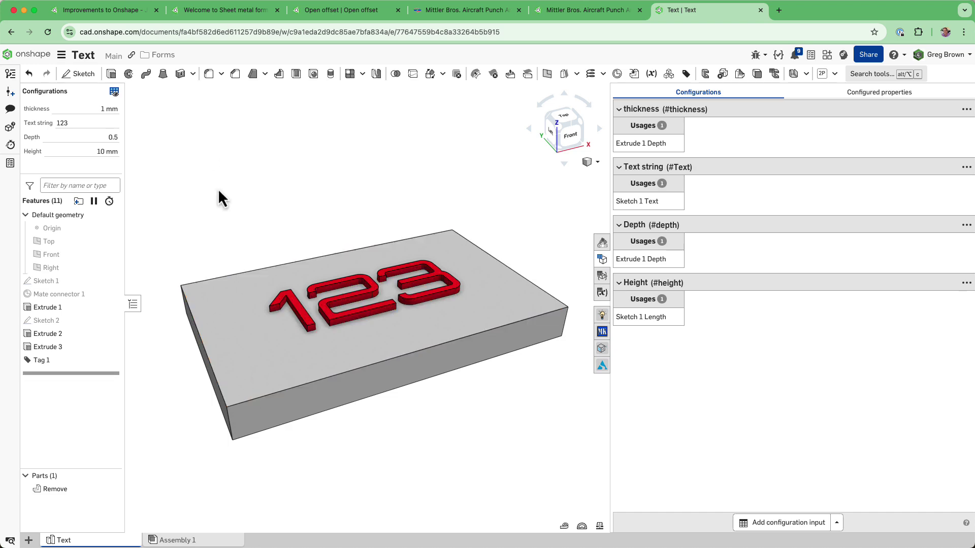
In the Welcome to Sheet metal forms! document, display the flat pattern from the bottom side and examine the 1.193 text outline.
click(230, 11)
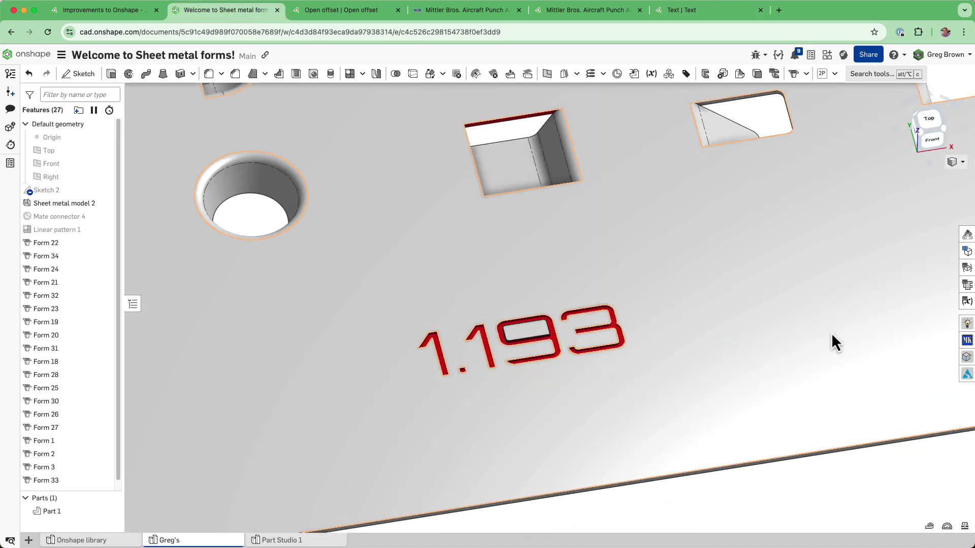
click(967, 284)
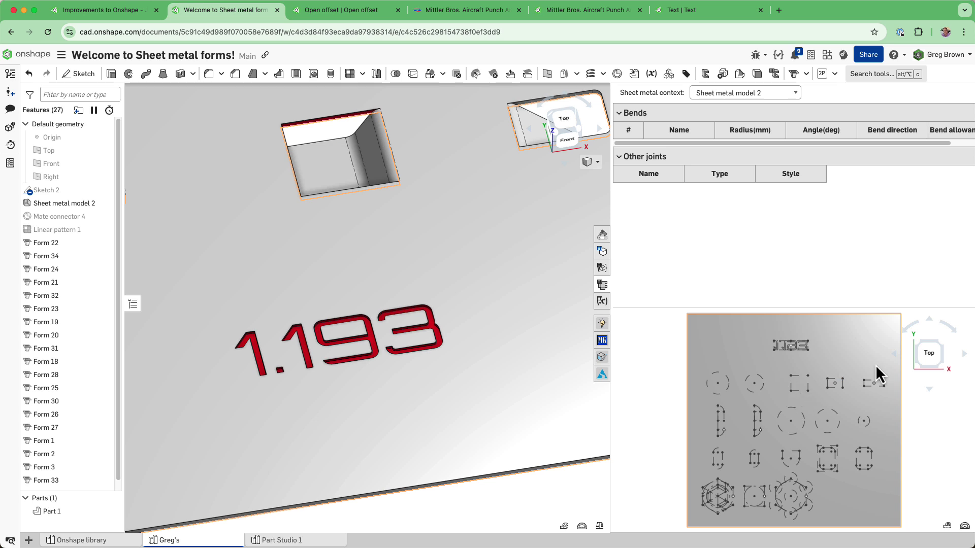
click(963, 357)
click(939, 359)
click(921, 357)
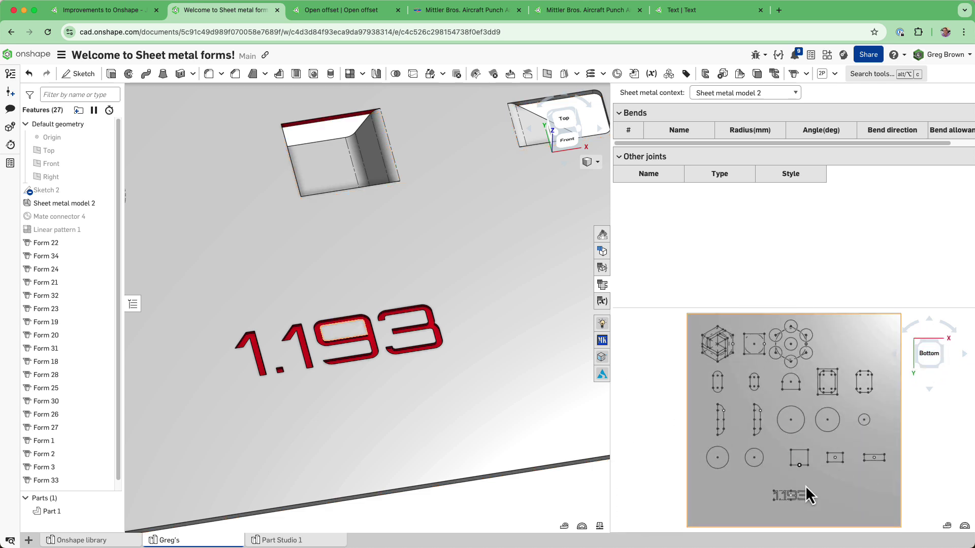
scroll(794, 511, up, 10)
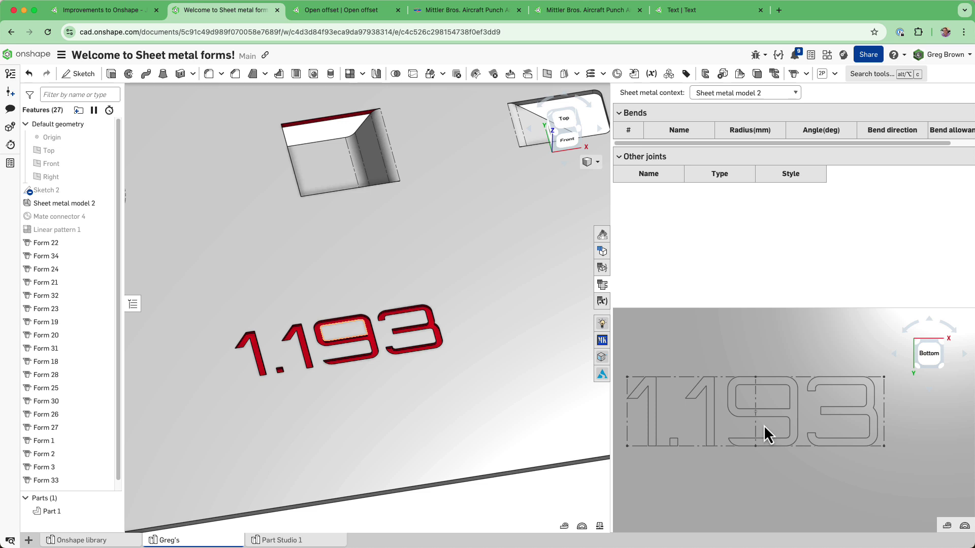
scroll(755, 416, down, 8)
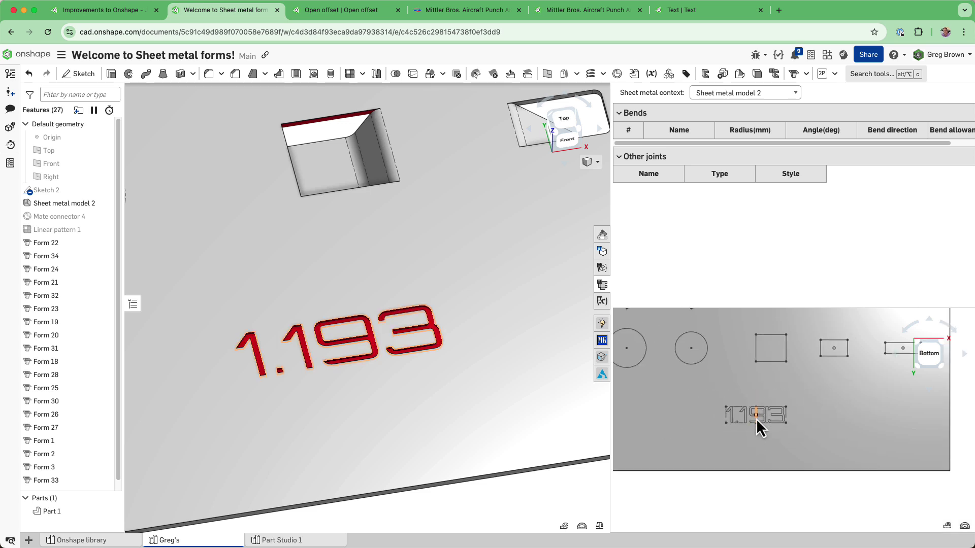
scroll(757, 419, down, 3)
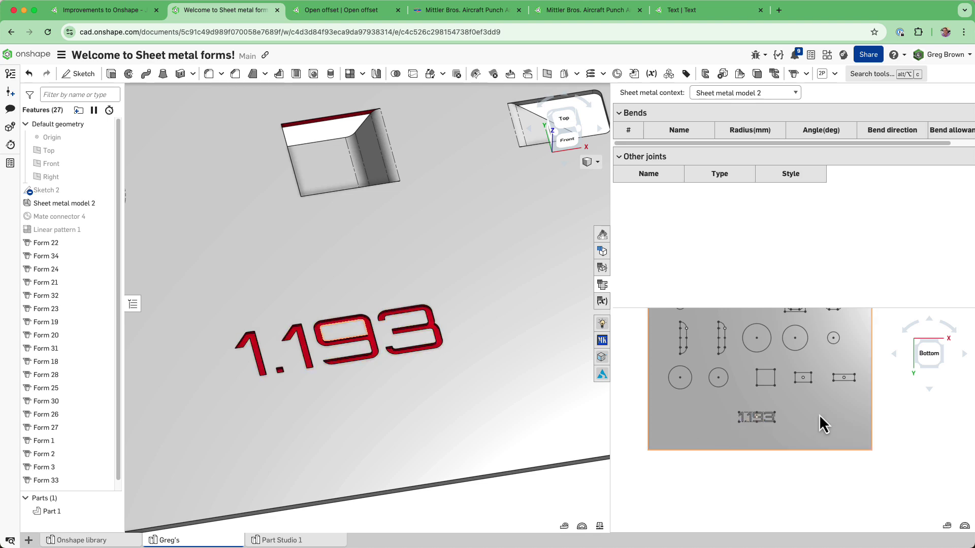
Examine the whole formed sheet metal part in the 3D model from different angles.
scroll(459, 419, down, 5)
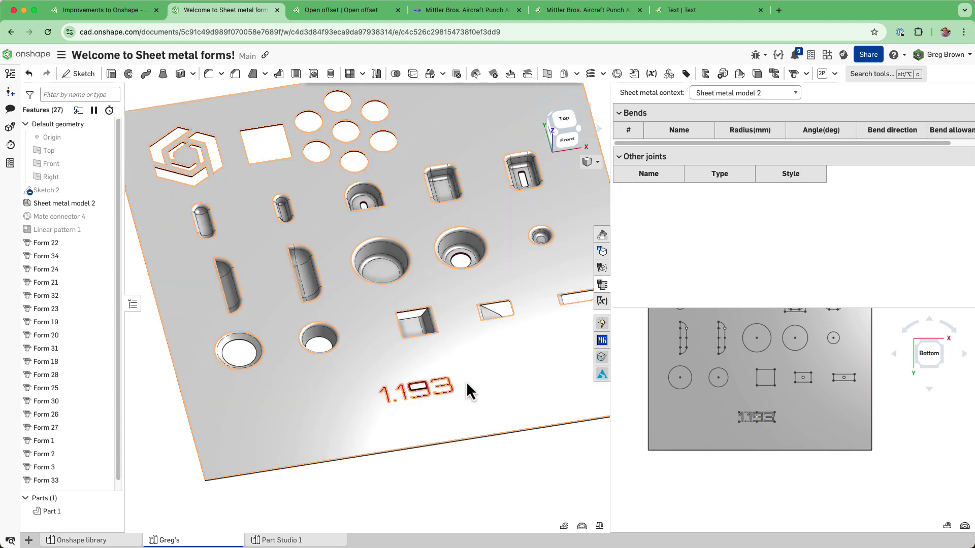
right_drag(466, 382, 194, 386)
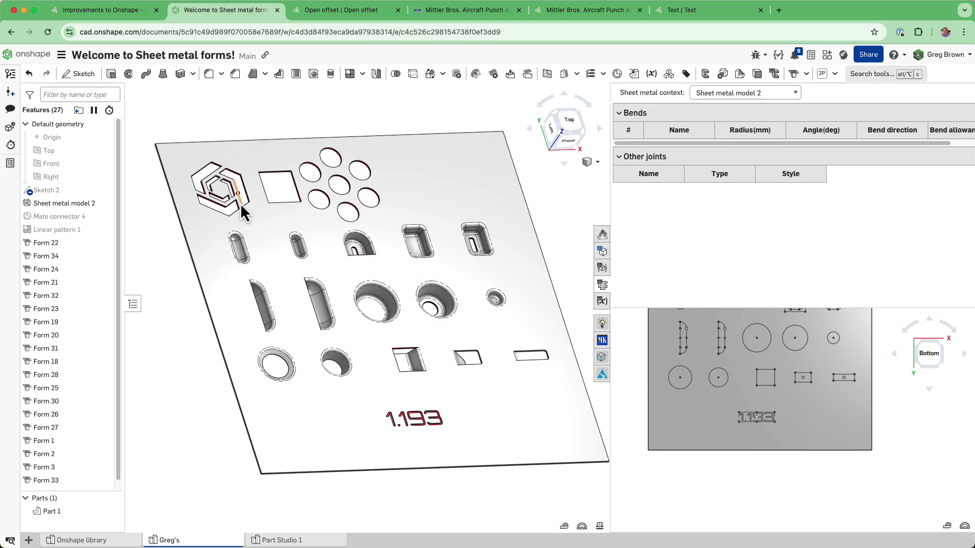
right_drag(288, 239, 450, 265)
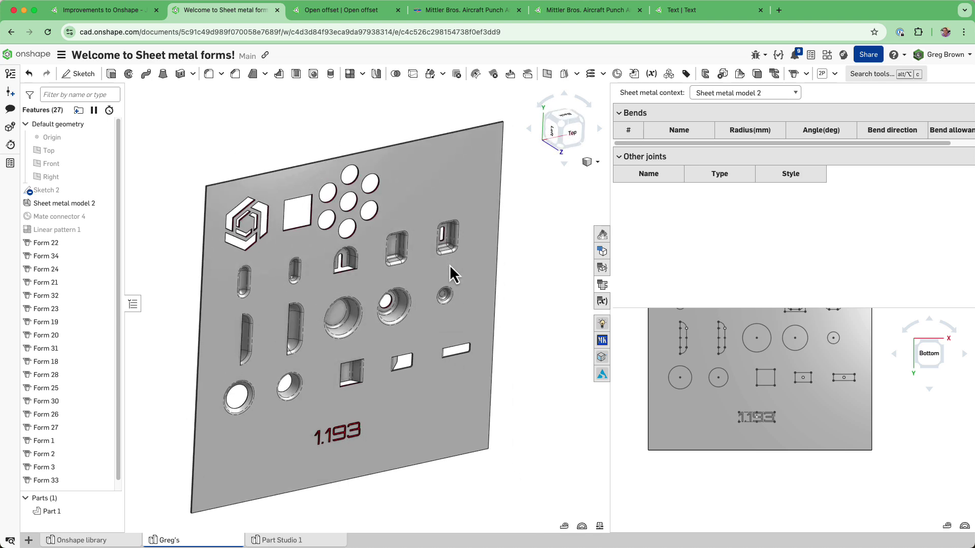